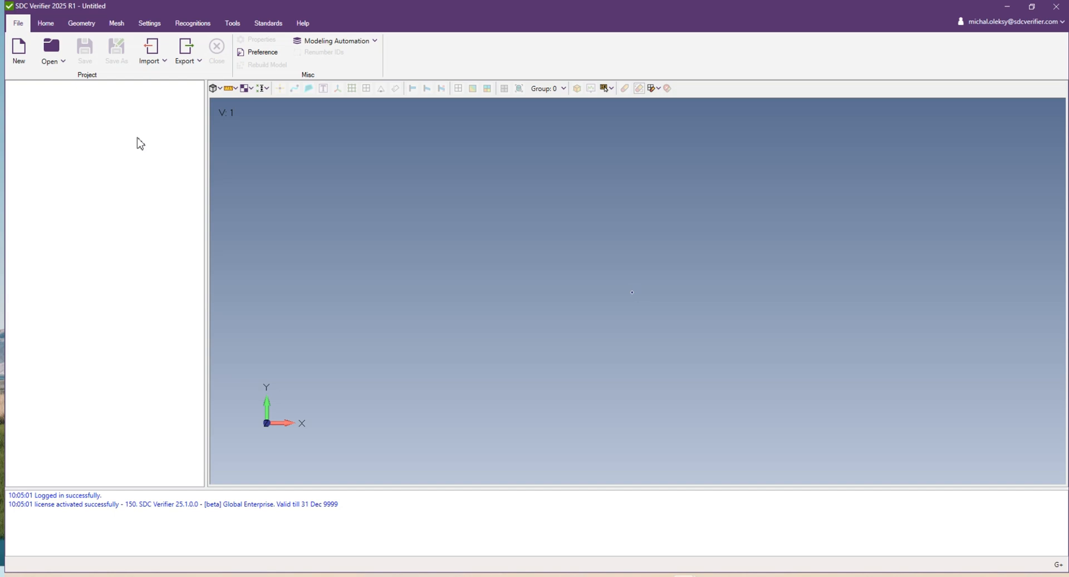
Create a new project named "project" with the library engineer "Support" and "customer" as the customer
click(24, 51)
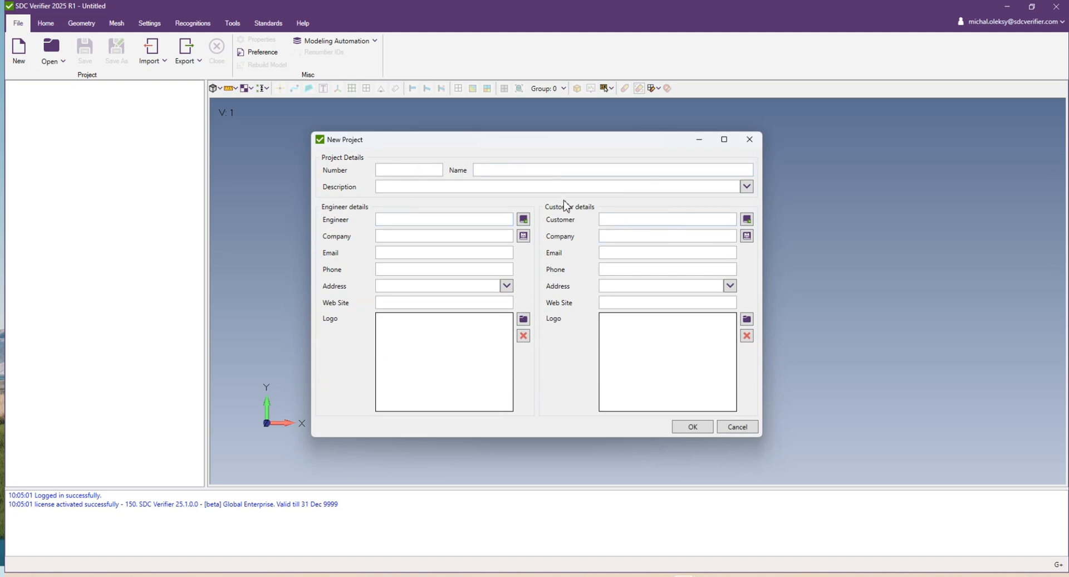
click(507, 171)
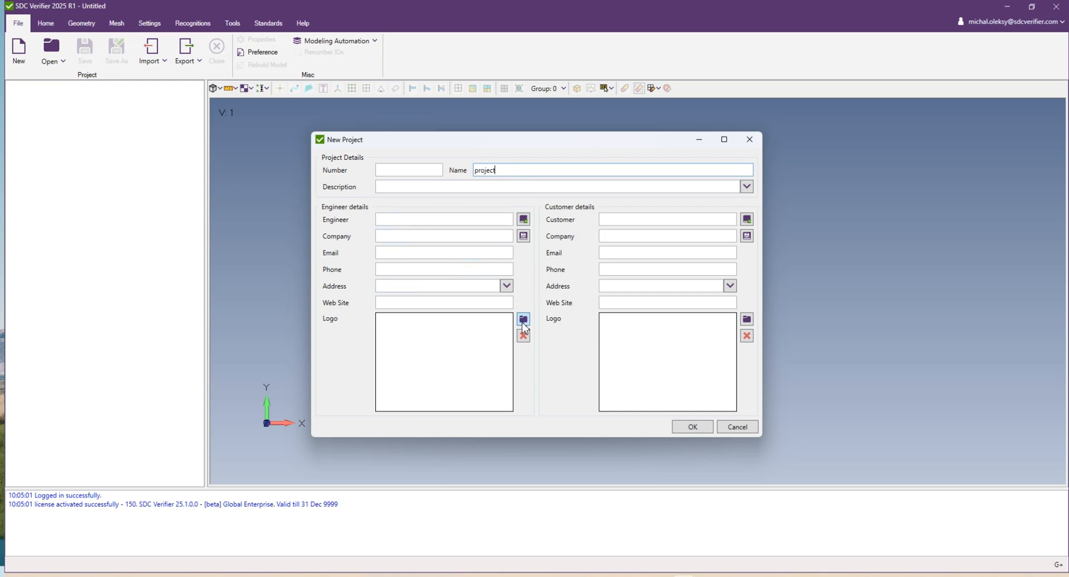
click(524, 219)
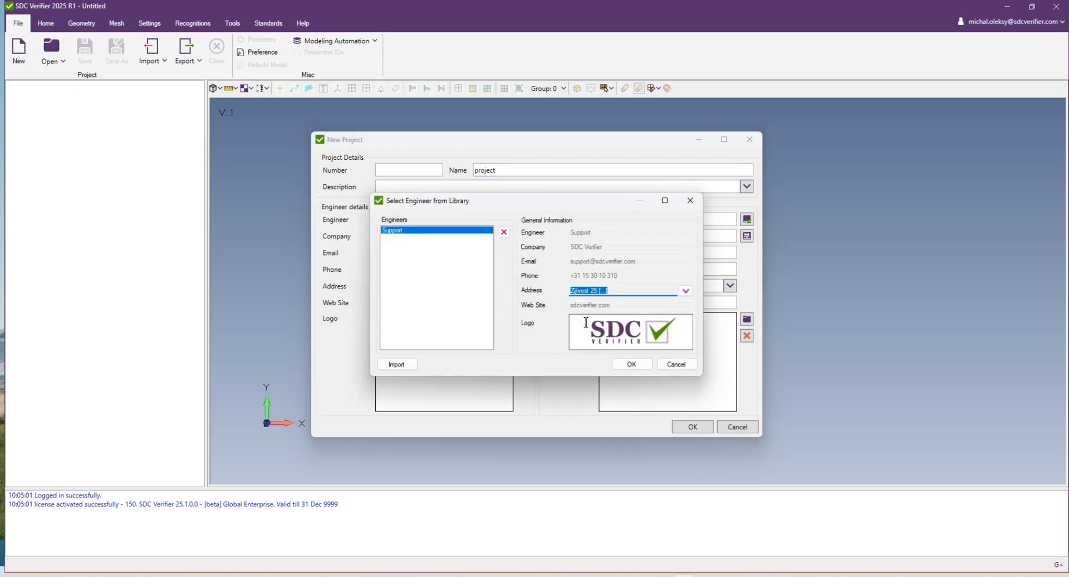
click(632, 365)
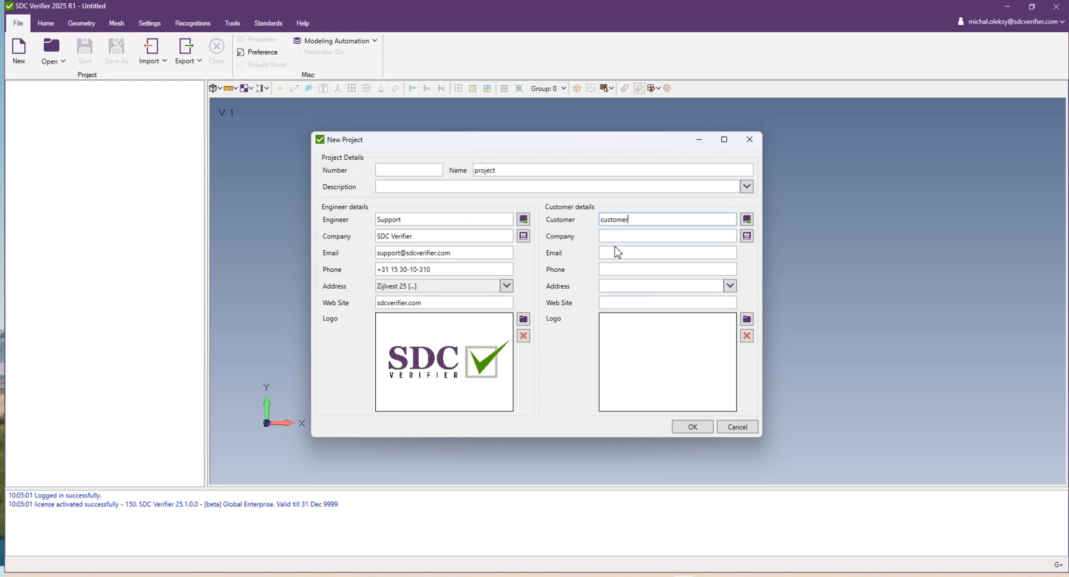
click(692, 427)
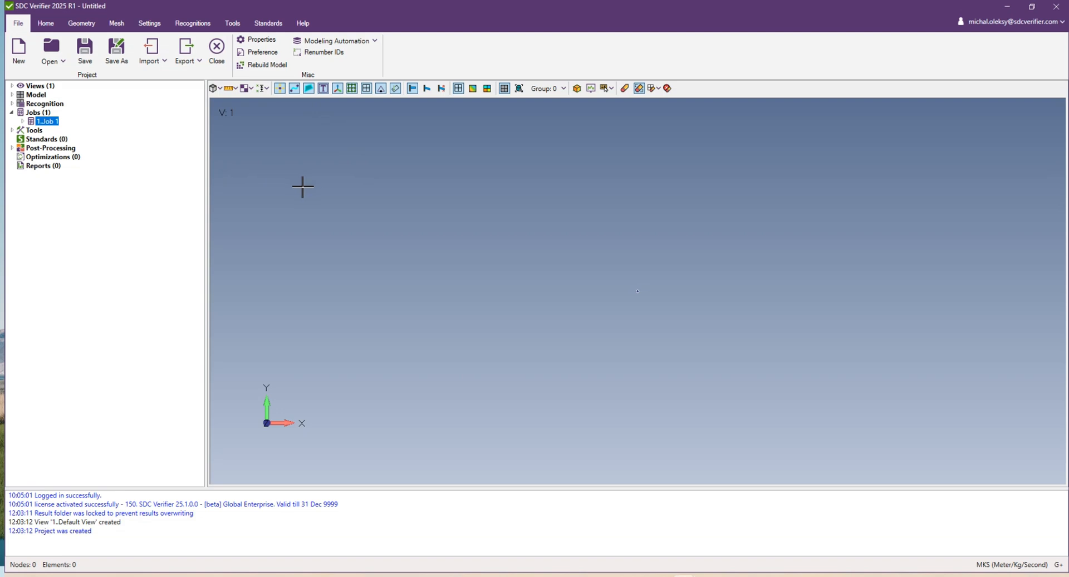
Create one geometry point at the origin (0, 0, 0) of the global rectangular system
click(83, 25)
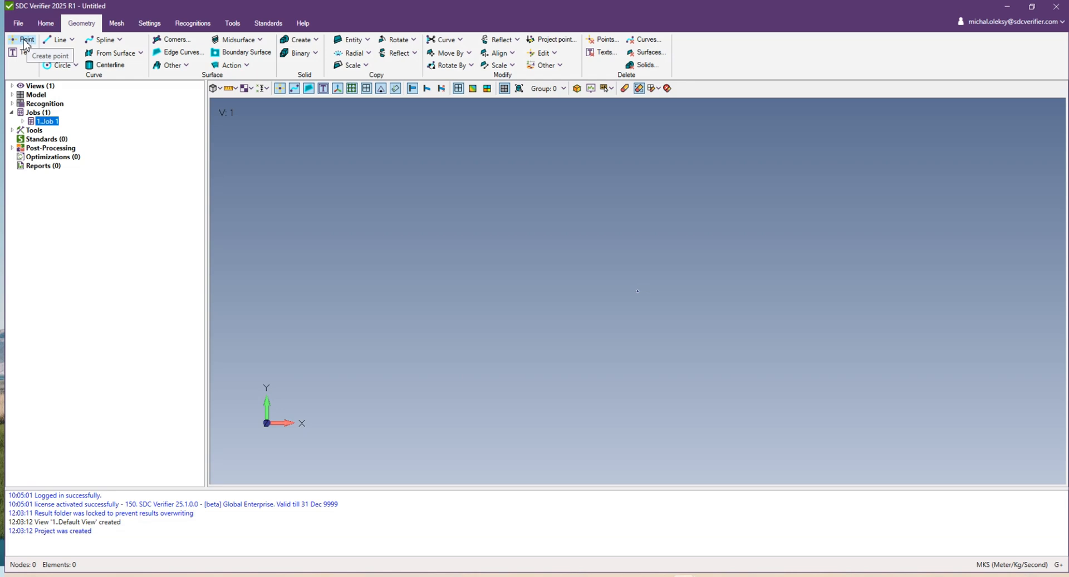
click(25, 40)
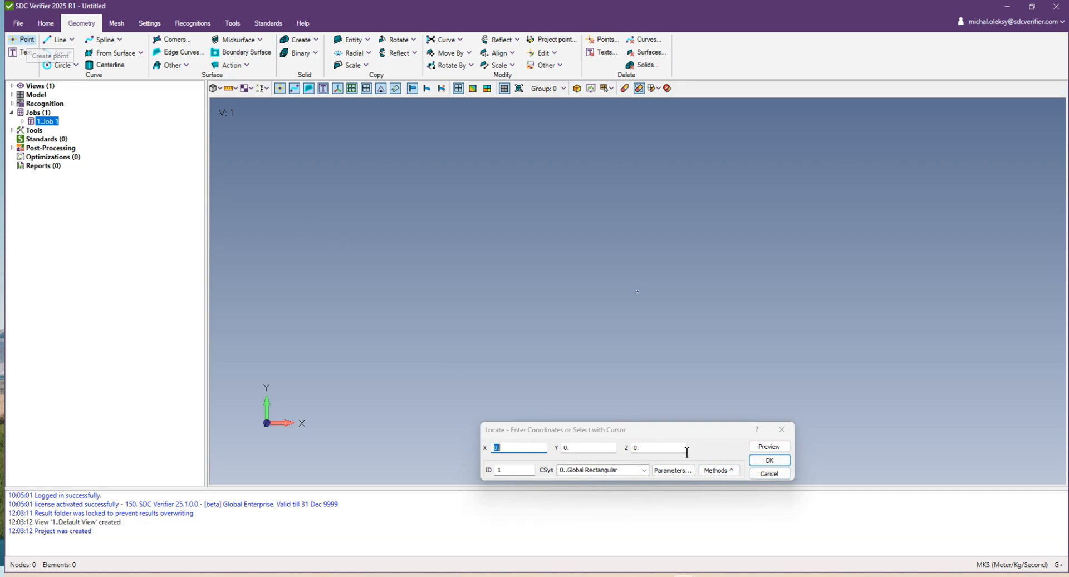
click(769, 460)
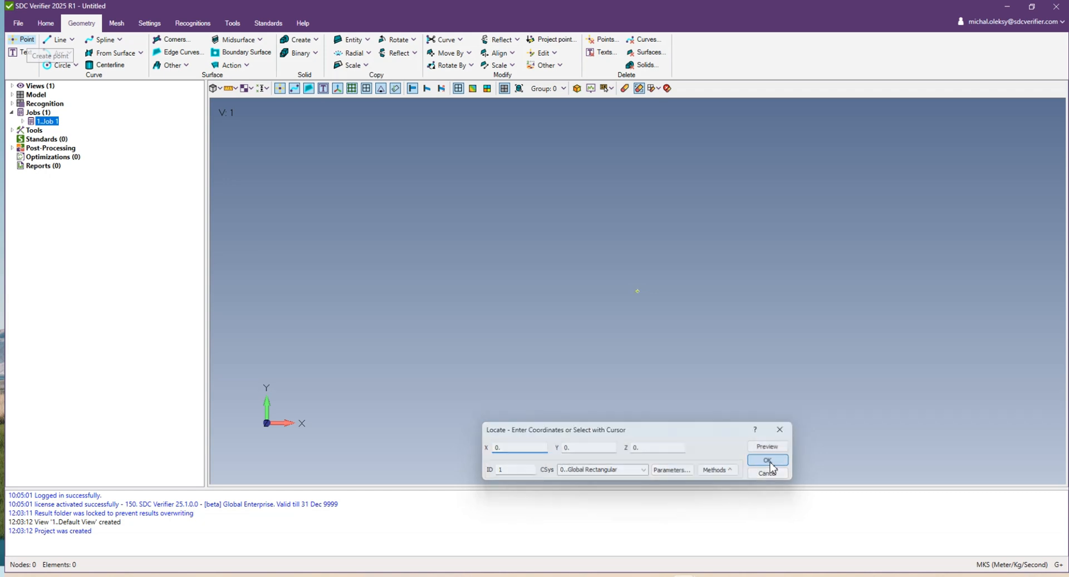
click(781, 430)
scroll(671, 304, up, 4)
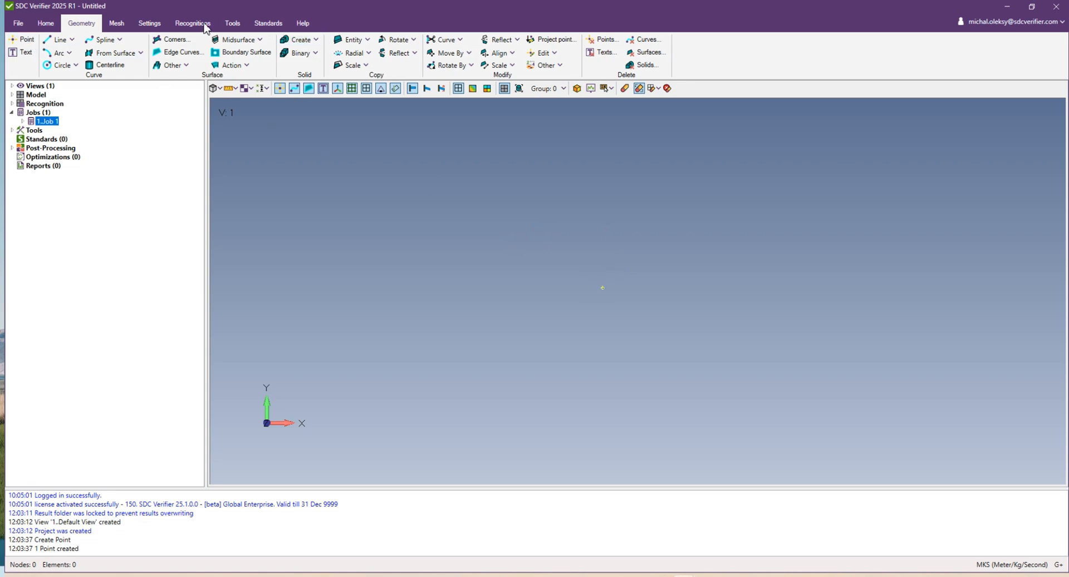
Copy the origin point along the X axis with 2 repetitions and a vector of 1
click(367, 40)
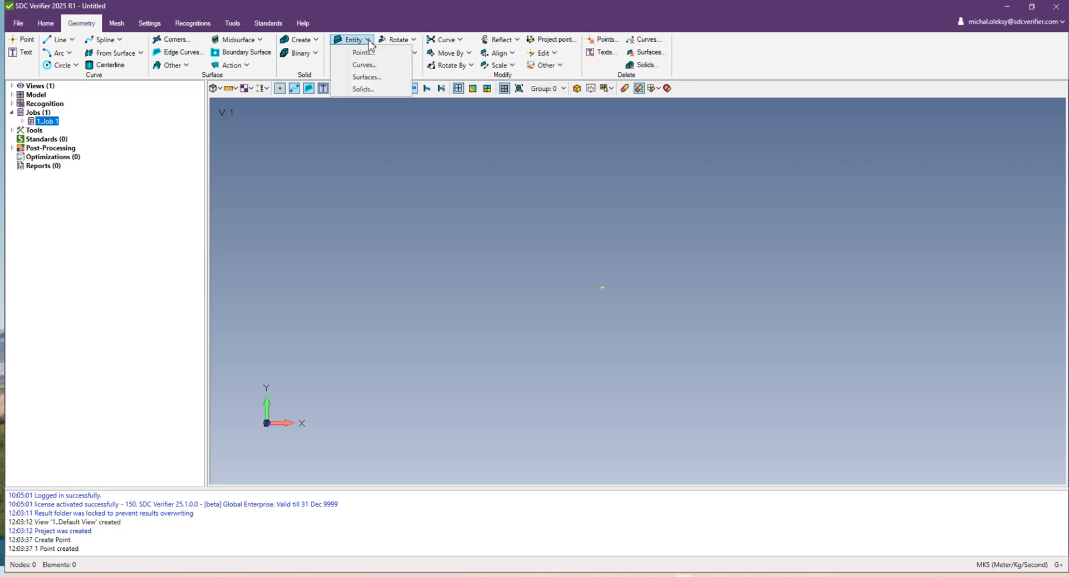
click(370, 41)
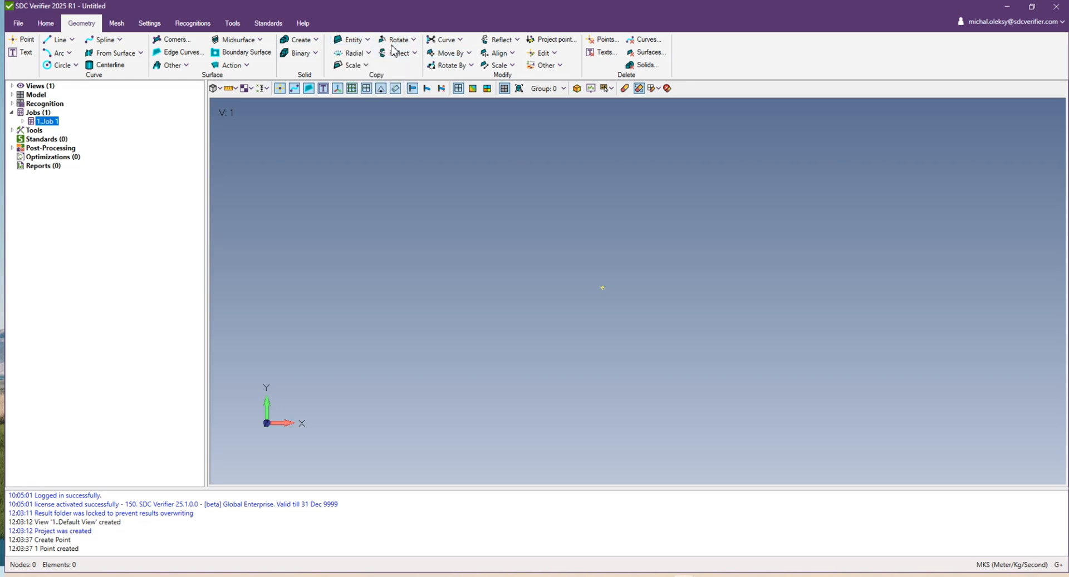
click(365, 42)
click(367, 52)
click(602, 288)
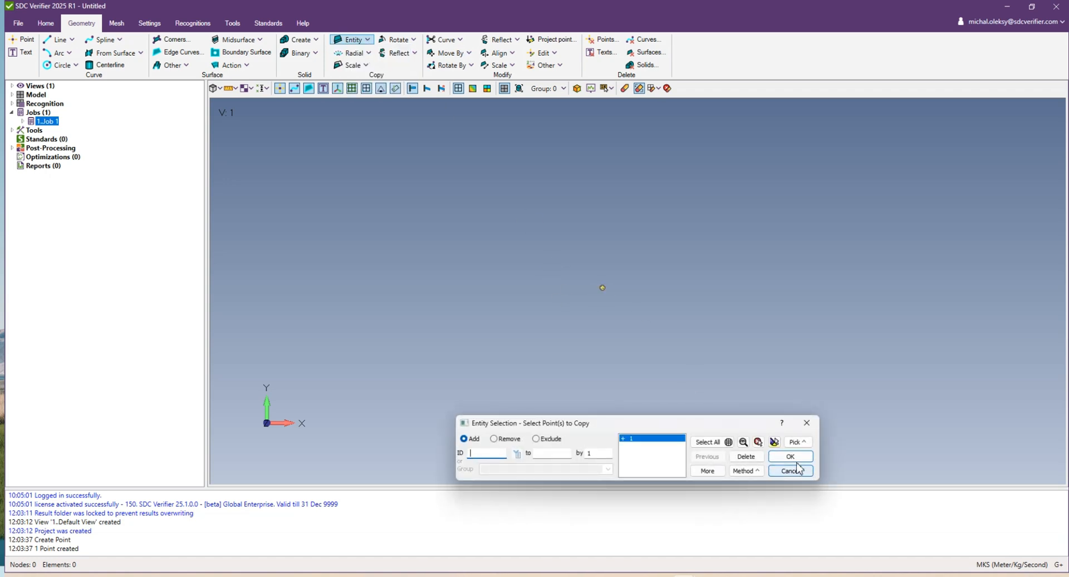
click(790, 456)
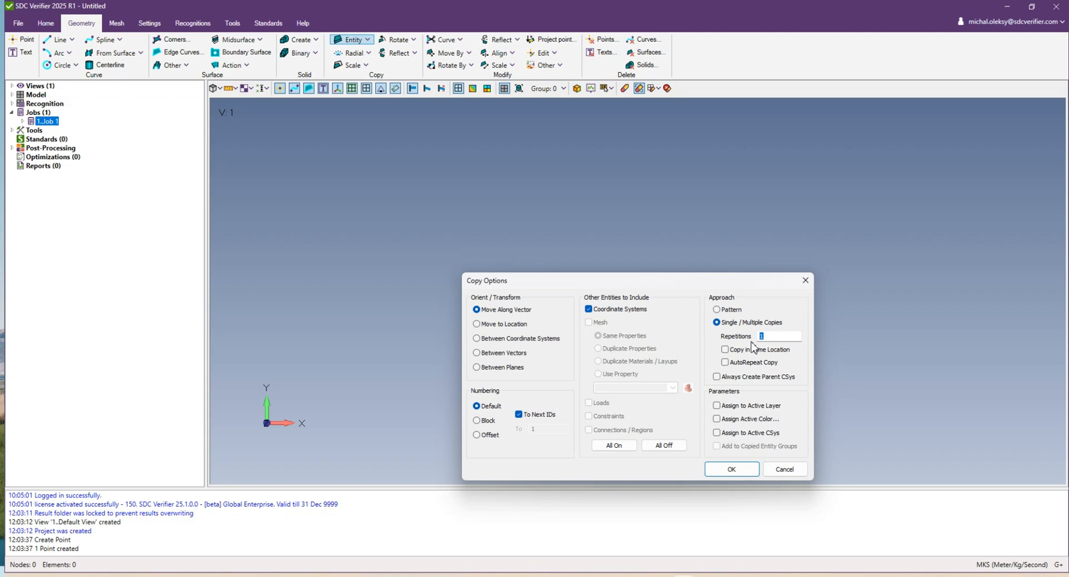
text(2)
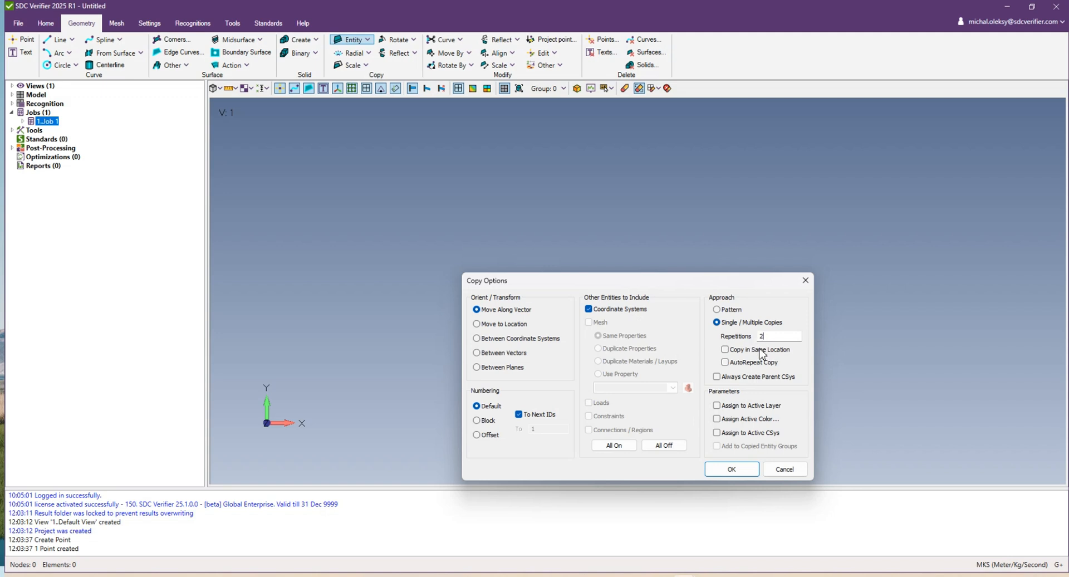
click(732, 469)
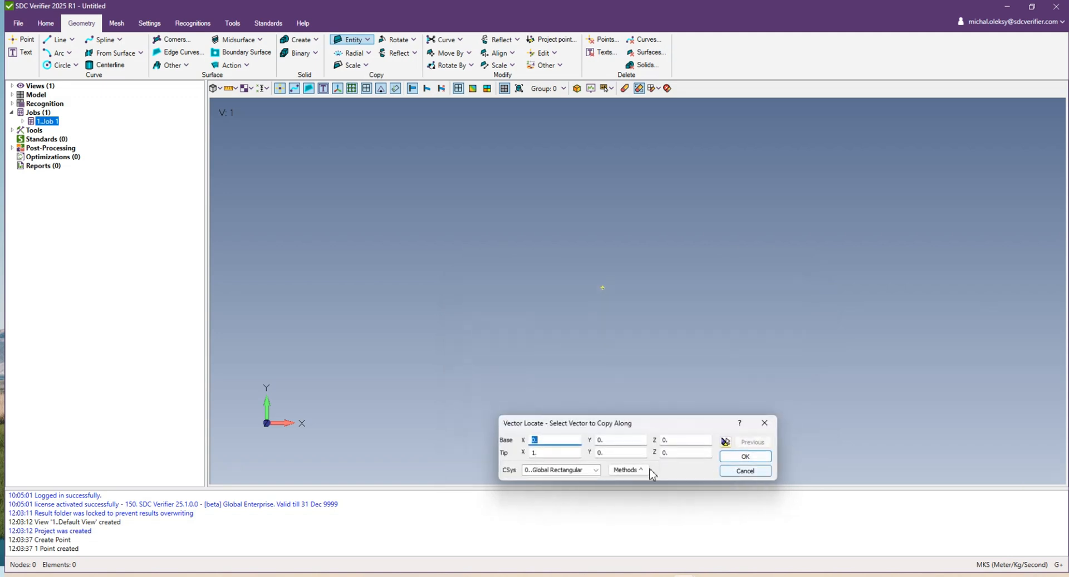
middle_drag(597, 333, 606, 226)
double_click(559, 454)
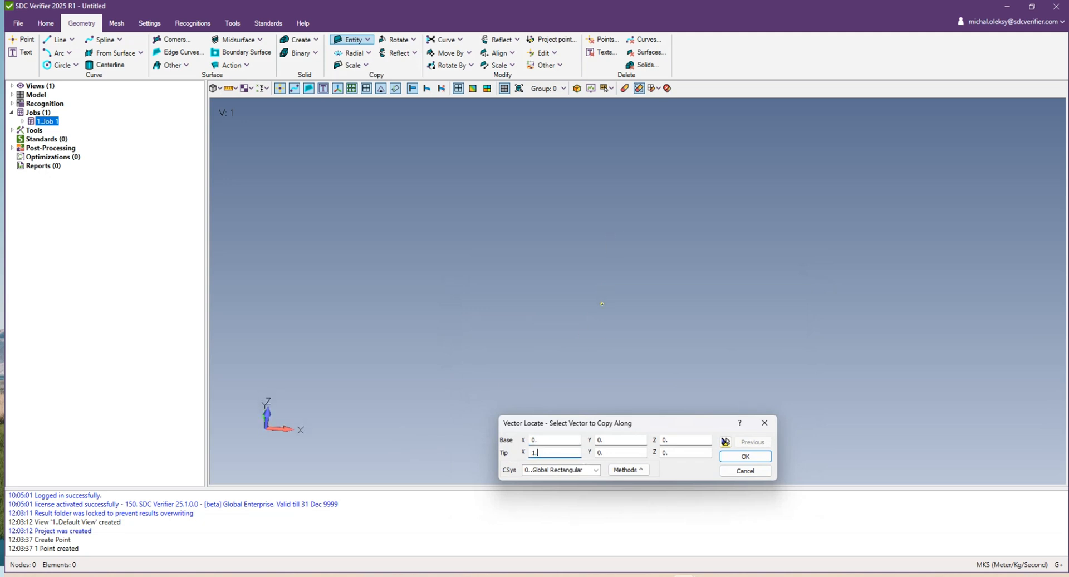
click(746, 457)
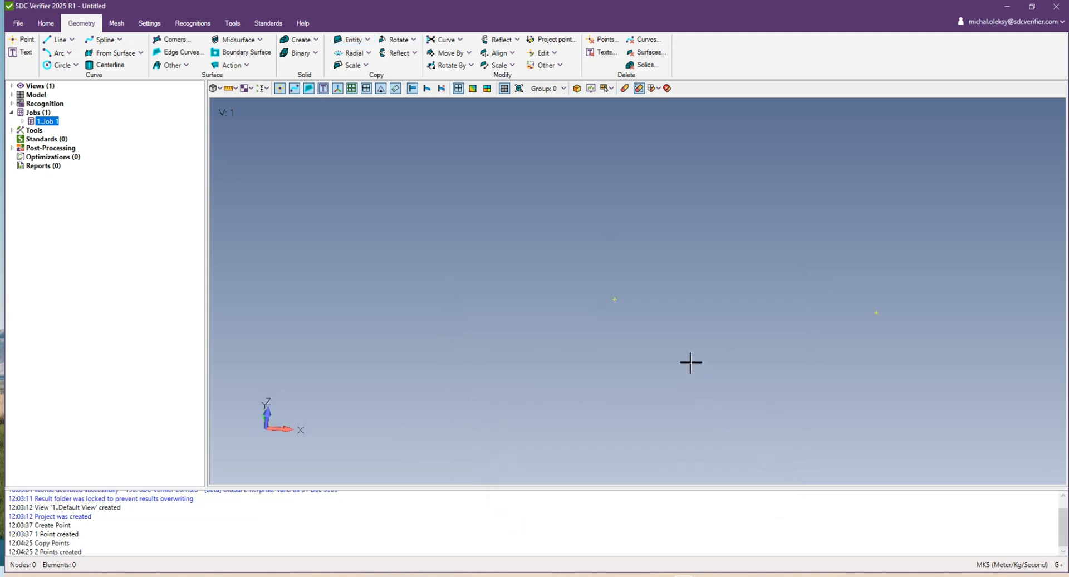
Copy the row of three points along the Y axis with 3 repetitions and a vector of 1.7
right_click(597, 337)
click(618, 327)
drag(818, 367, 471, 276)
click(789, 456)
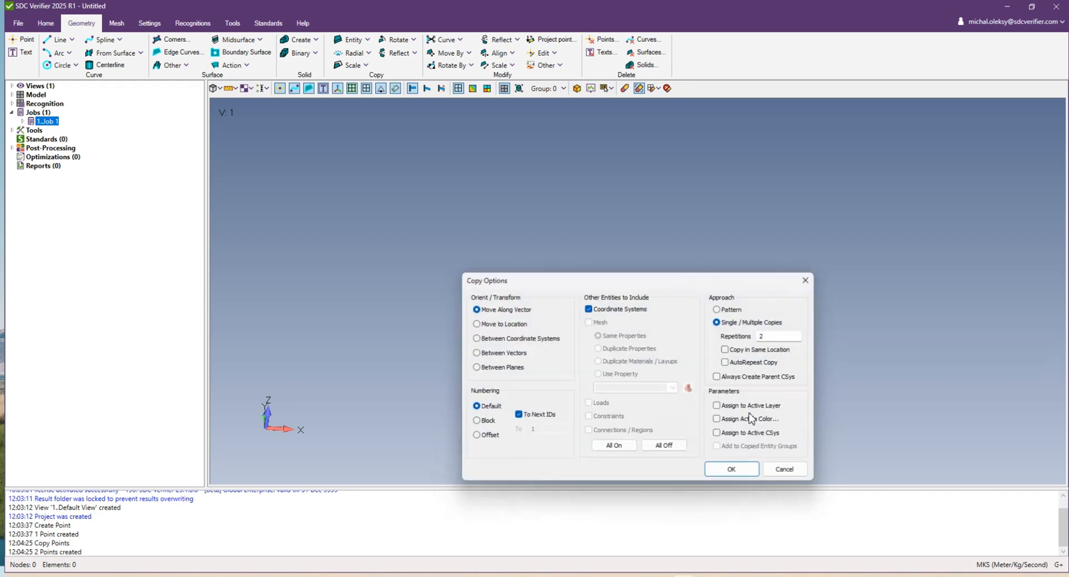
double_click(773, 335)
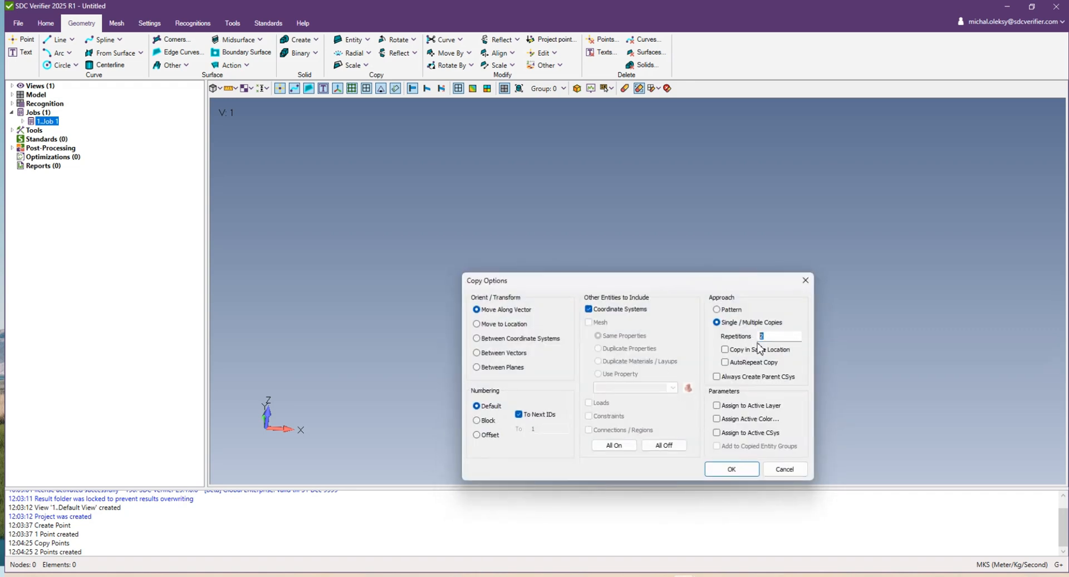
click(730, 469)
click(551, 454)
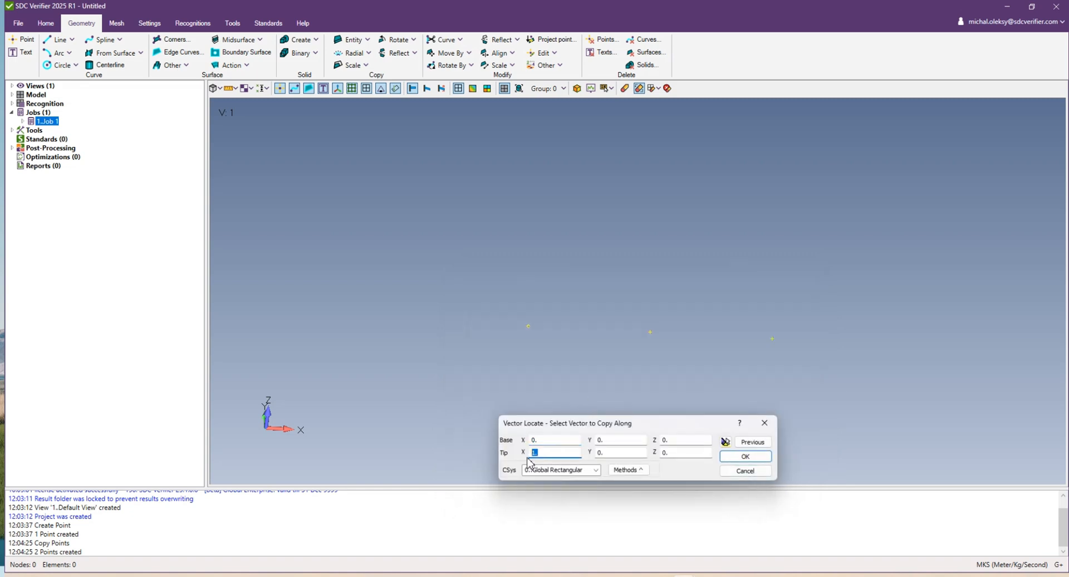
key(Tab)
text(1.7)
click(745, 457)
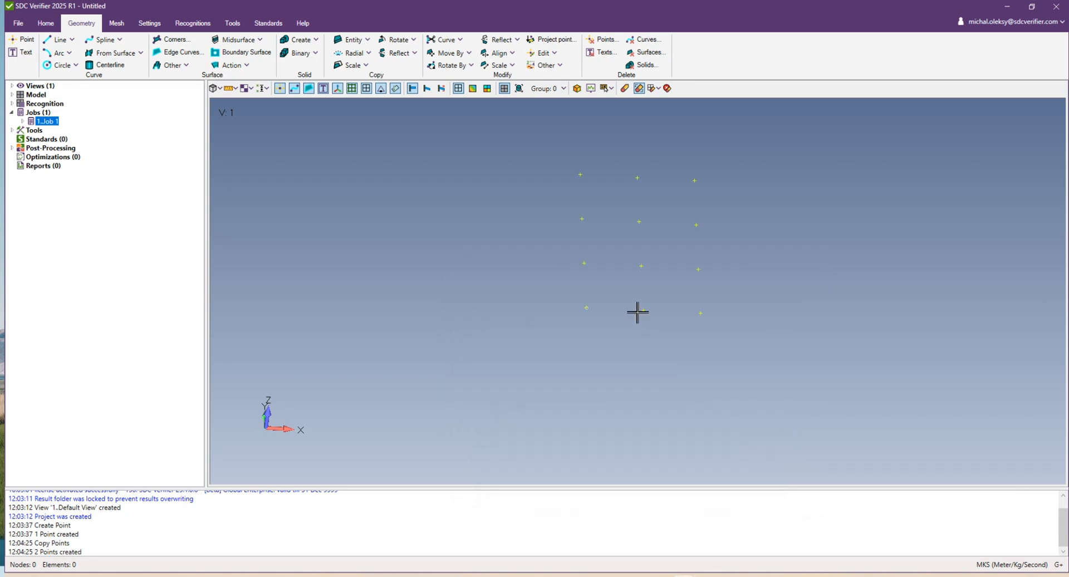
Copy the grid points, except the three middle-row points with IDs 5, 8 and 11, once along Z by 1, with no X offset
middle_drag(637, 310, 537, 330)
right_click(545, 261)
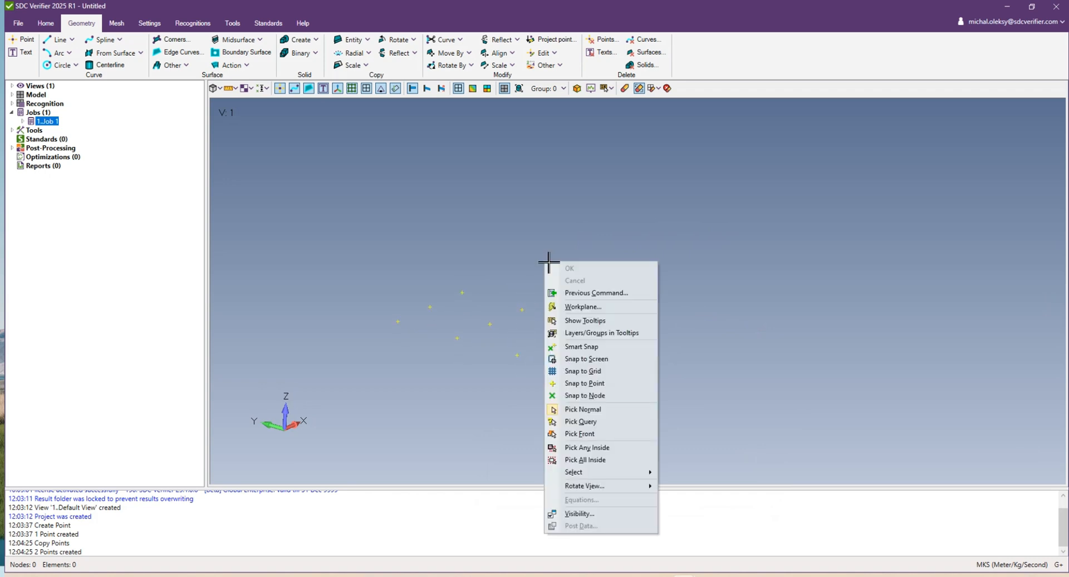
click(610, 295)
click(389, 284)
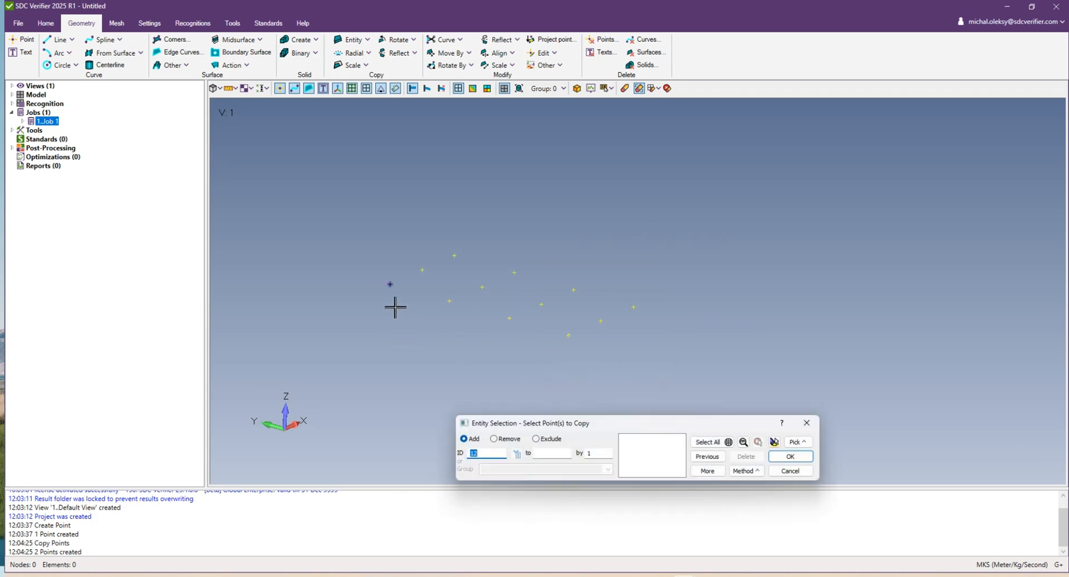
click(449, 301)
click(508, 318)
click(568, 335)
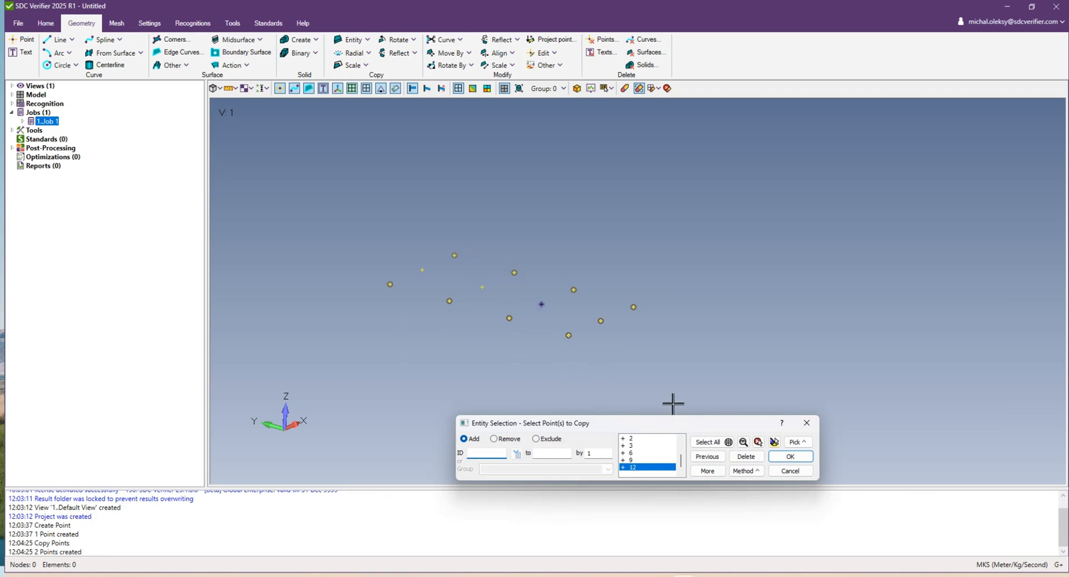
click(786, 457)
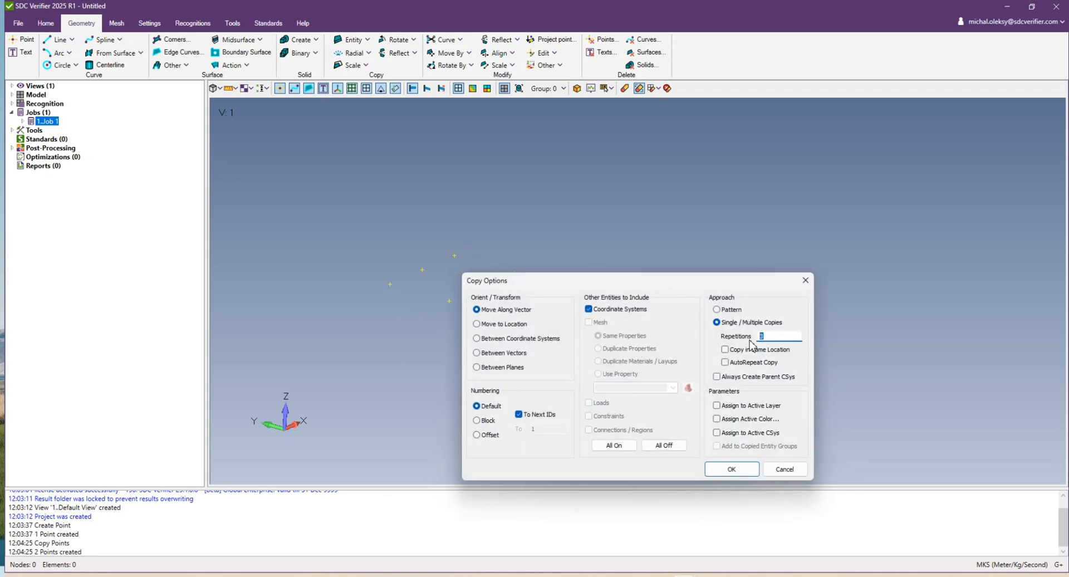
click(731, 468)
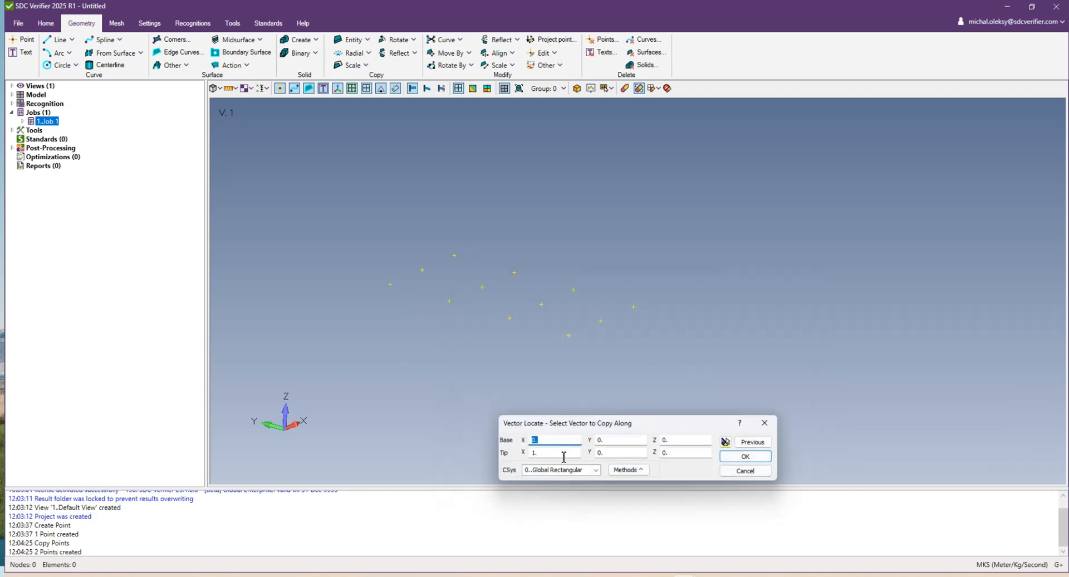
drag(554, 455, 518, 454)
key(BackSpace)
drag(690, 452, 641, 462)
text(-1)
key(BackSpace)
key(BackSpace)
text(1)
click(745, 456)
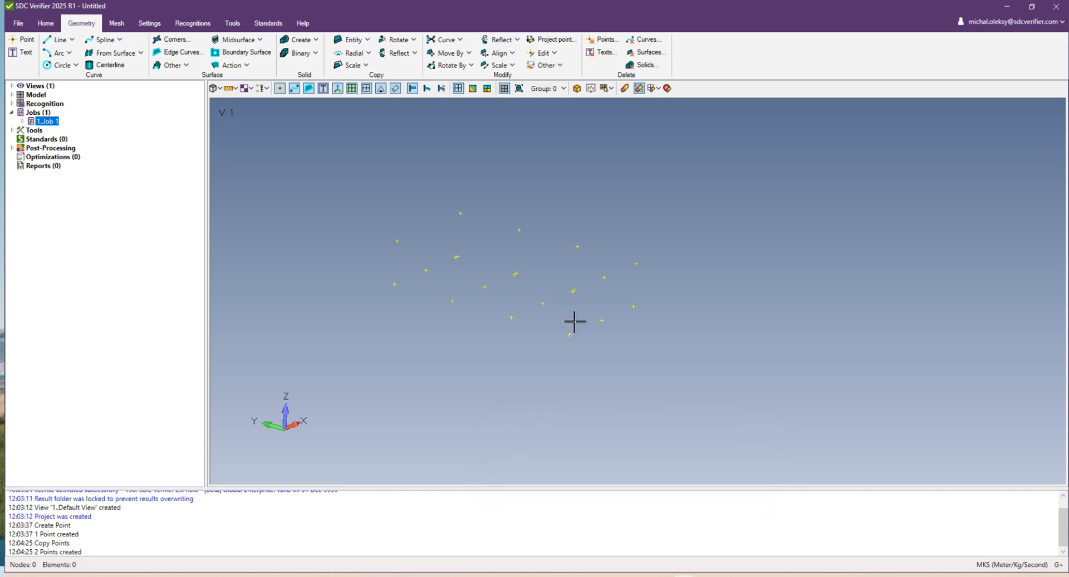
Copy the three remaining middle-row points, IDs 11, 8 and 5, once along Z by 1
middle_drag(573, 320, 537, 297)
right_click(552, 298)
click(590, 307)
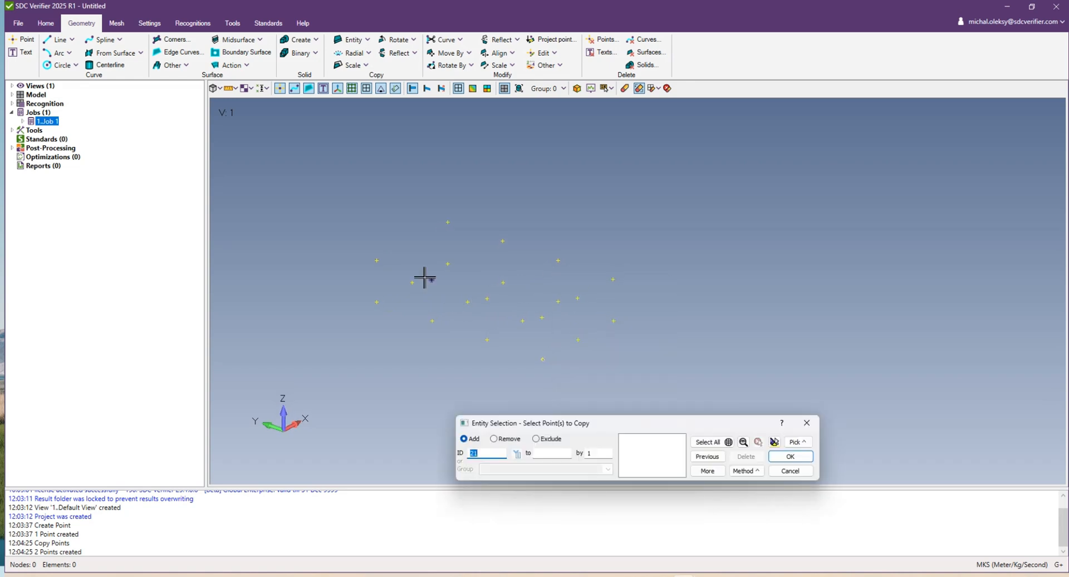
click(412, 282)
click(468, 302)
click(592, 343)
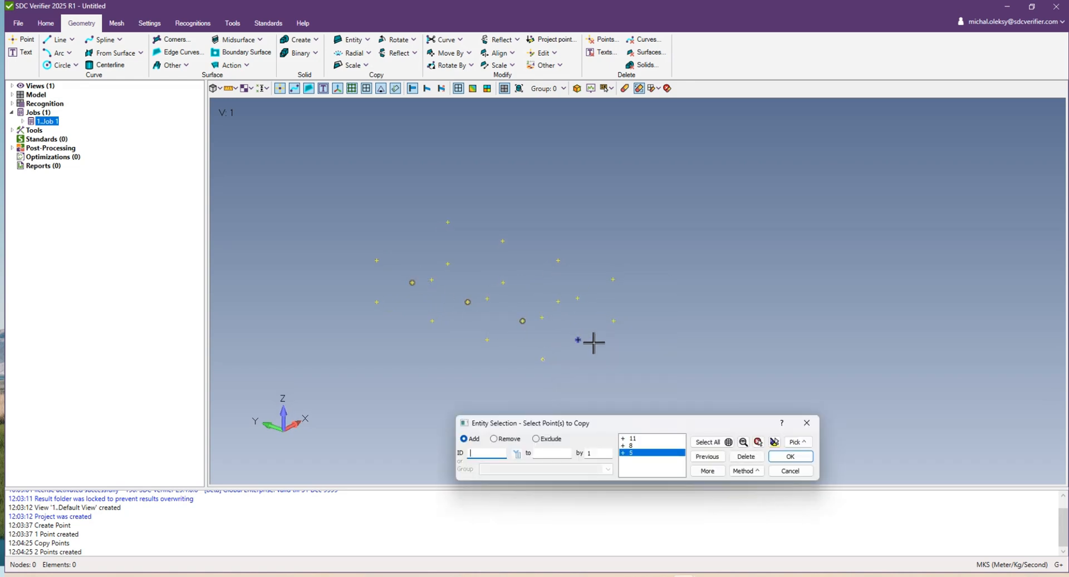
click(790, 456)
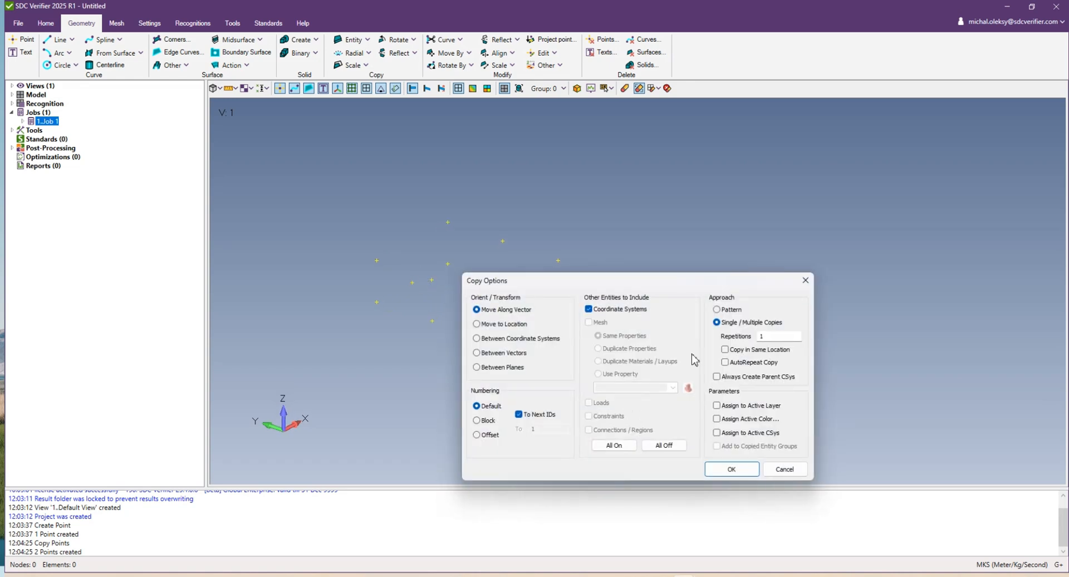
click(733, 467)
double_click(677, 457)
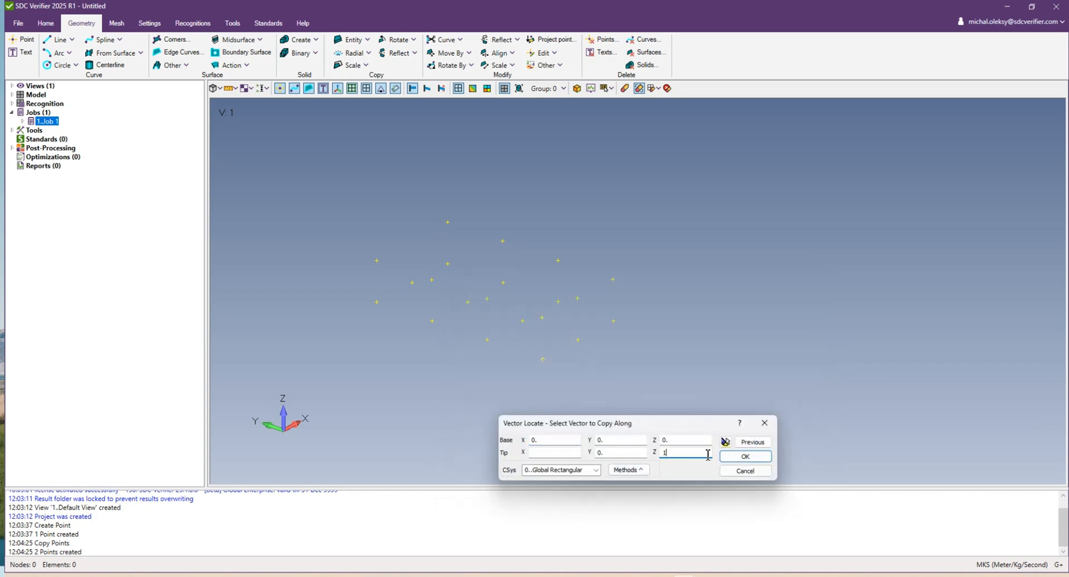
text(1.5)
click(747, 458)
Create a surface by corners over the upper grid level, placing its corners on the four outer points with the On Point method
middle_drag(585, 350, 568, 308)
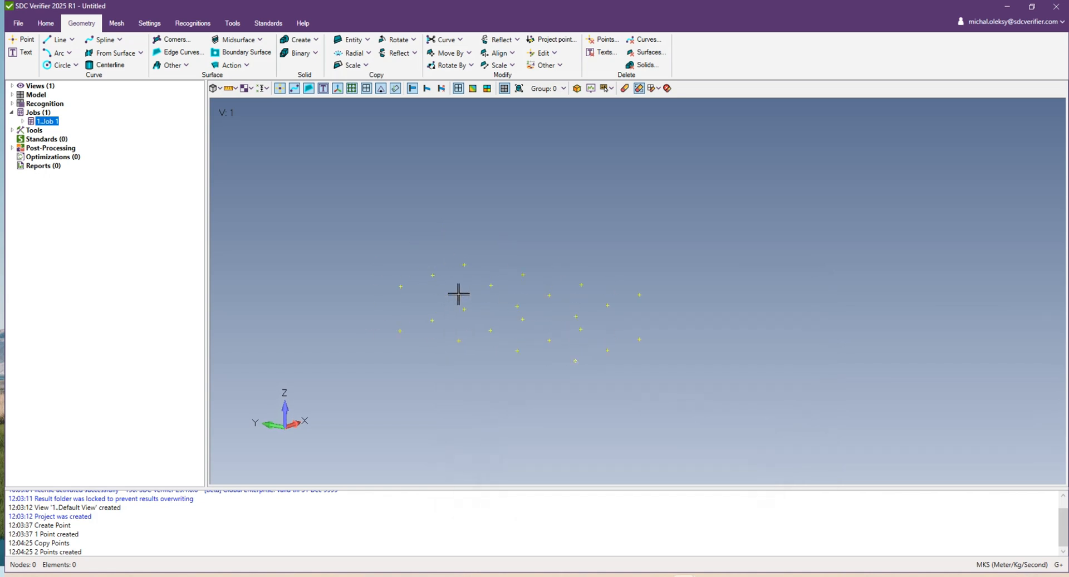
mouse_move(458, 293)
middle_down()
mouse_move(461, 350)
mouse_move(465, 291)
middle_up()
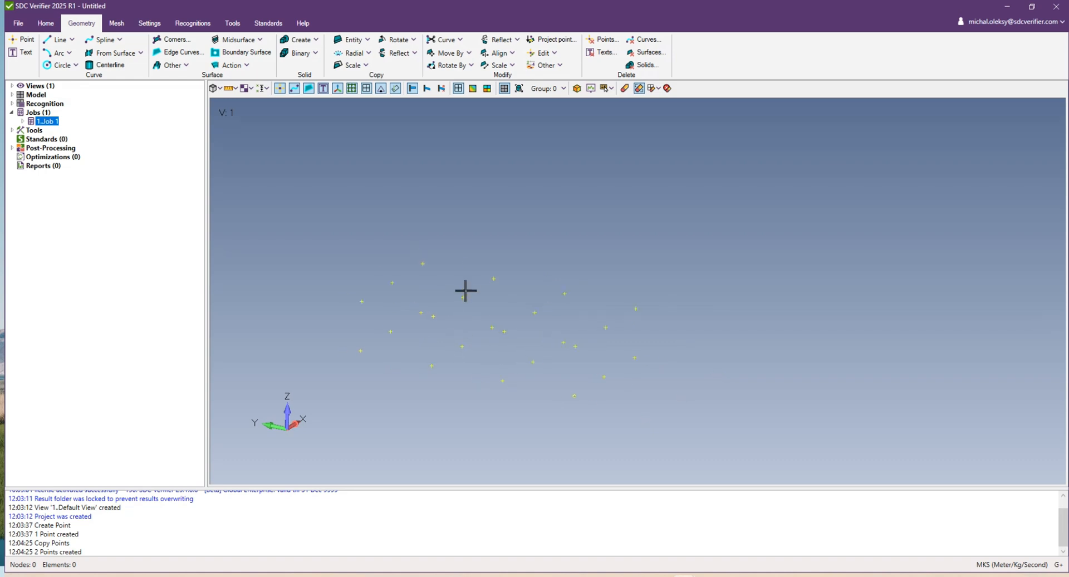
click(174, 39)
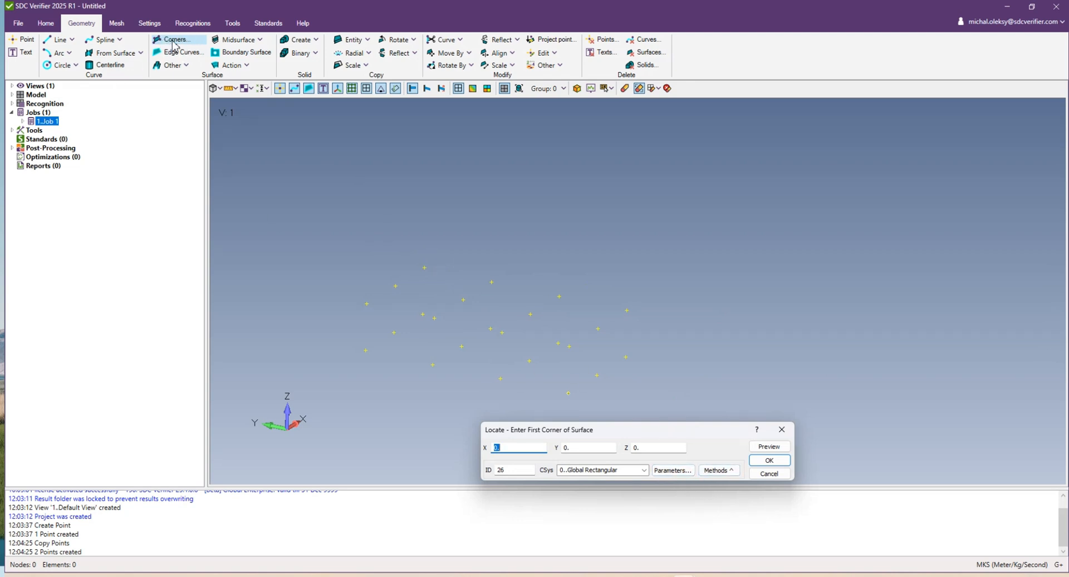
click(718, 470)
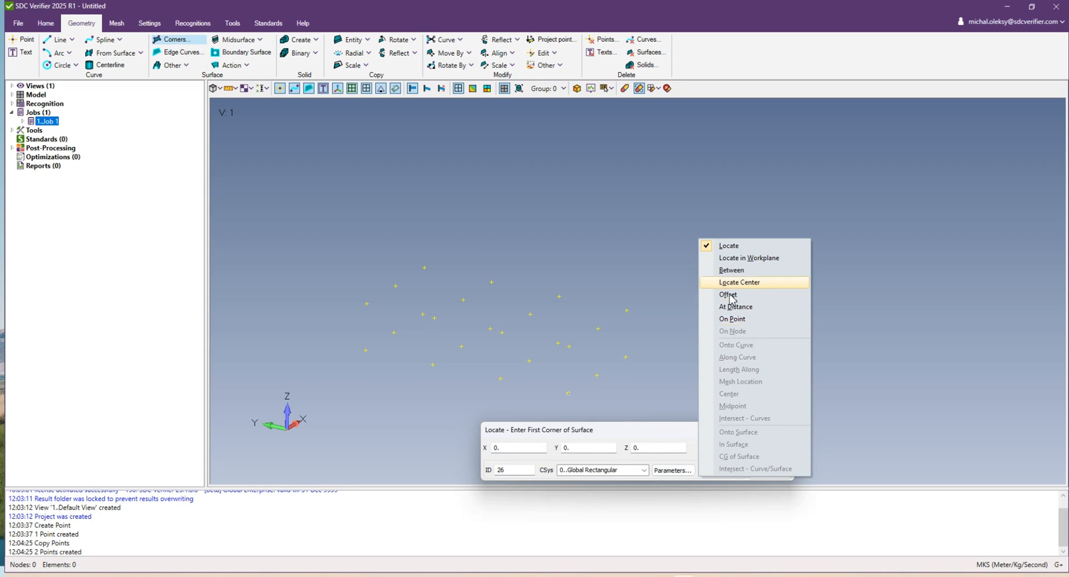
click(734, 320)
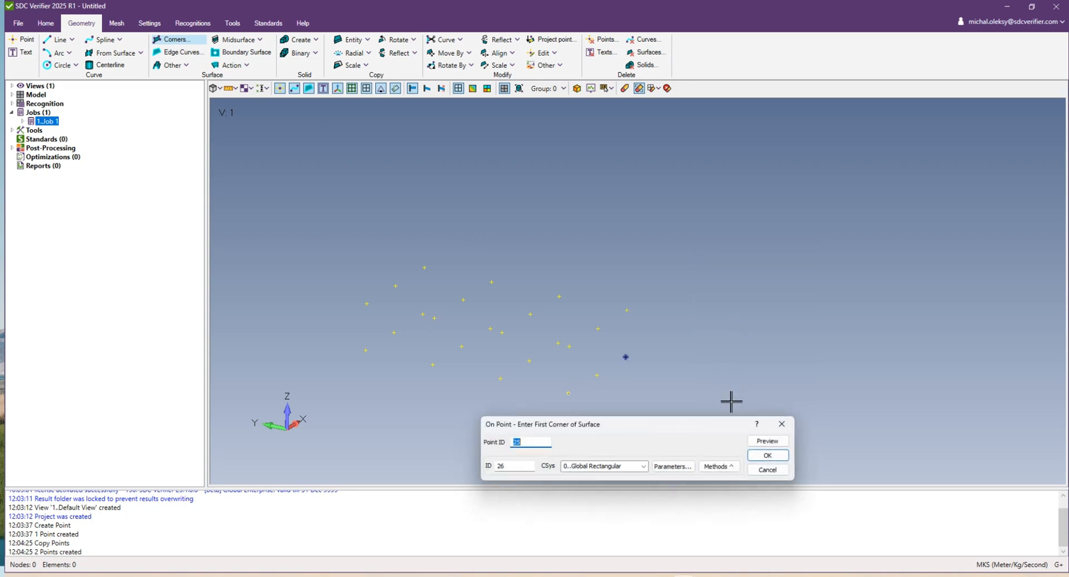
click(424, 268)
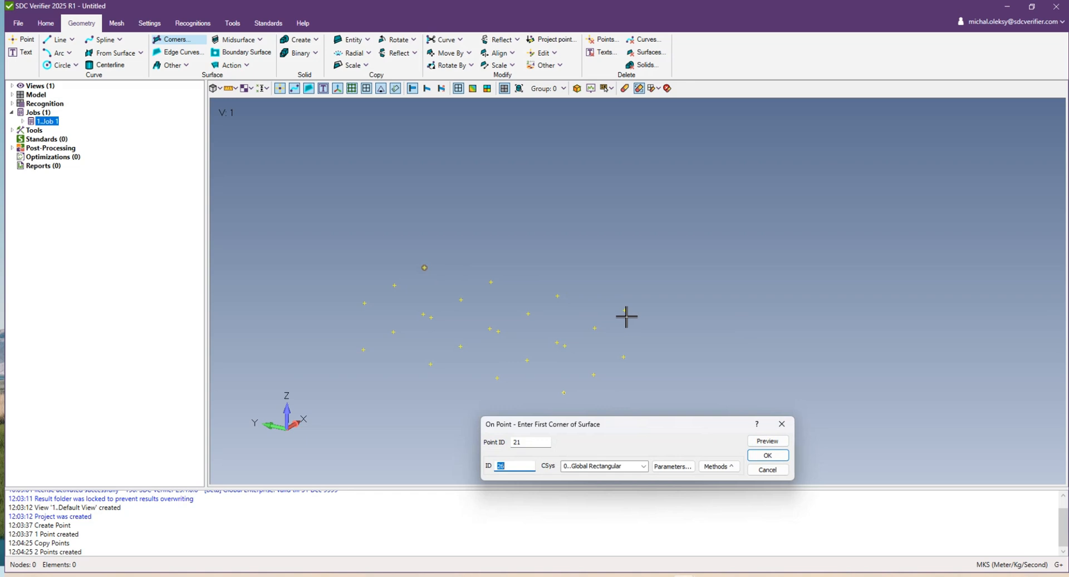
click(766, 455)
middle_drag(586, 330, 560, 318)
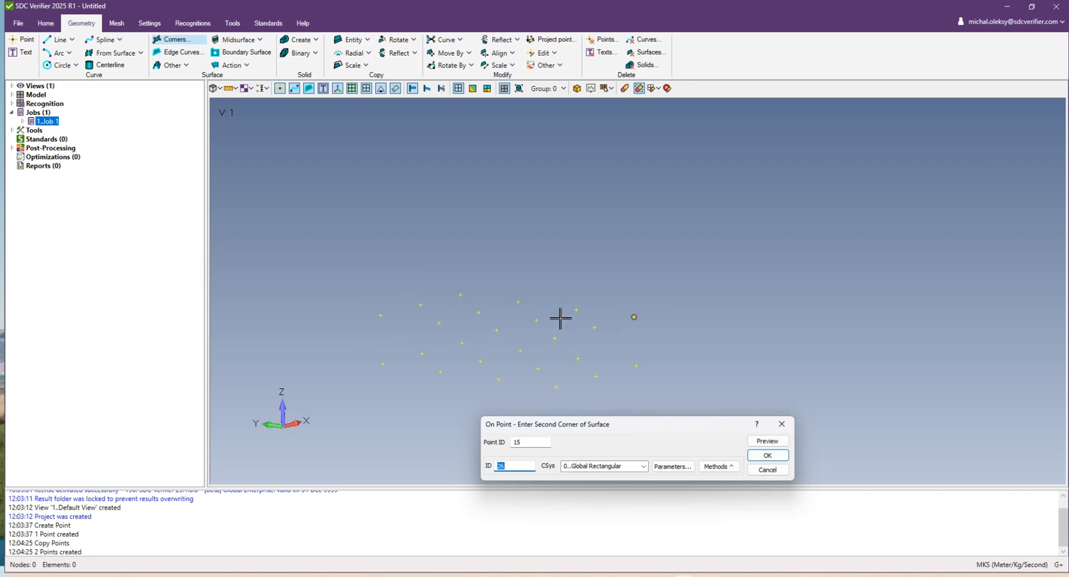
double_click(563, 342)
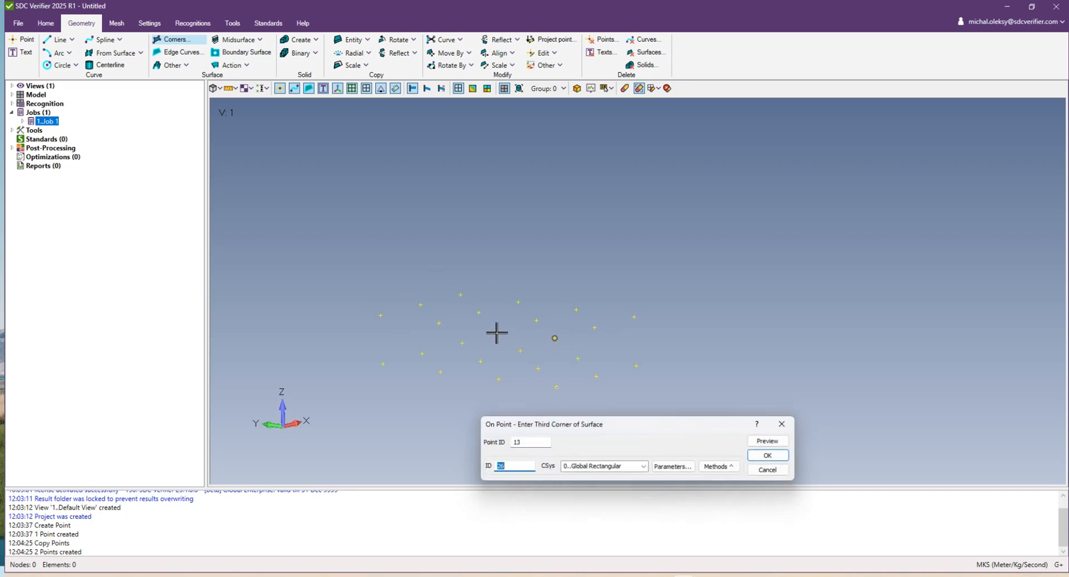
double_click(383, 316)
double_click(461, 297)
Create a four-corner surface on the long vertical side at X = 0, joining the lower and upper grid corner points
middle_drag(477, 312, 522, 350)
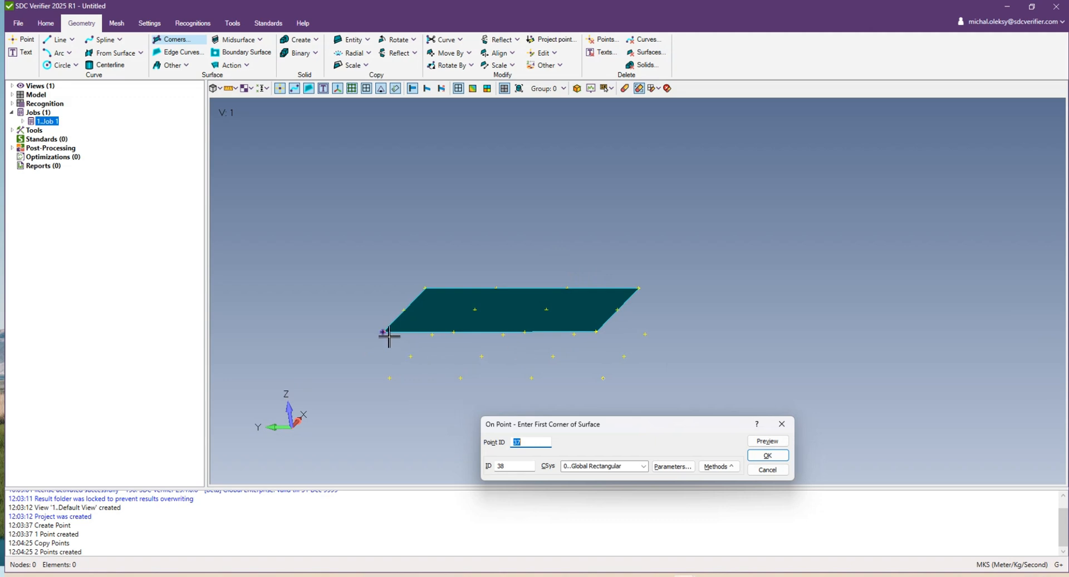
click(389, 381)
click(603, 377)
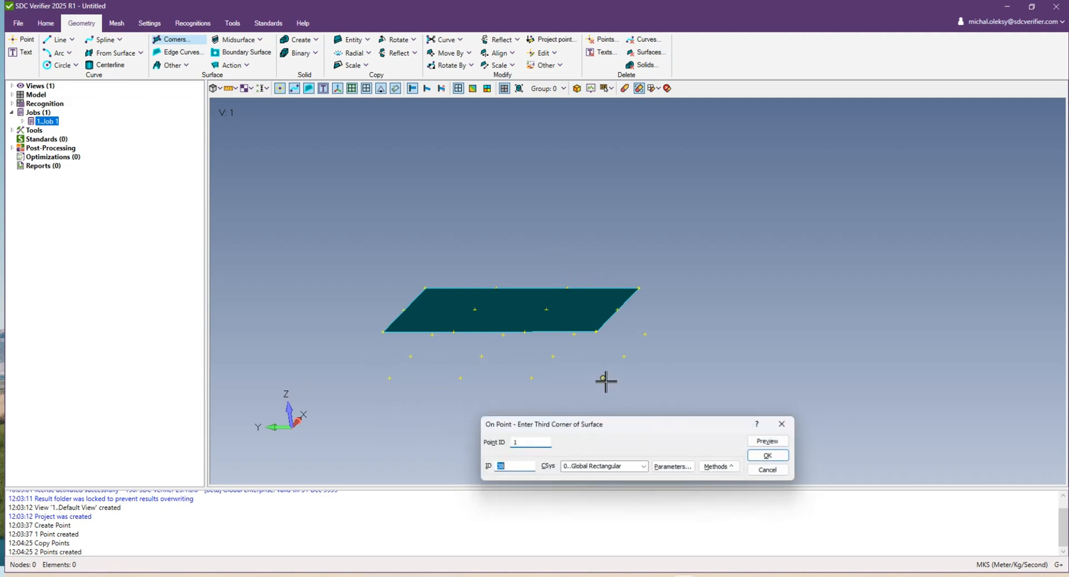
double_click(597, 336)
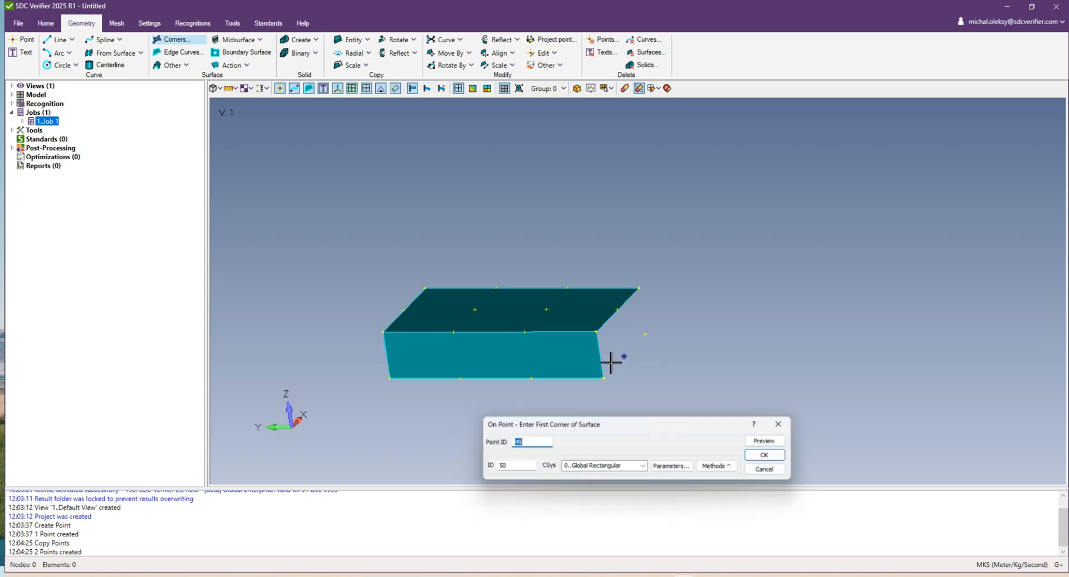
Create a four-corner surface on the short vertical end at Y = 0 and finish the corner surface command
double_click(597, 337)
click(639, 288)
click(645, 334)
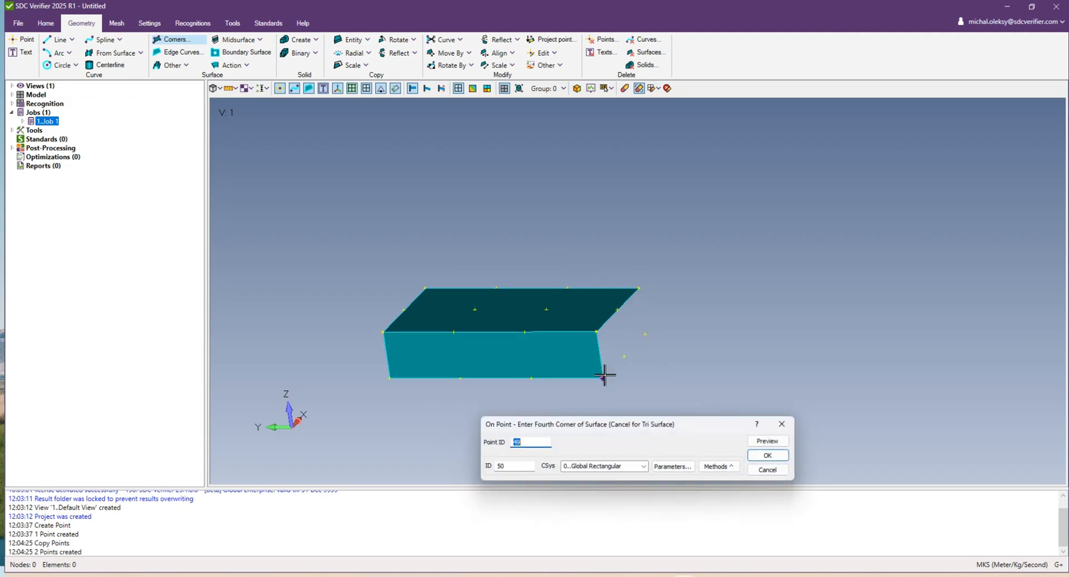
click(603, 378)
middle_drag(550, 355, 686, 257)
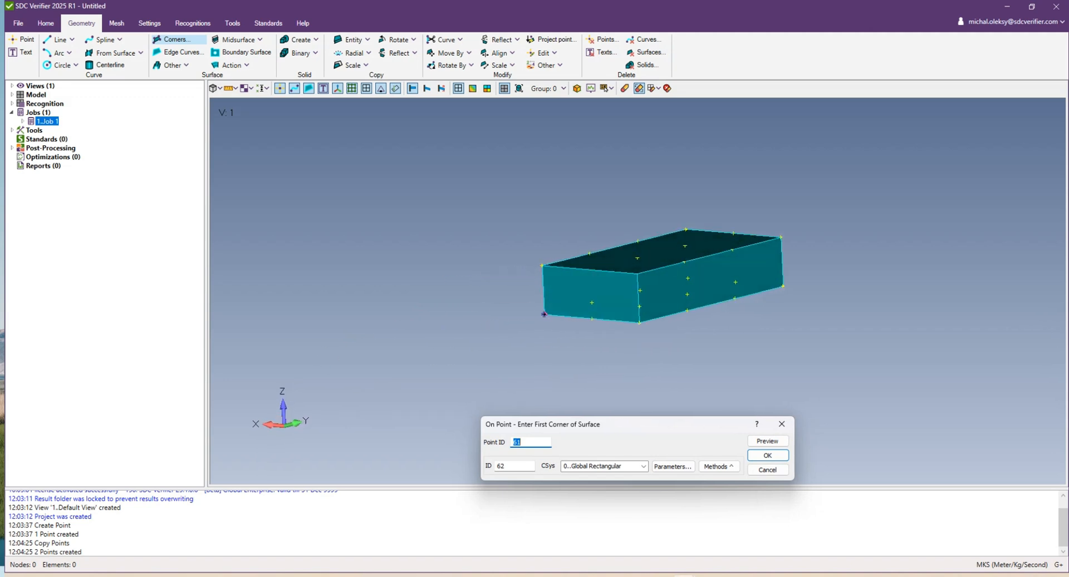
key(alt+Tab)
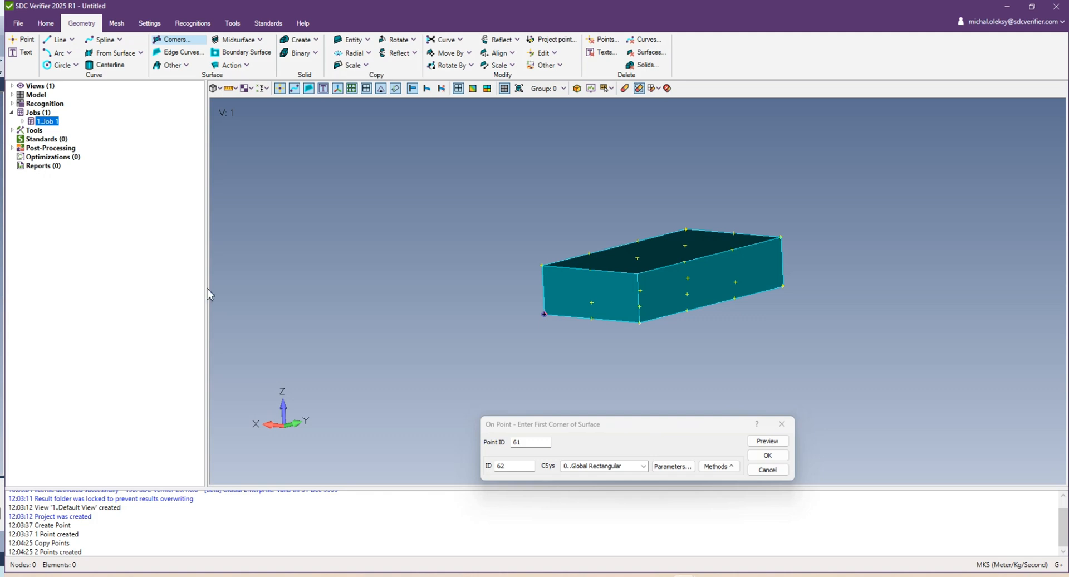
click(687, 272)
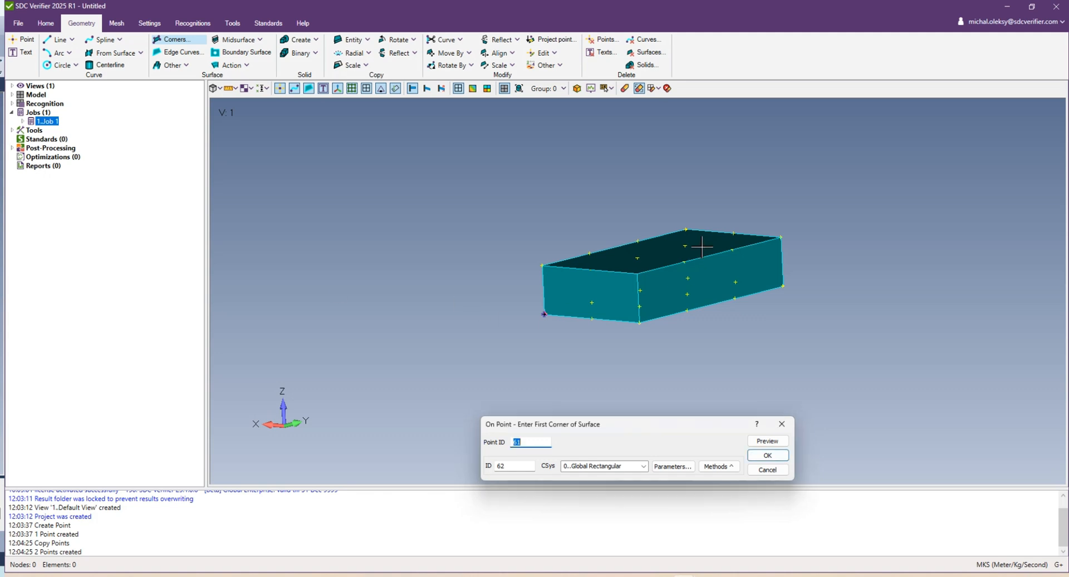
click(784, 427)
ctrl+middle_drag(680, 274, 609, 302)
middle_drag(610, 302, 637, 310)
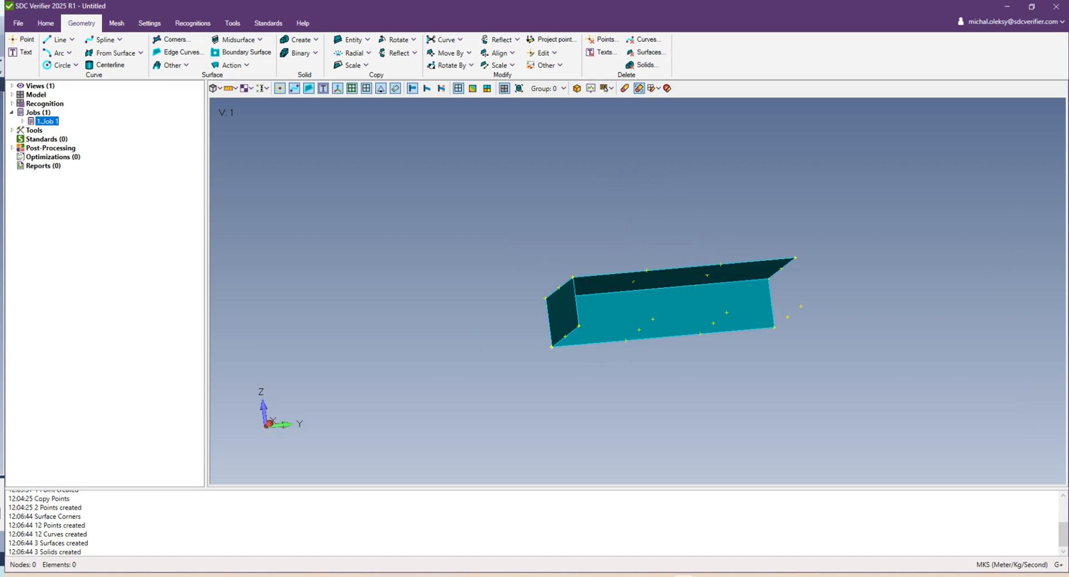
ctrl+middle_drag(611, 298, 403, 306)
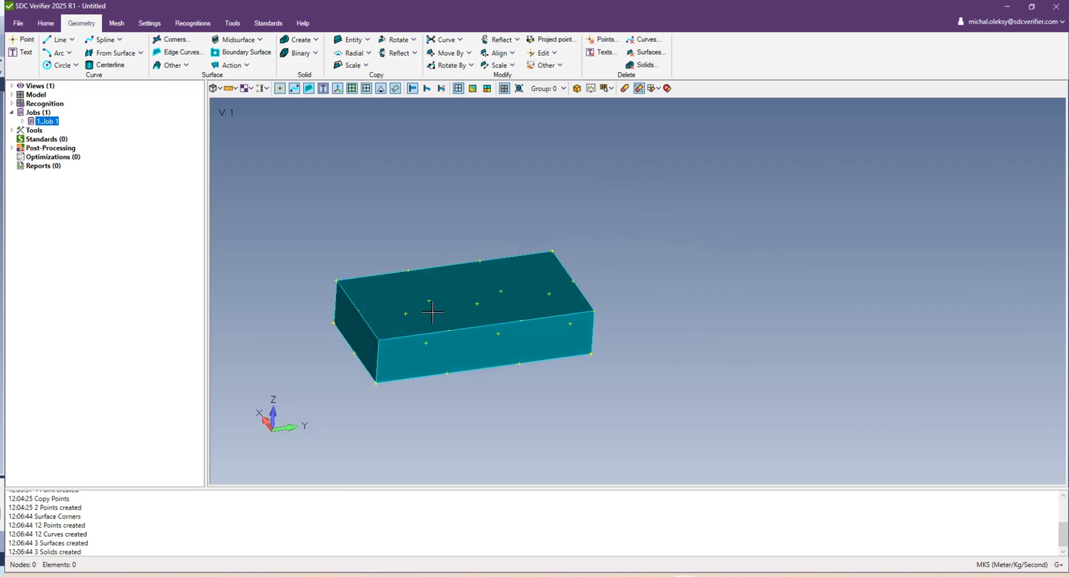
middle_drag(304, 326, 377, 294)
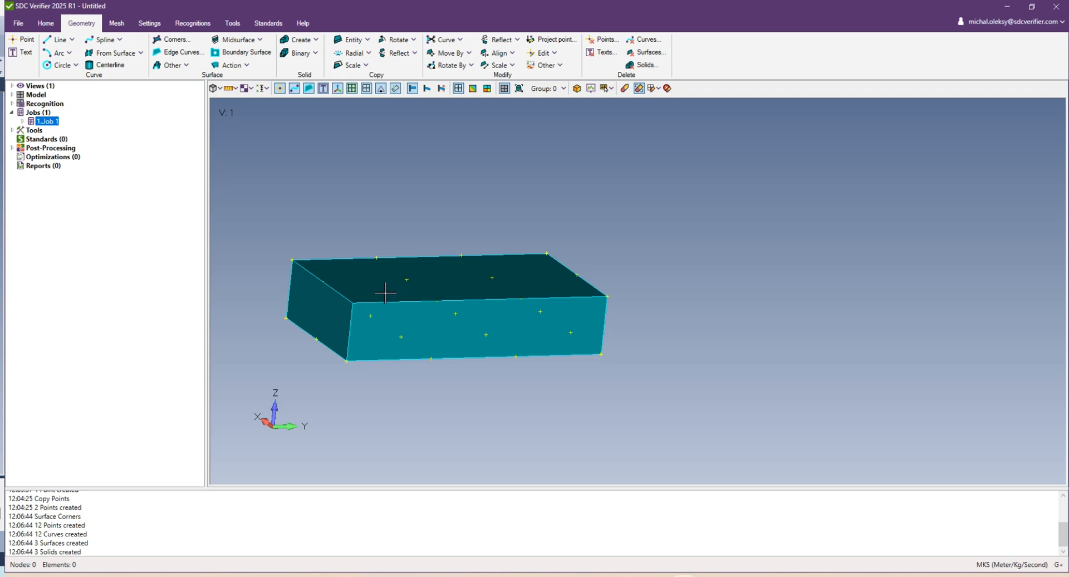
middle_drag(386, 293, 386, 283)
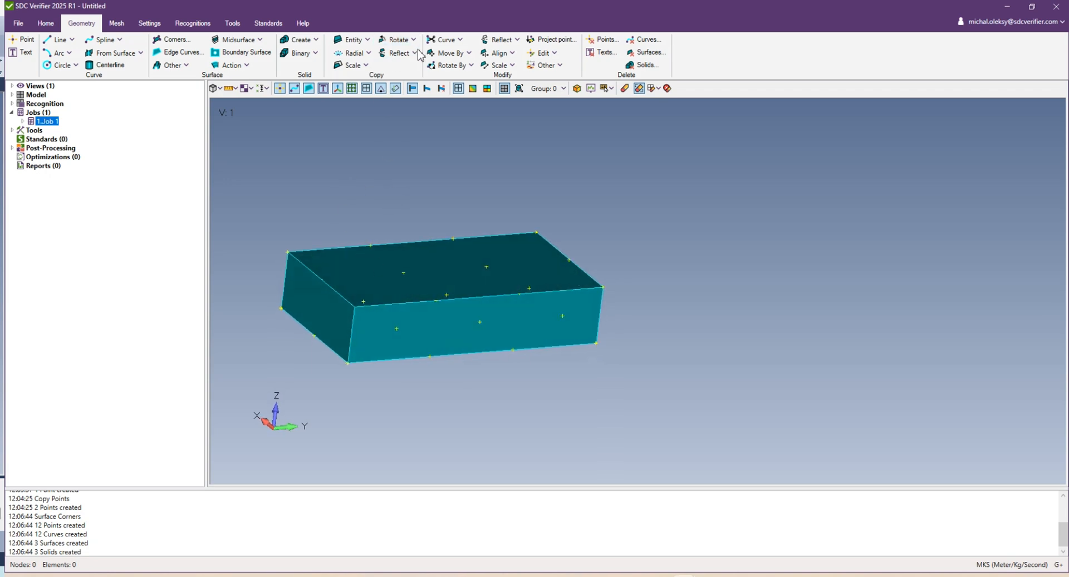
Try to copy the six intermediate points on the top surface's edges, IDs 14, 17, 16, 19, 18 and 25, once along Z
click(370, 40)
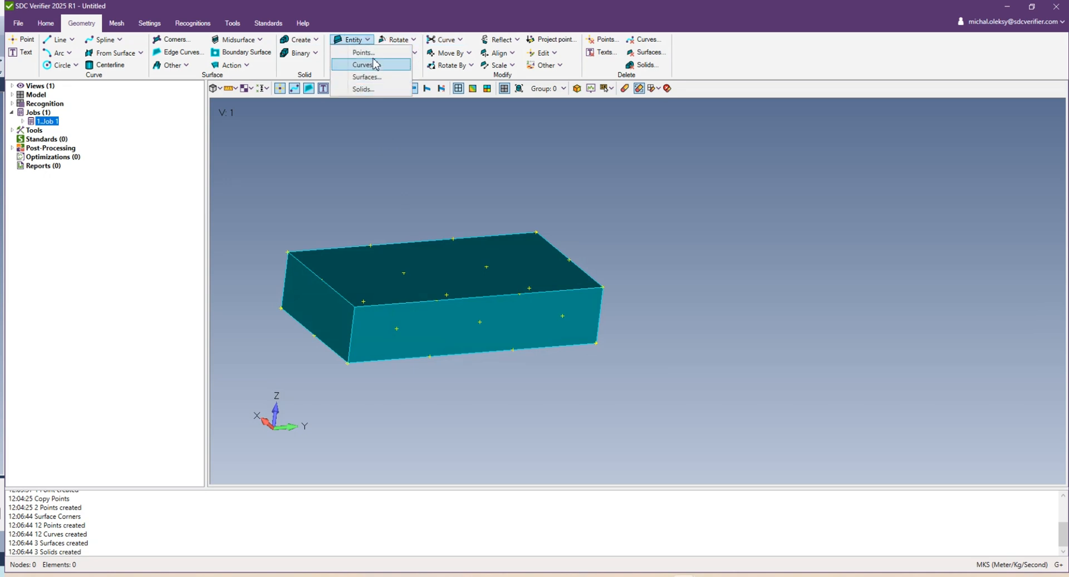
click(364, 52)
middle_drag(317, 286, 311, 277)
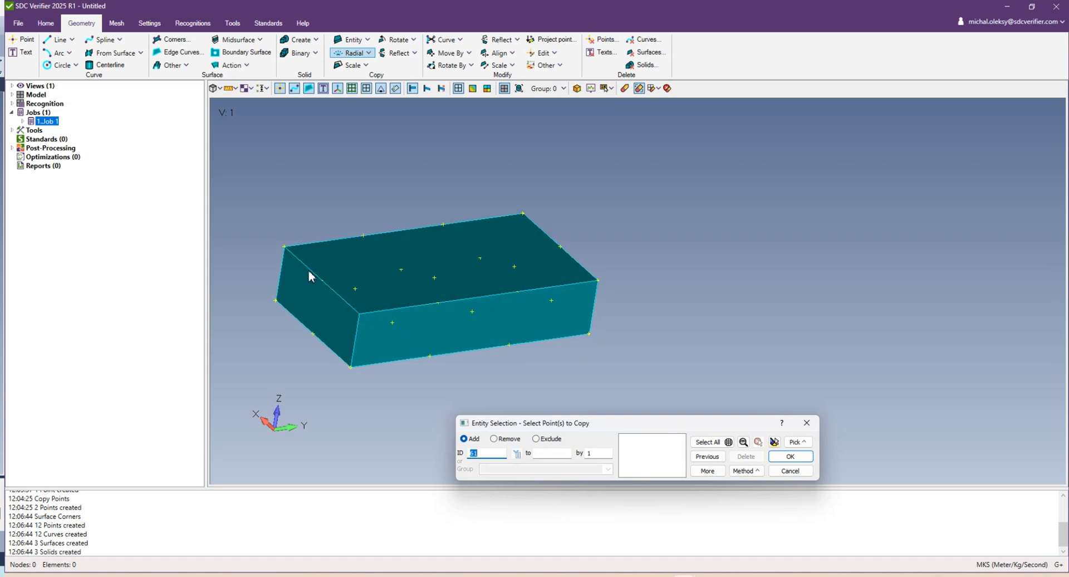
click(321, 280)
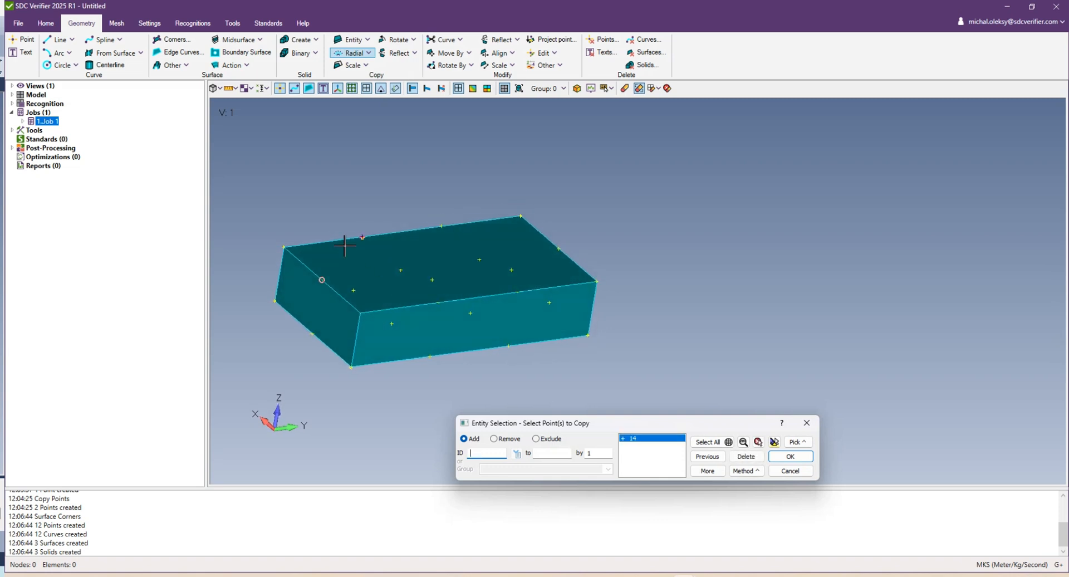
click(362, 236)
click(439, 302)
click(442, 226)
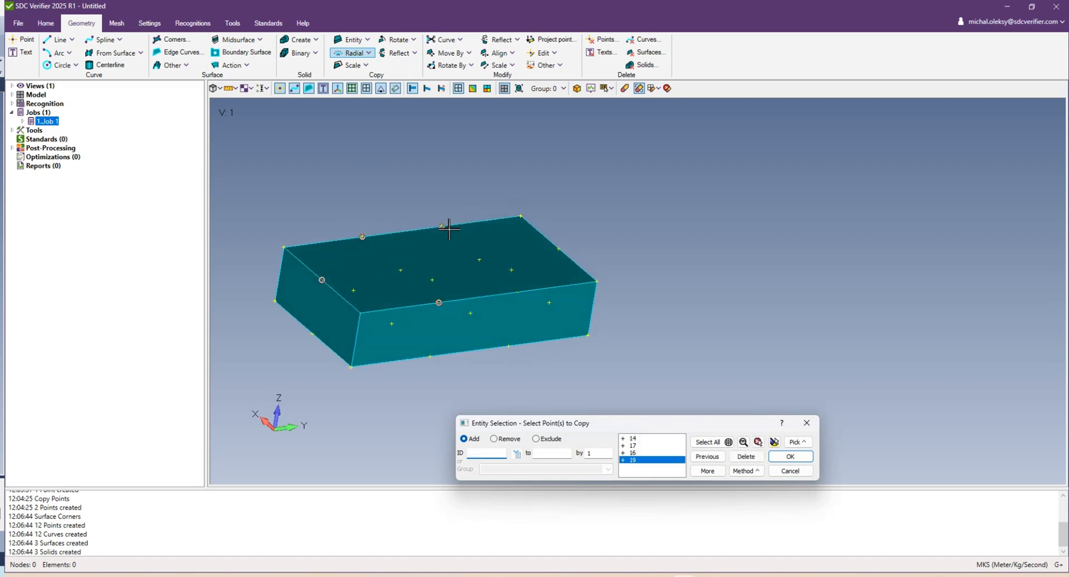
middle_drag(530, 303, 496, 250)
click(520, 297)
click(534, 258)
click(790, 455)
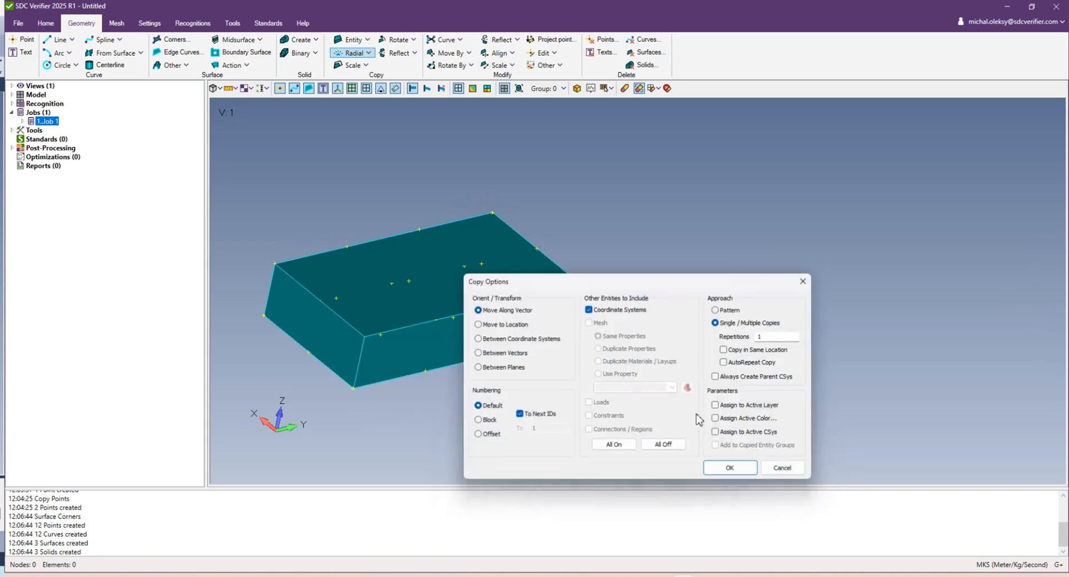
click(730, 469)
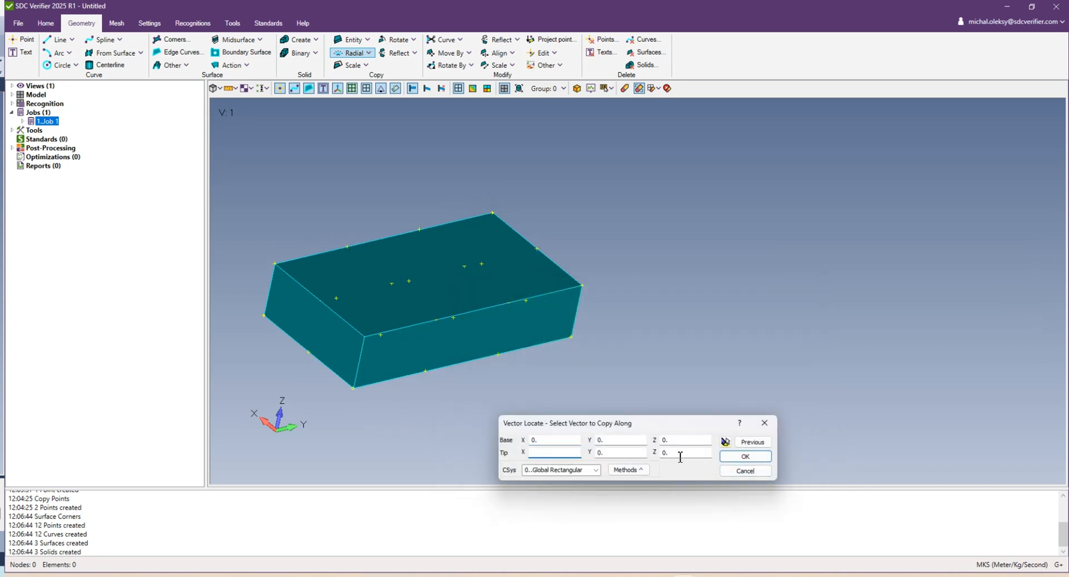
click(679, 457)
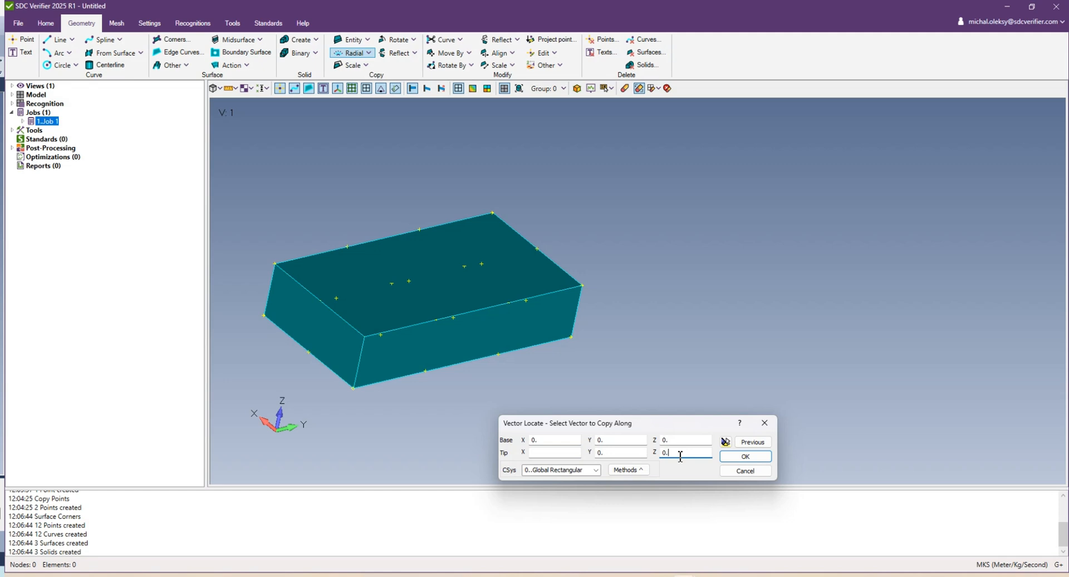
click(745, 456)
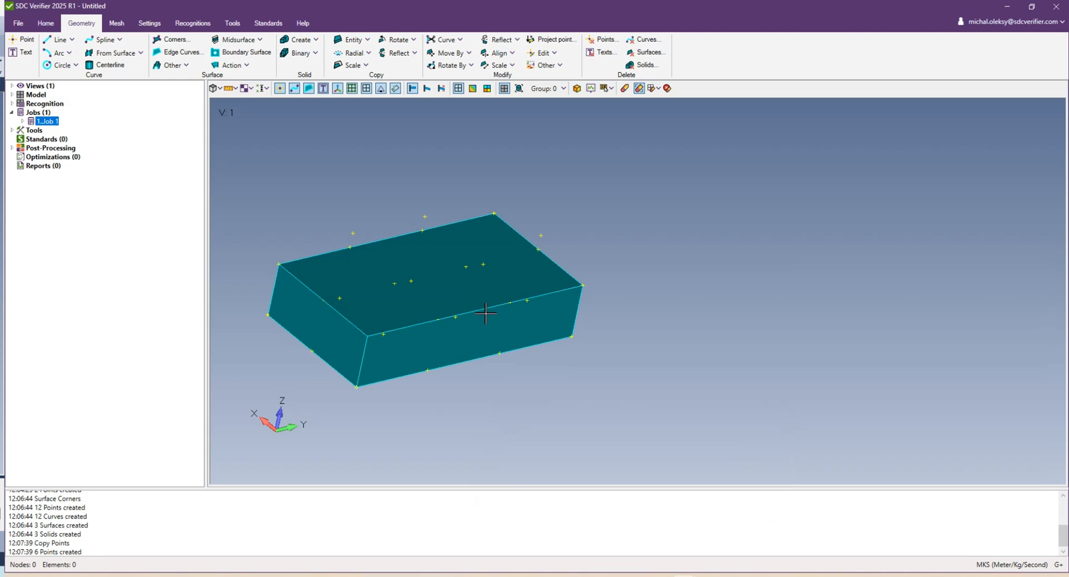
Copy the six intermediate points on the top surface's edges, IDs 14, 25, 19, 17, 16 and 18, downward along Z
middle_drag(485, 314, 479, 277)
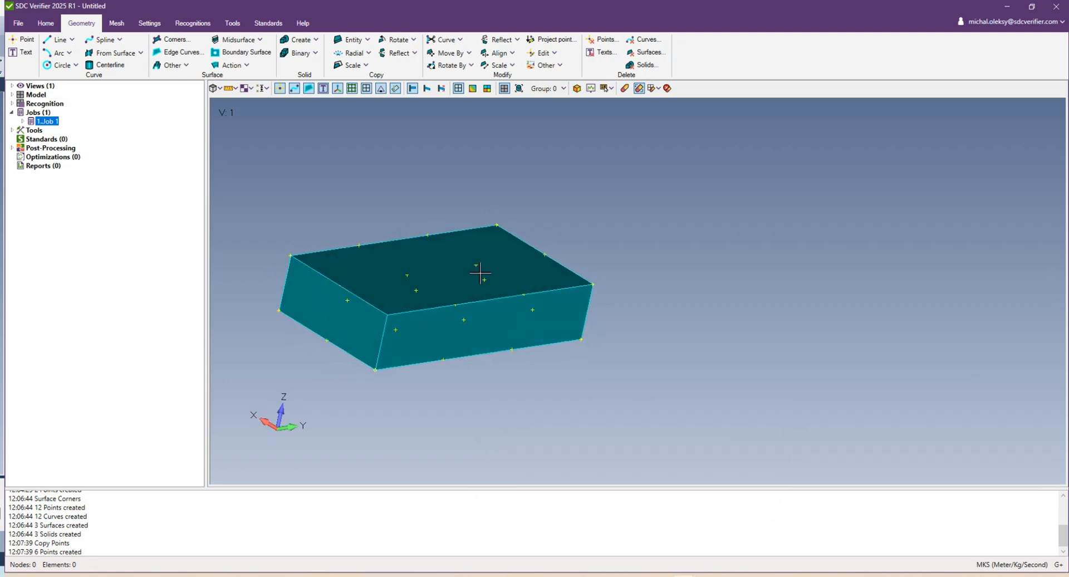
right_click(562, 206)
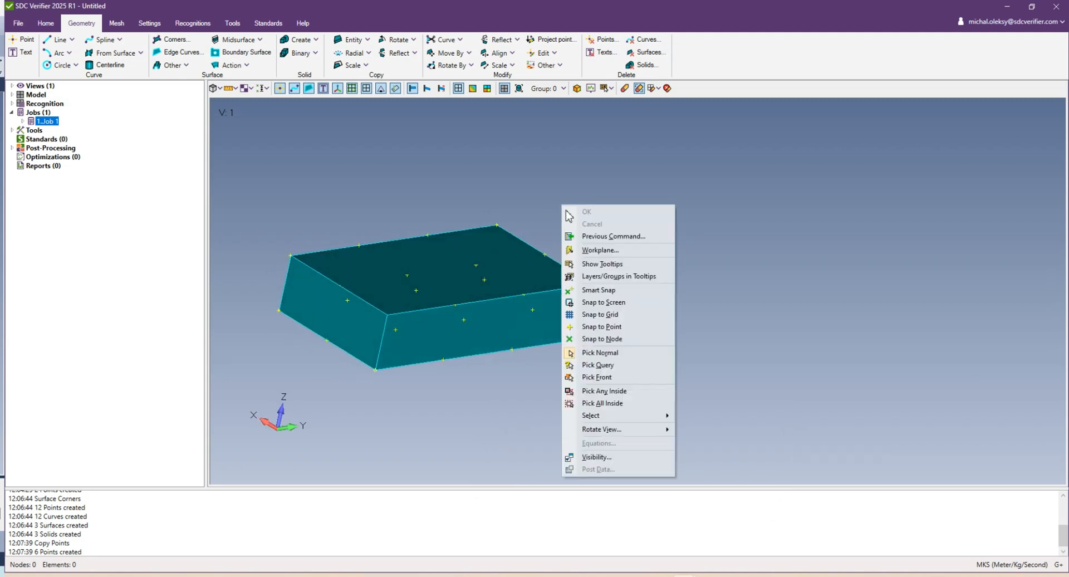
click(624, 236)
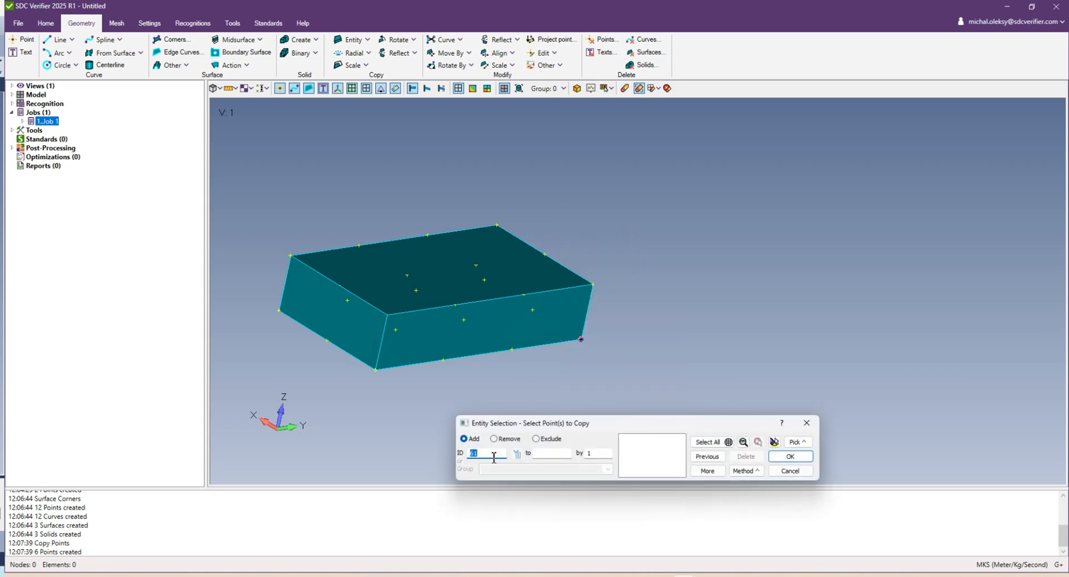
middle_drag(360, 298, 339, 284)
click(339, 283)
middle_drag(406, 277, 410, 284)
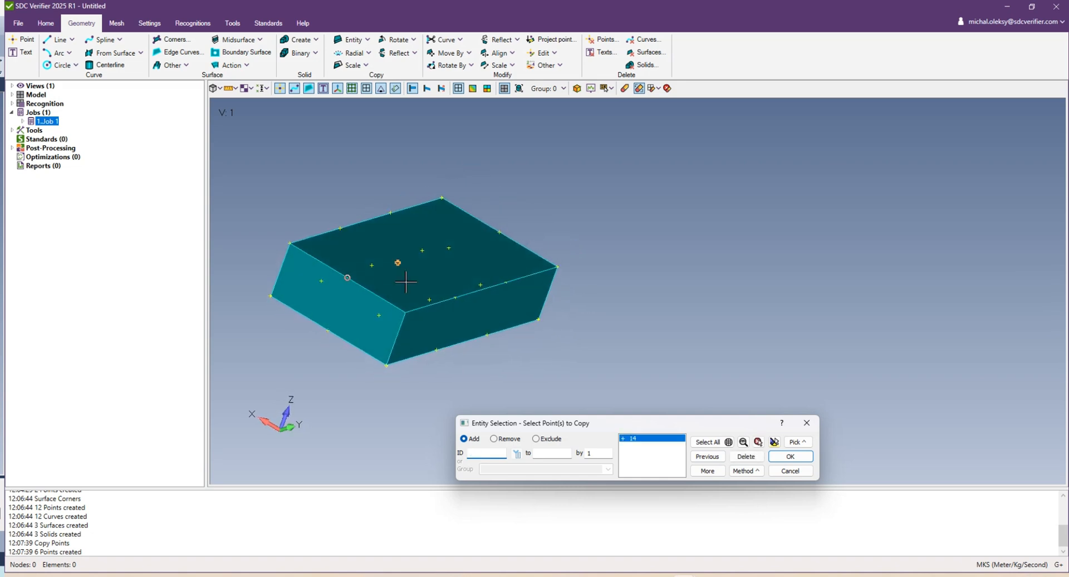
click(501, 232)
mouse_move(502, 232)
middle_down()
mouse_move(496, 257)
mouse_move(483, 245)
mouse_move(493, 249)
middle_up()
click(389, 212)
click(336, 224)
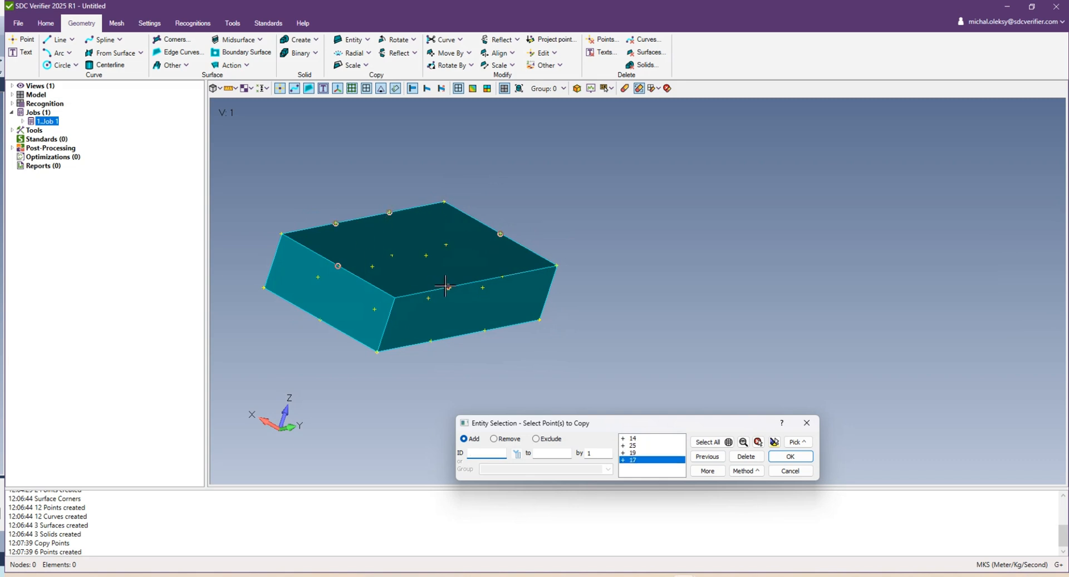
middle_drag(335, 223, 436, 268)
click(448, 287)
click(496, 262)
middle_drag(504, 270, 596, 370)
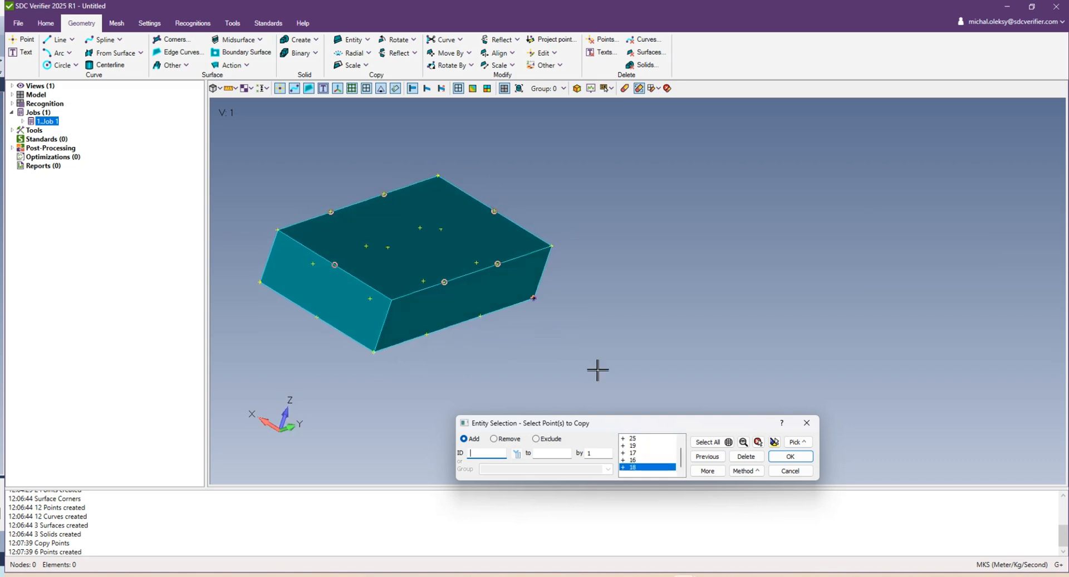
click(810, 456)
click(723, 469)
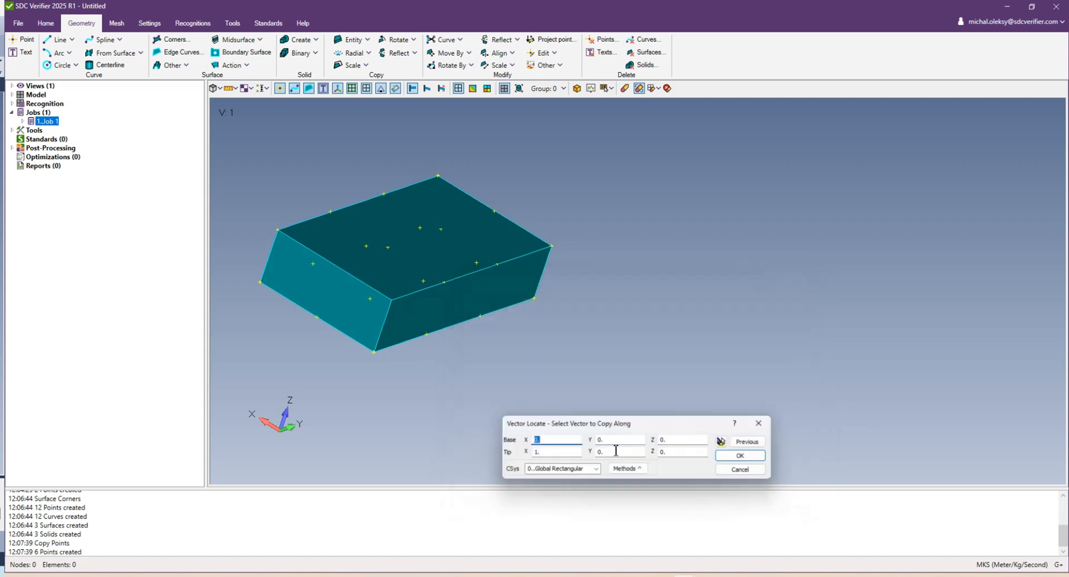
click(549, 454)
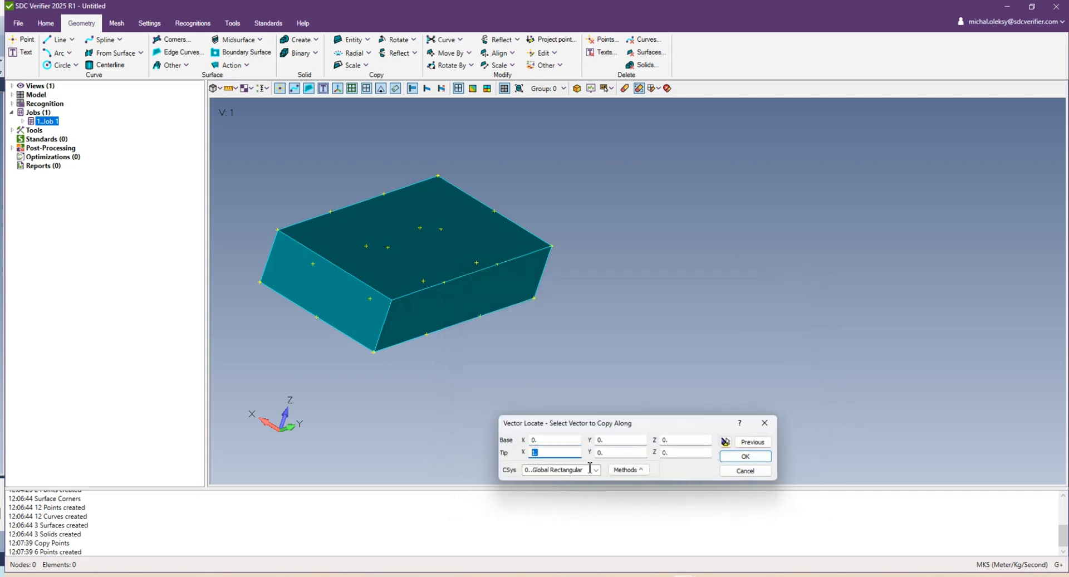
click(701, 454)
click(745, 456)
Create a four-corner vertical surface across the width under the top surface, joining the first pair of intermediate edge points to their lower copies
middle_drag(444, 298, 443, 329)
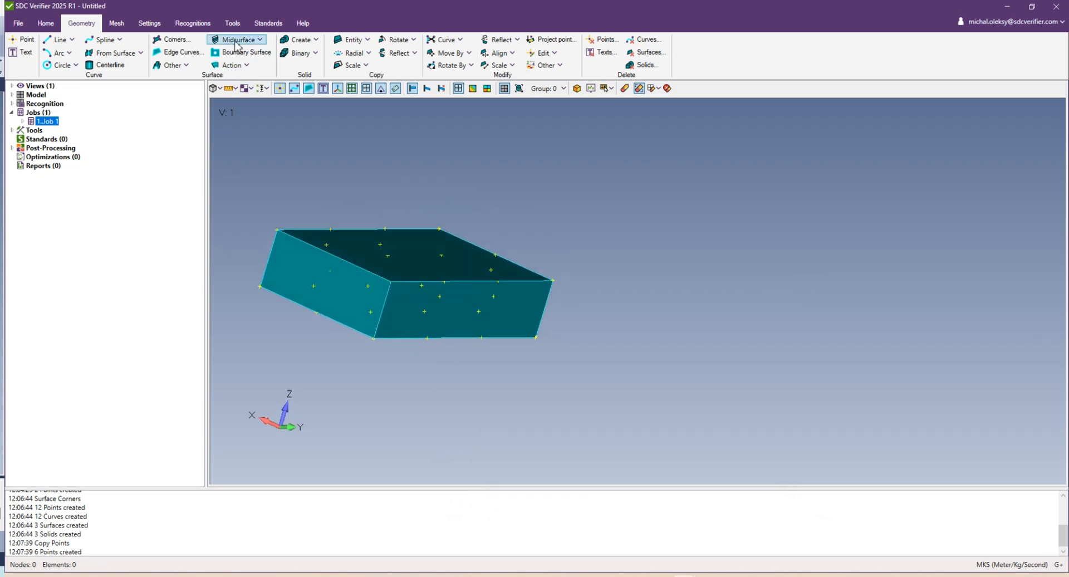
click(187, 43)
middle_drag(347, 270, 331, 257)
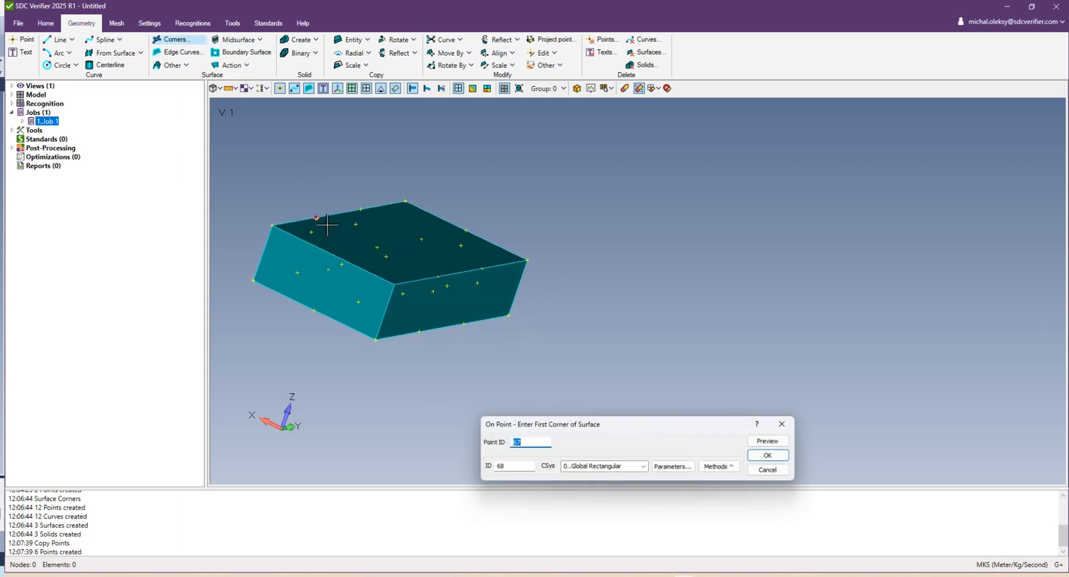
double_click(326, 227)
double_click(318, 239)
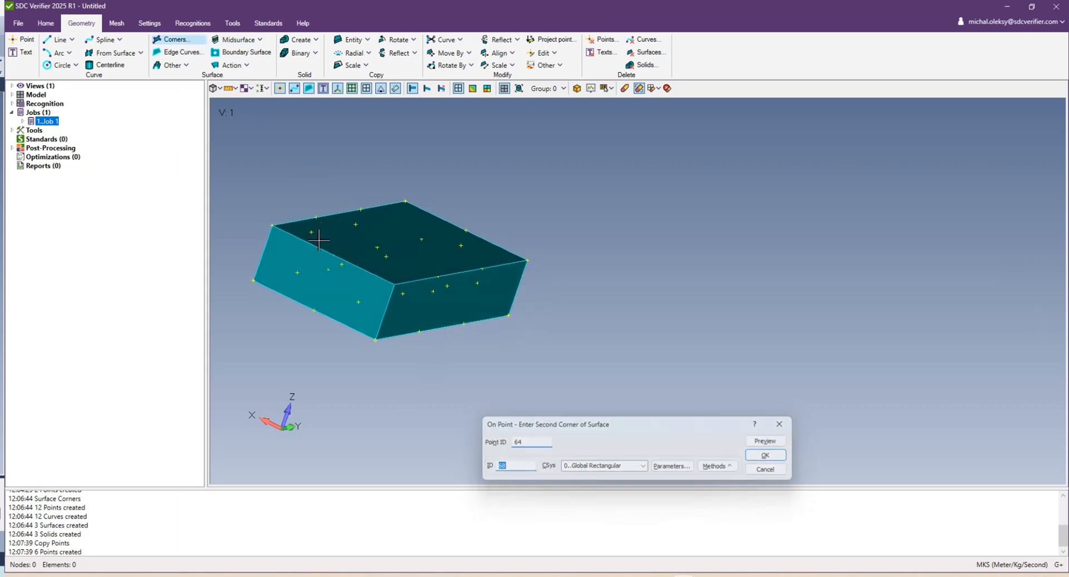
double_click(436, 298)
double_click(438, 278)
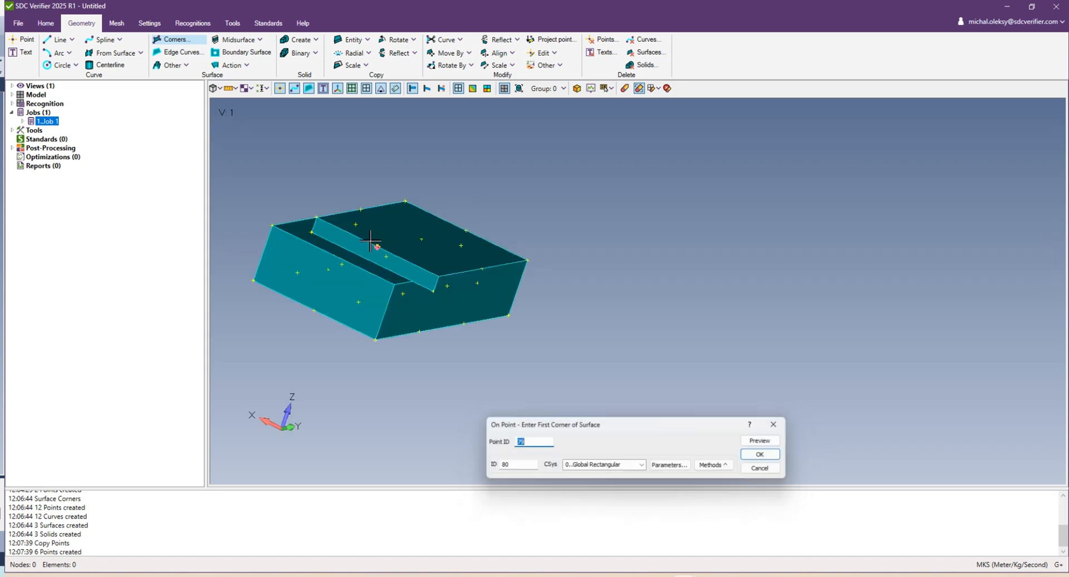
Create a second four-corner vertical surface across the width, joining the other pair of long-edge points to their lower copies
double_click(363, 213)
double_click(477, 281)
double_click(482, 270)
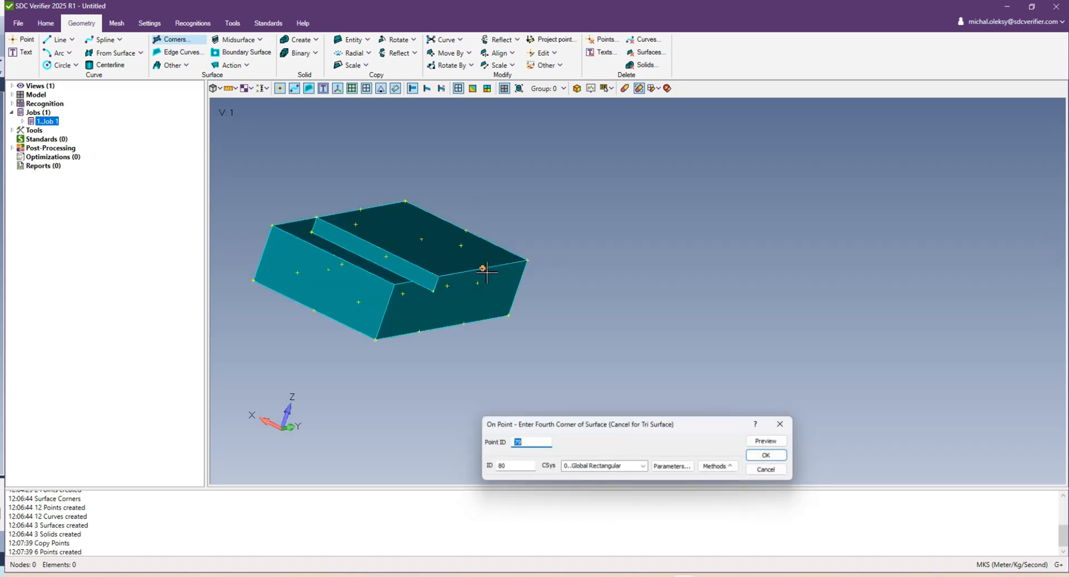
double_click(483, 269)
Create a lengthwise four-corner vertical surface between the short edges' midpoints and their lower copies, and finish the corner surface command
double_click(464, 245)
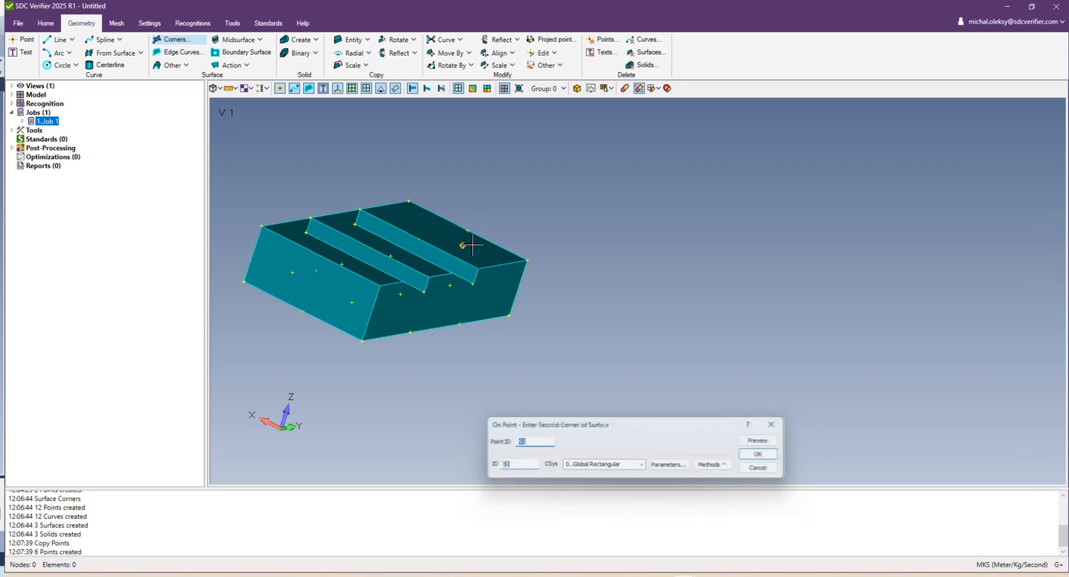
double_click(469, 248)
double_click(326, 278)
double_click(327, 264)
middle_drag(328, 264, 375, 289)
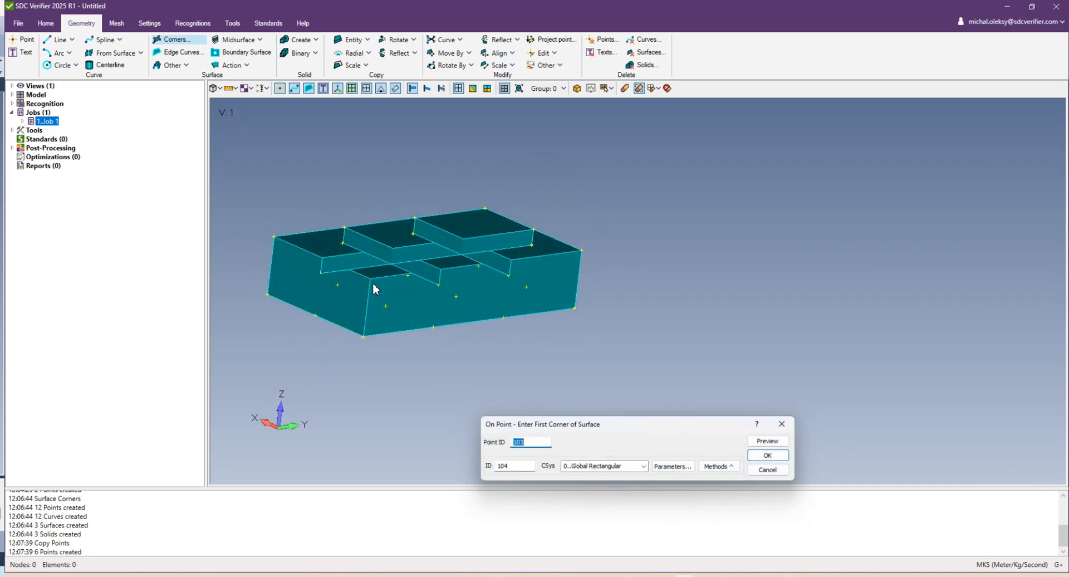
click(771, 456)
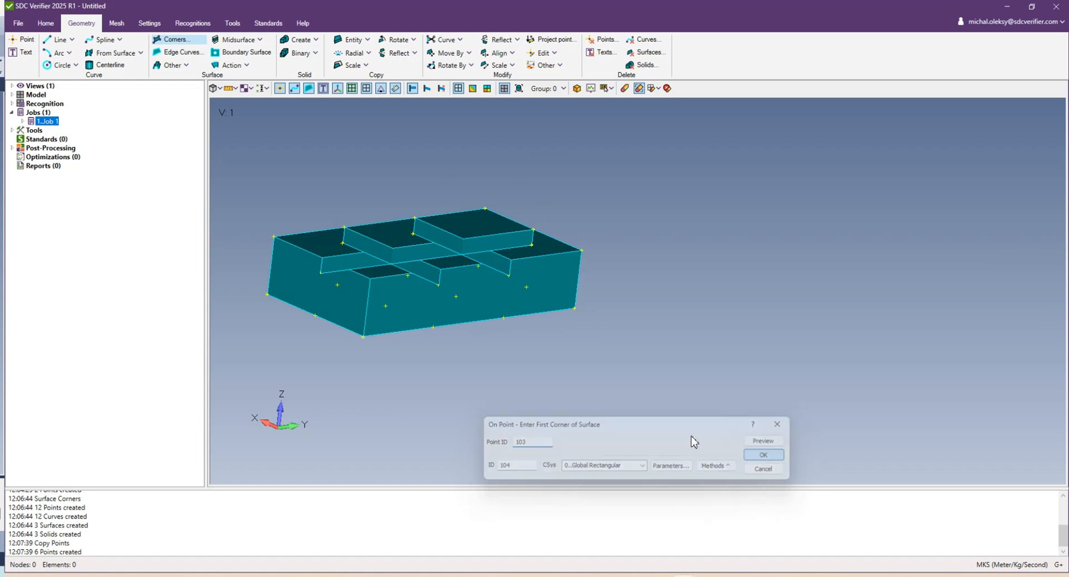
key(Escape)
middle_drag(500, 309, 440, 308)
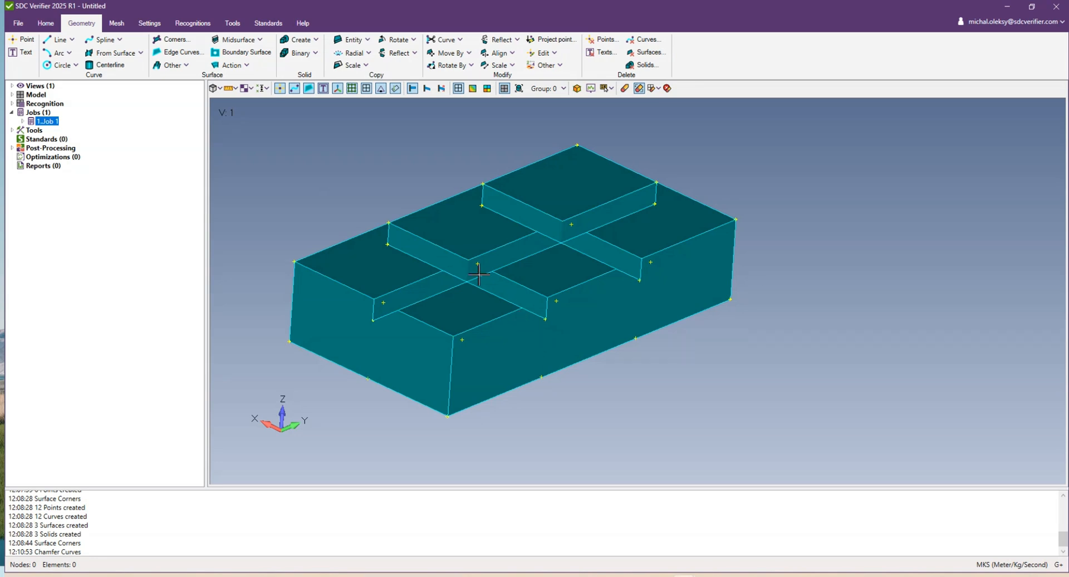
Copy points 63 and 4, at the crosswise surface's lower corner and the bottom edge below it, by 0.2 along X
click(355, 39)
click(372, 56)
click(545, 319)
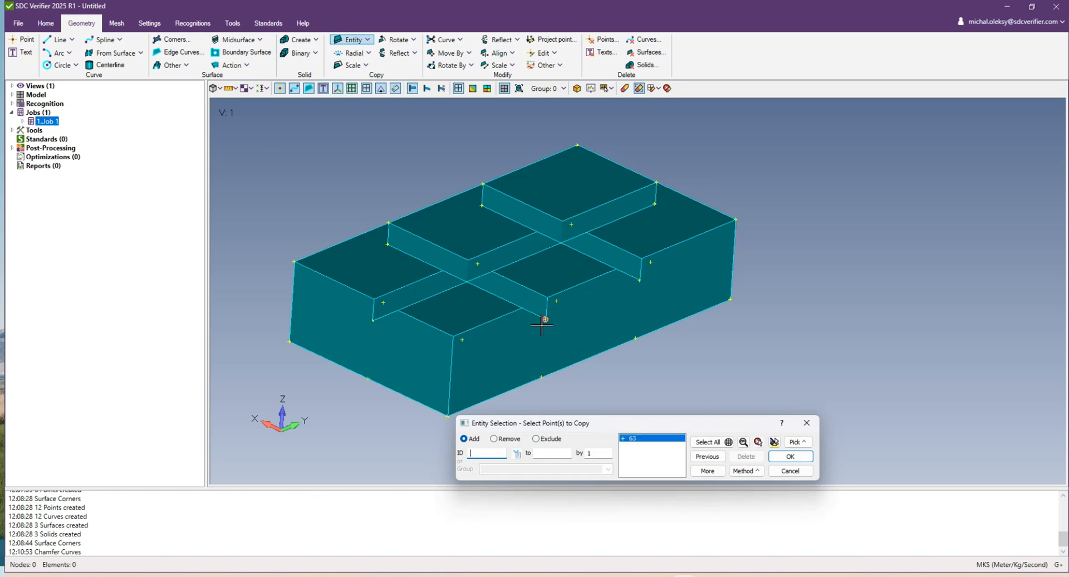
click(542, 377)
click(793, 456)
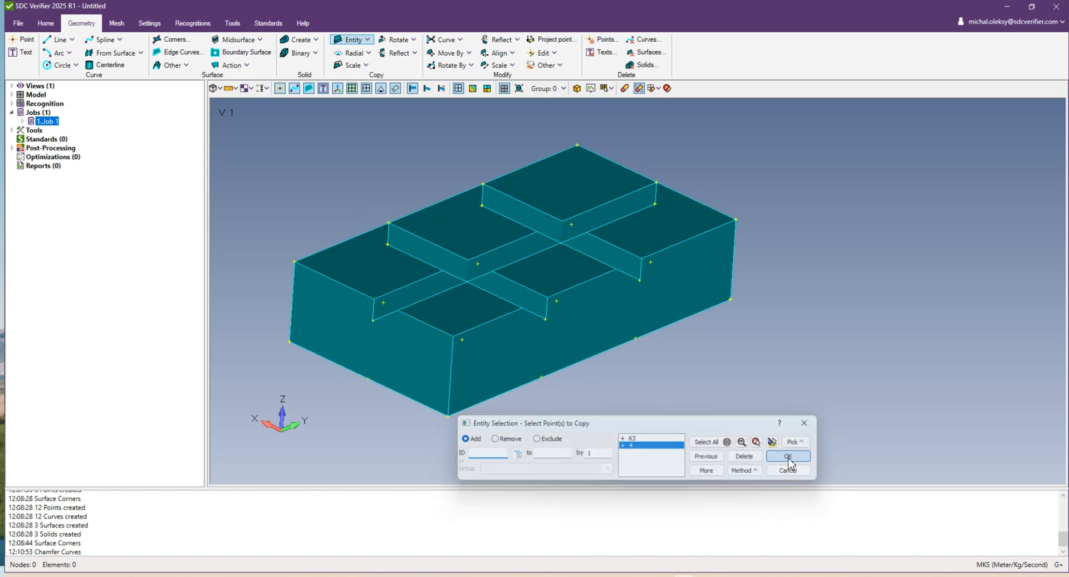
click(743, 469)
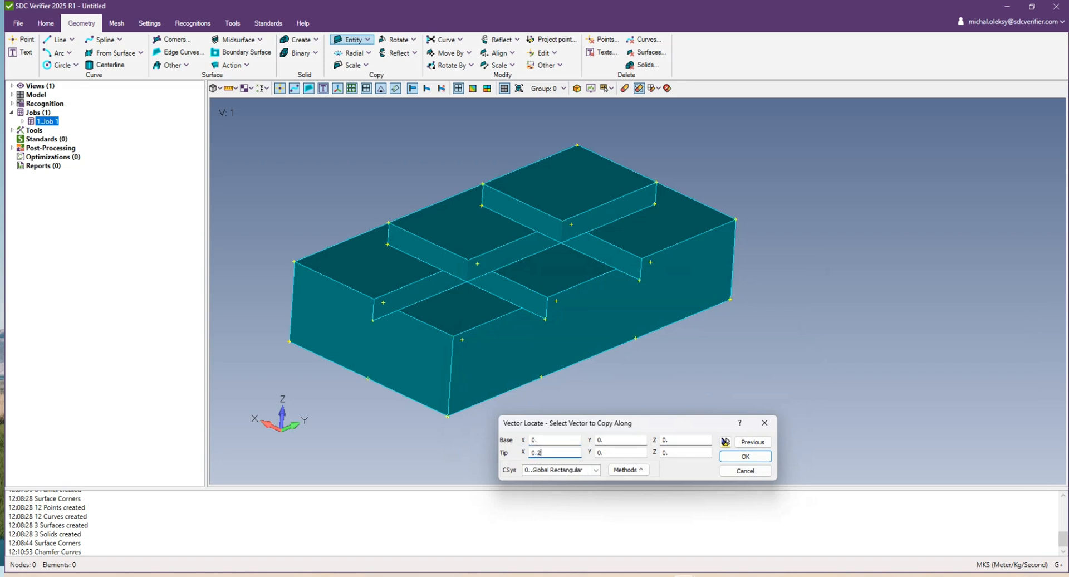
click(733, 458)
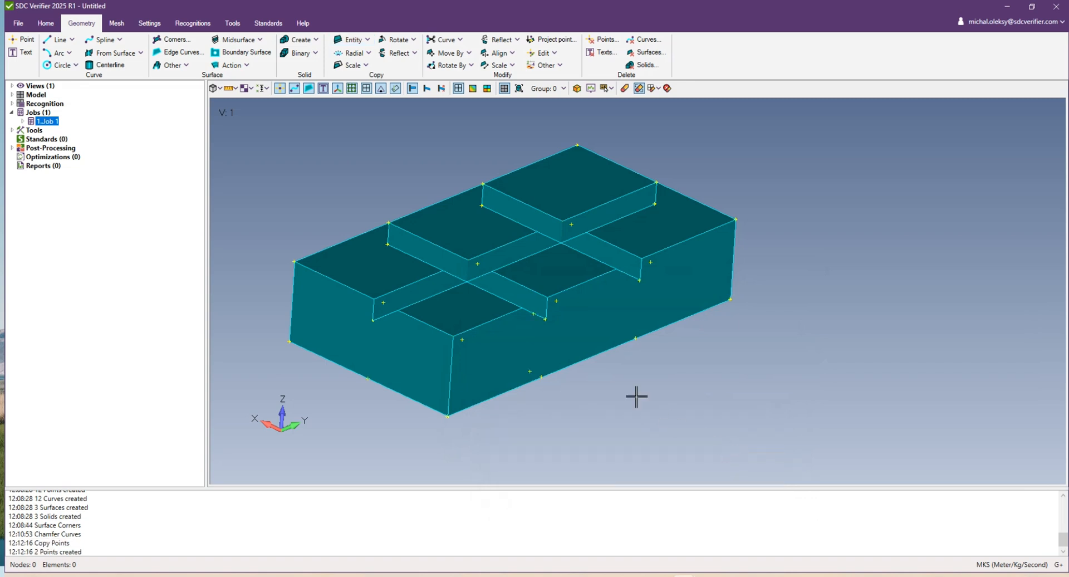
Create a narrow vertical four-corner surface between points 63 and 4 and their two copies, and finish the command
middle_drag(547, 318, 538, 262)
scroll(538, 263, up, 3)
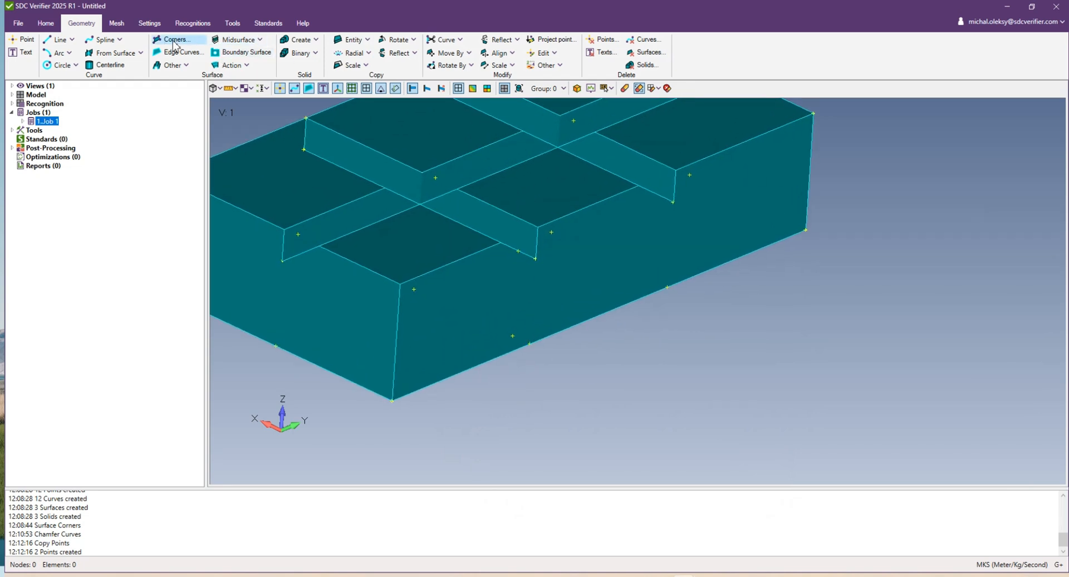
click(192, 43)
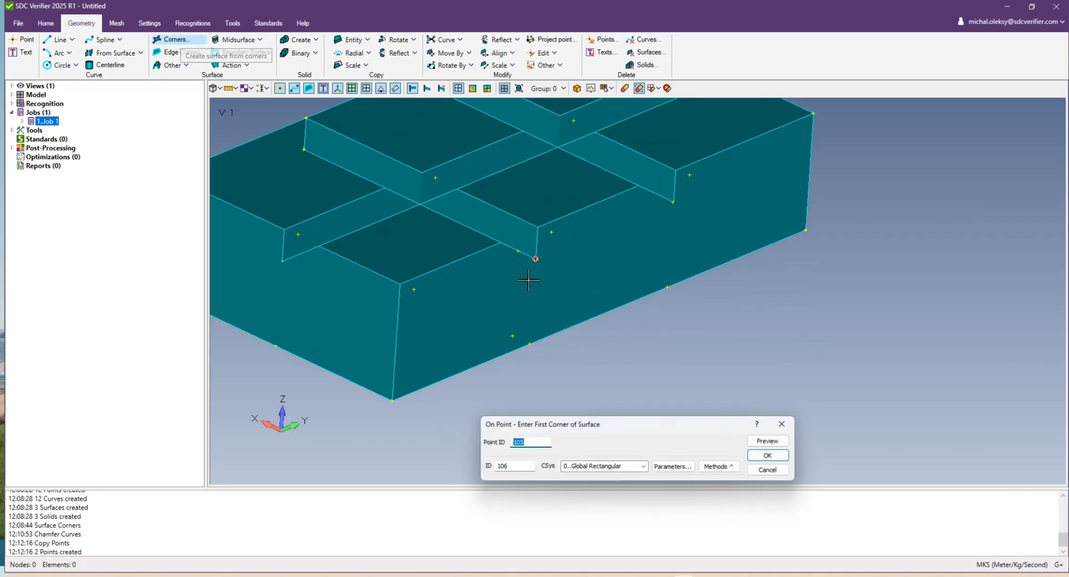
click(518, 253)
click(512, 335)
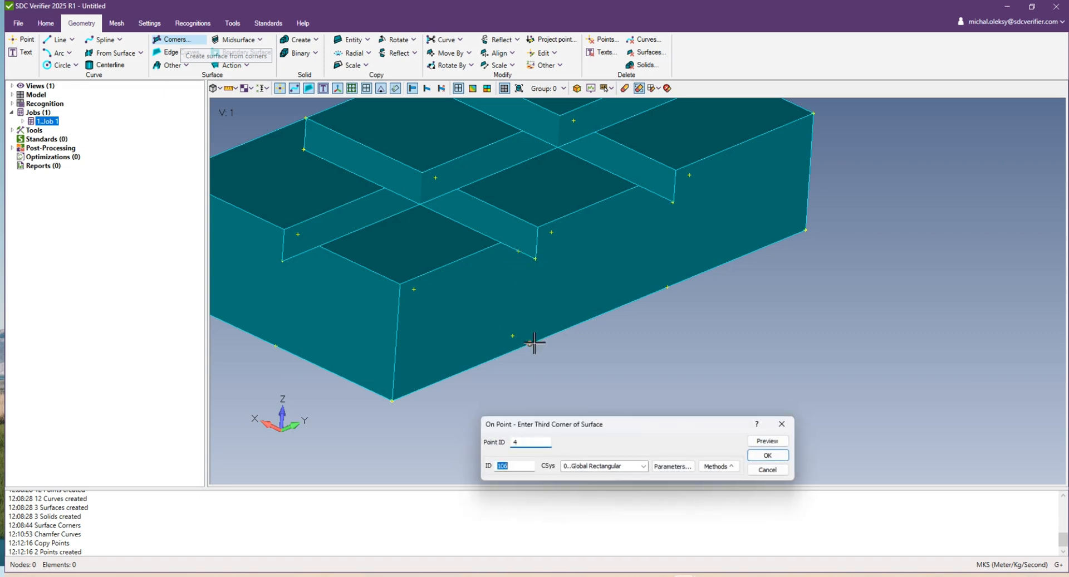
click(529, 343)
click(535, 258)
key(Escape)
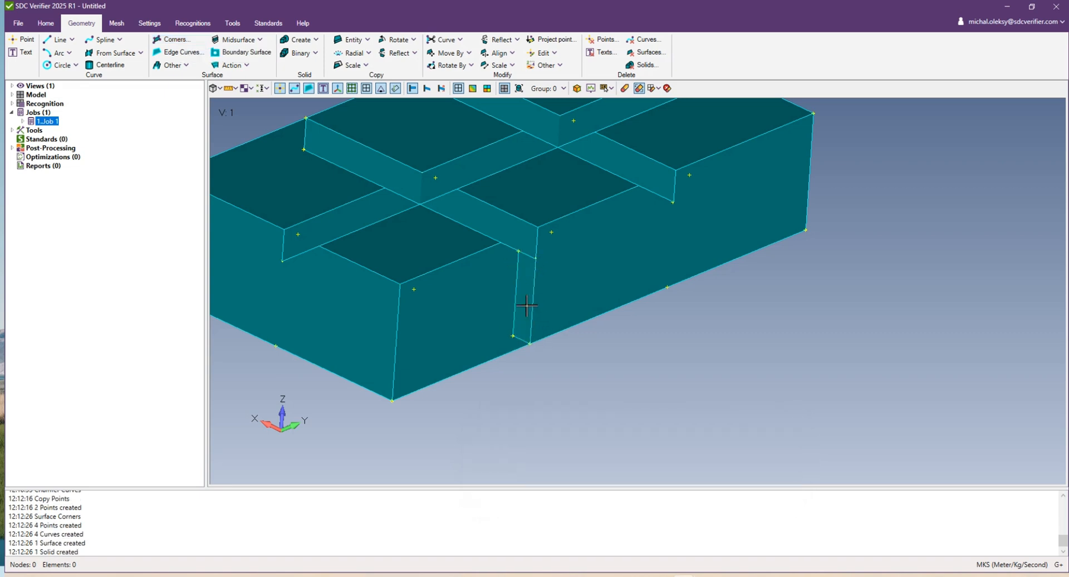
Copy the narrow surface's upper free corner point a short distance down its free edge, using a Locate/Length vector from point 105 toward point 104
mouse_move(527, 306)
middle_down()
mouse_move(503, 311)
mouse_move(514, 320)
middle_up()
scroll(519, 341, up, 2)
scroll(519, 344, up, 1)
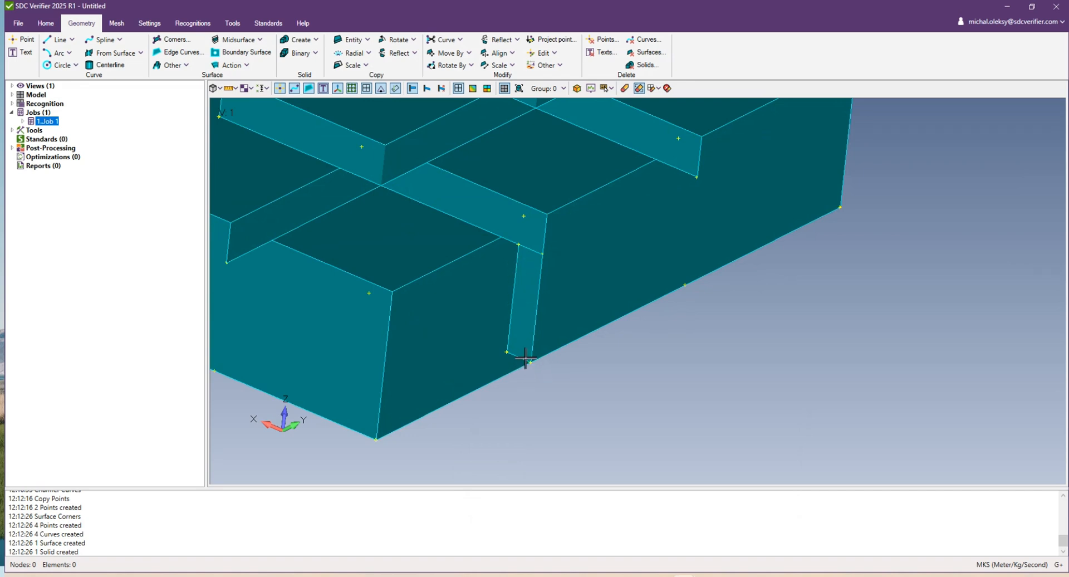
click(369, 41)
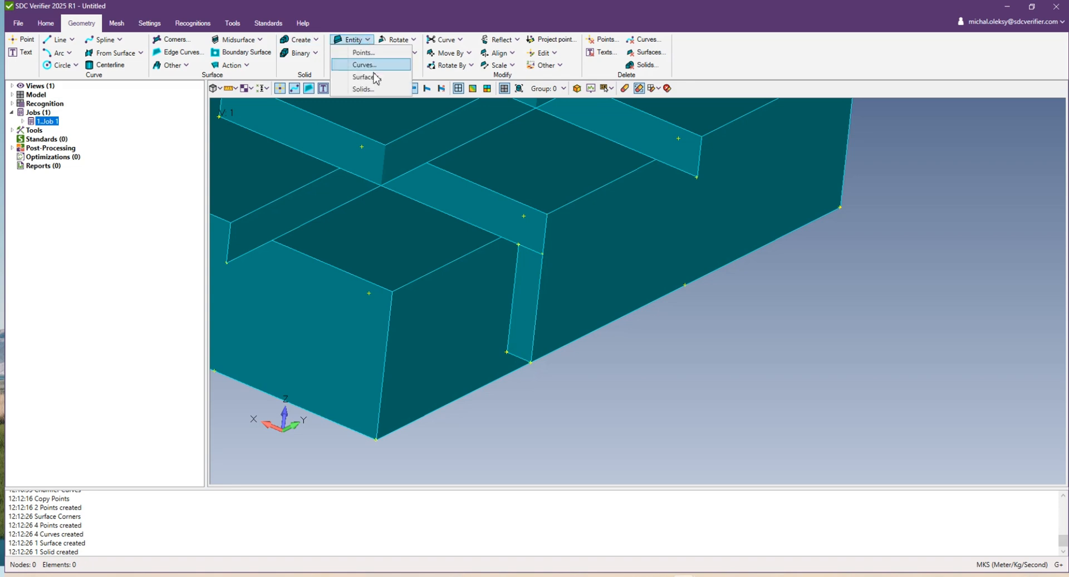
click(367, 52)
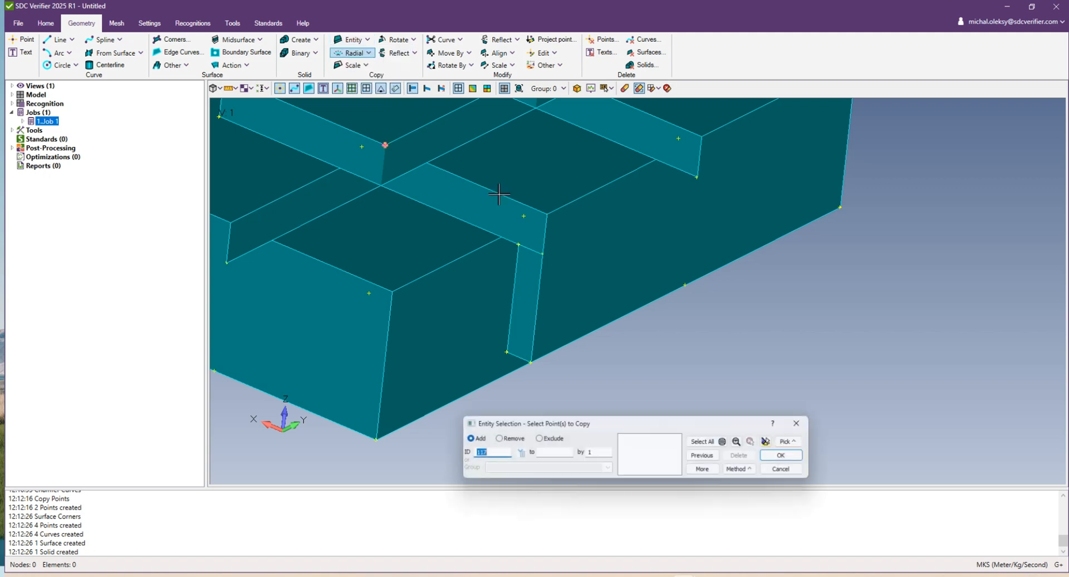
click(520, 246)
key(Return)
key(Return)
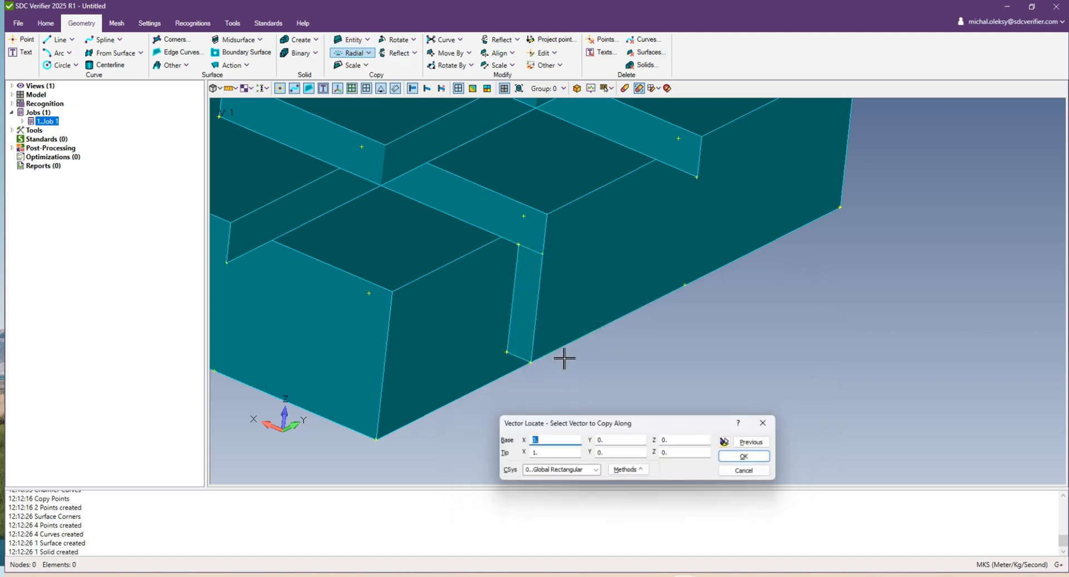
click(725, 442)
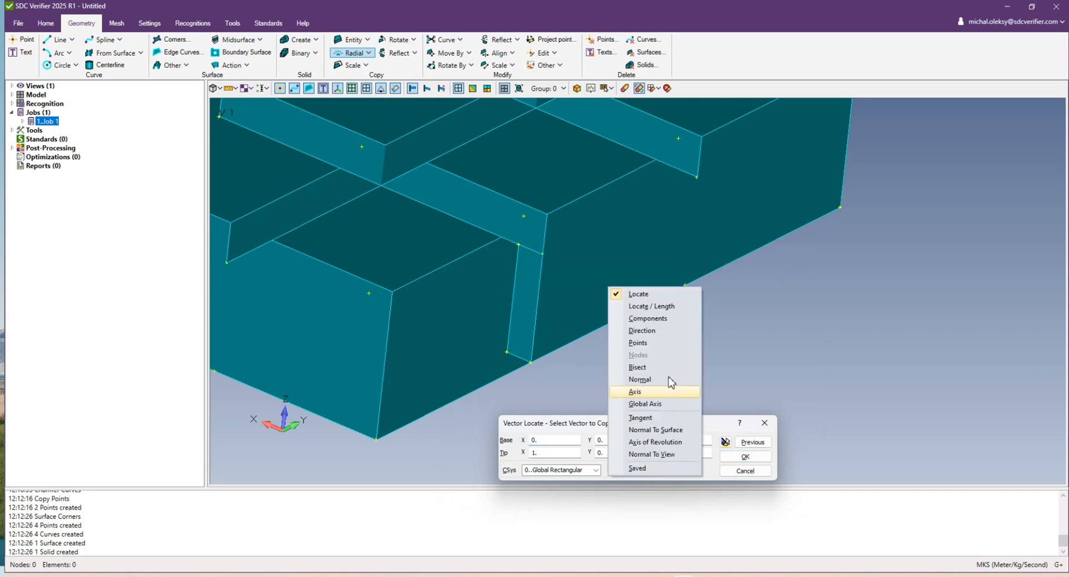
click(662, 307)
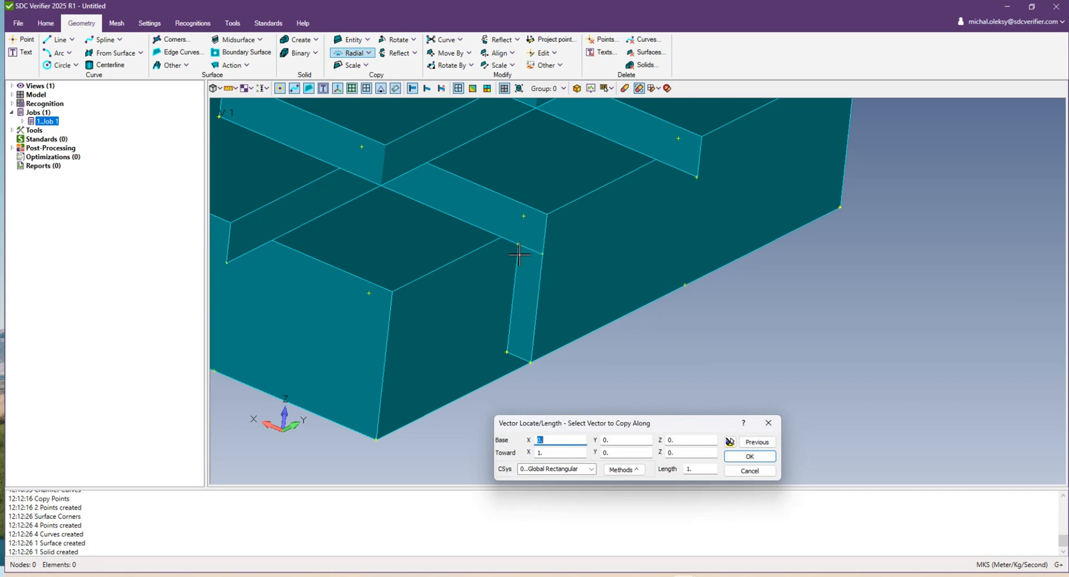
right_click(620, 327)
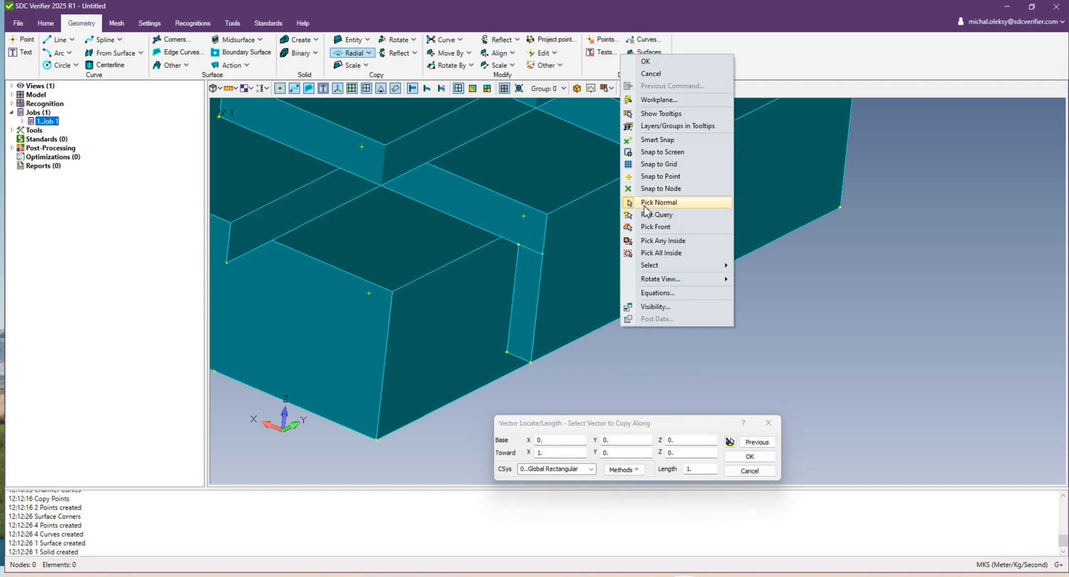
click(658, 177)
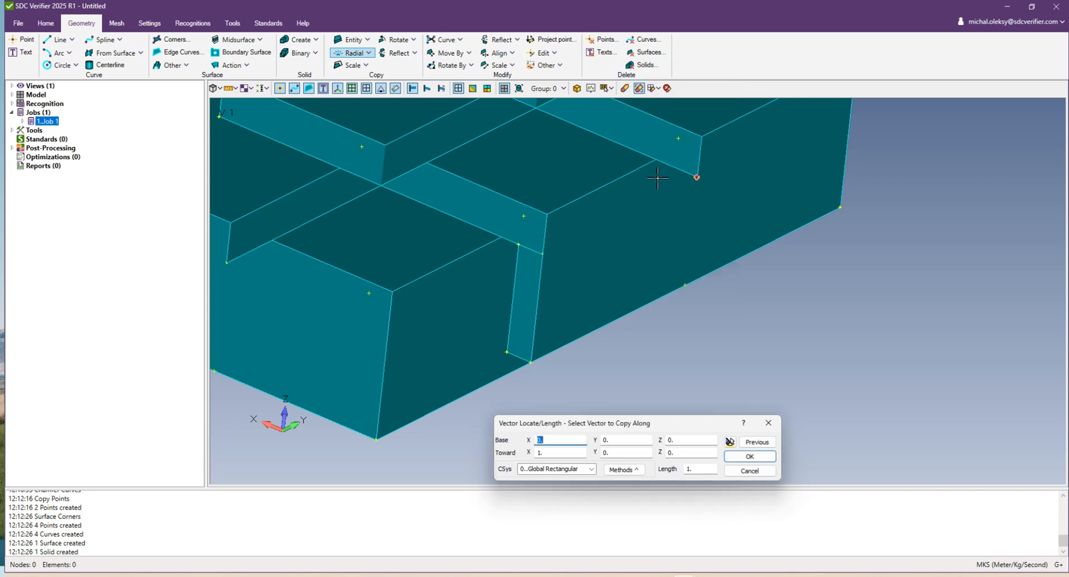
click(517, 244)
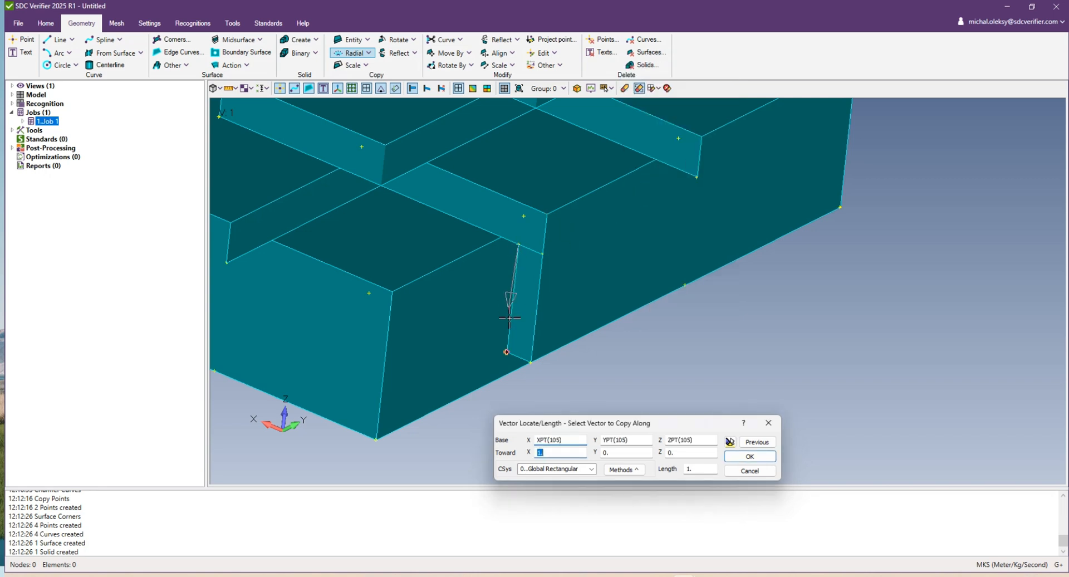
click(506, 352)
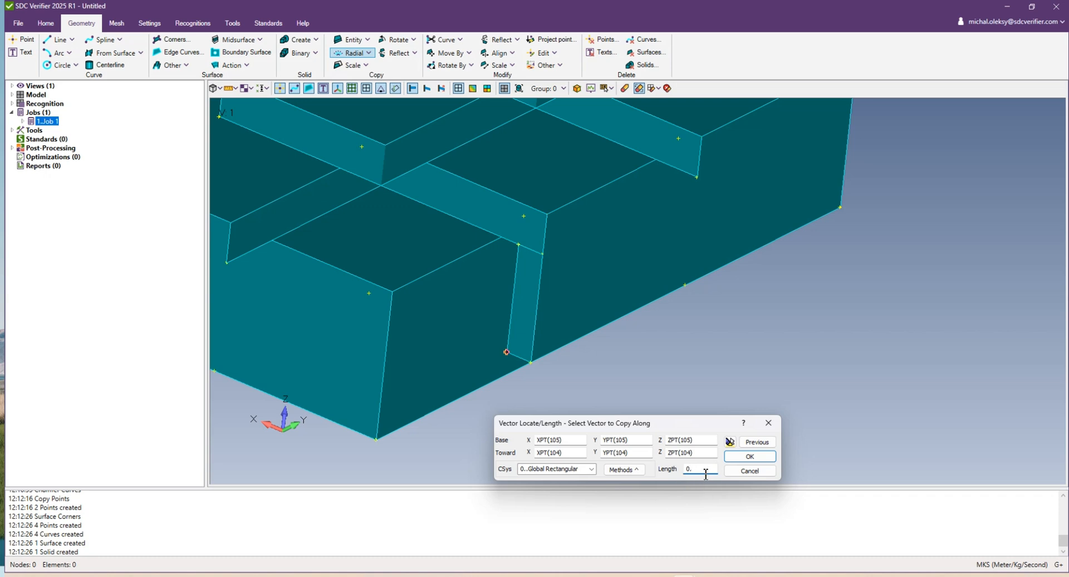
click(749, 455)
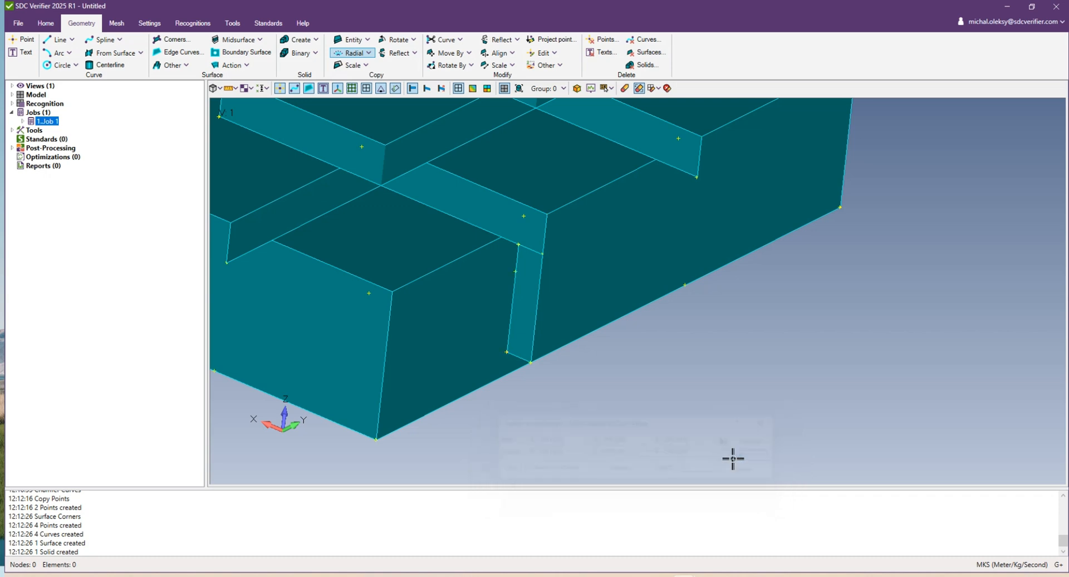
Copy point 4 at the narrow surface's bottom a short distance toward point 104, using a Locate/Length vector
right_click(547, 329)
click(613, 88)
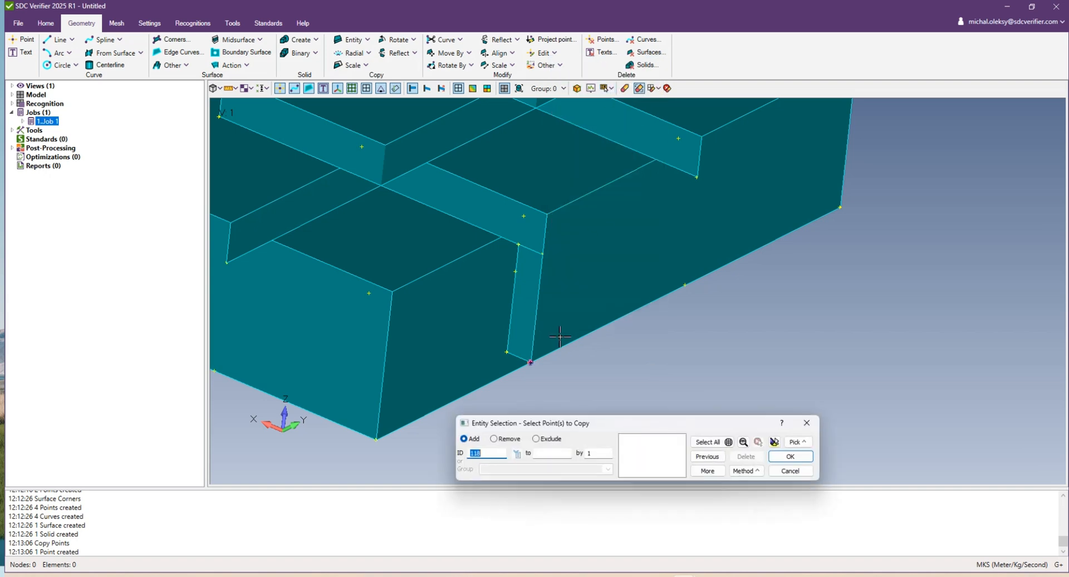
click(532, 362)
key(Return)
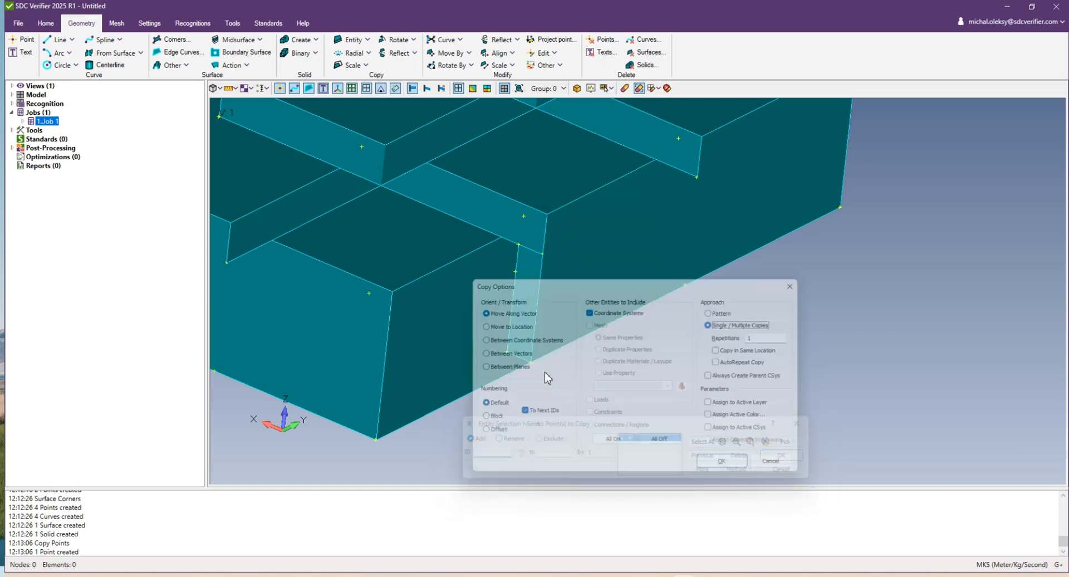
key(Return)
click(535, 364)
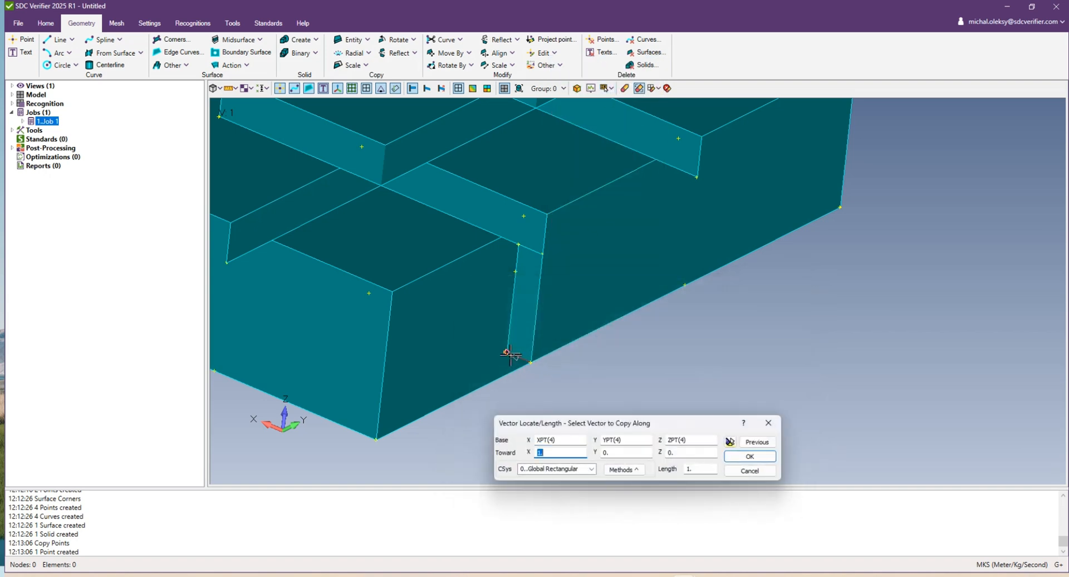
click(509, 354)
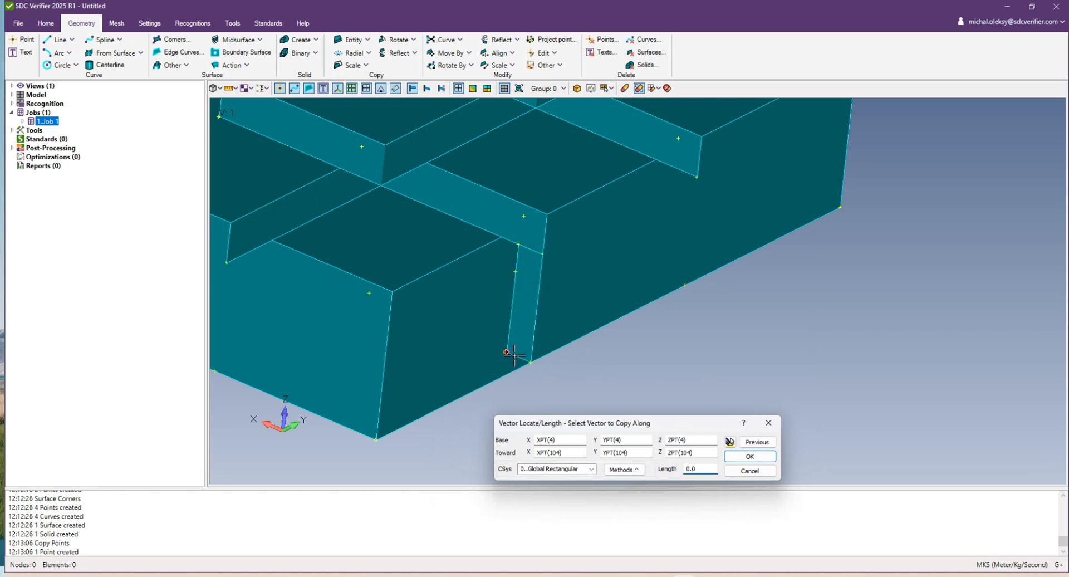
key(Return)
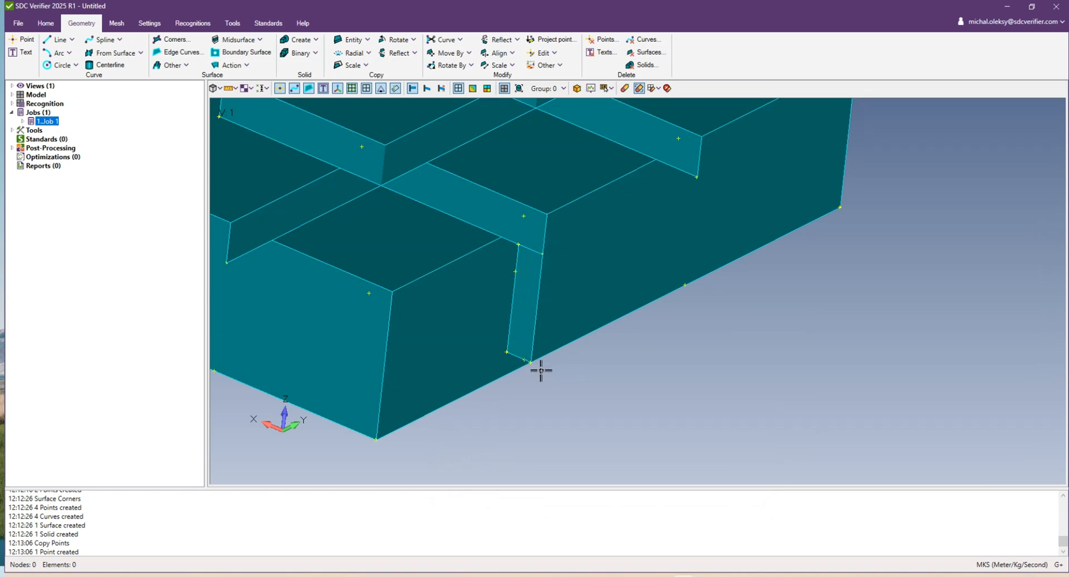
Draw a slanted line between the copied point on the narrow surface's free edge and the copied point on its bottom edge
key(ctrl+l)
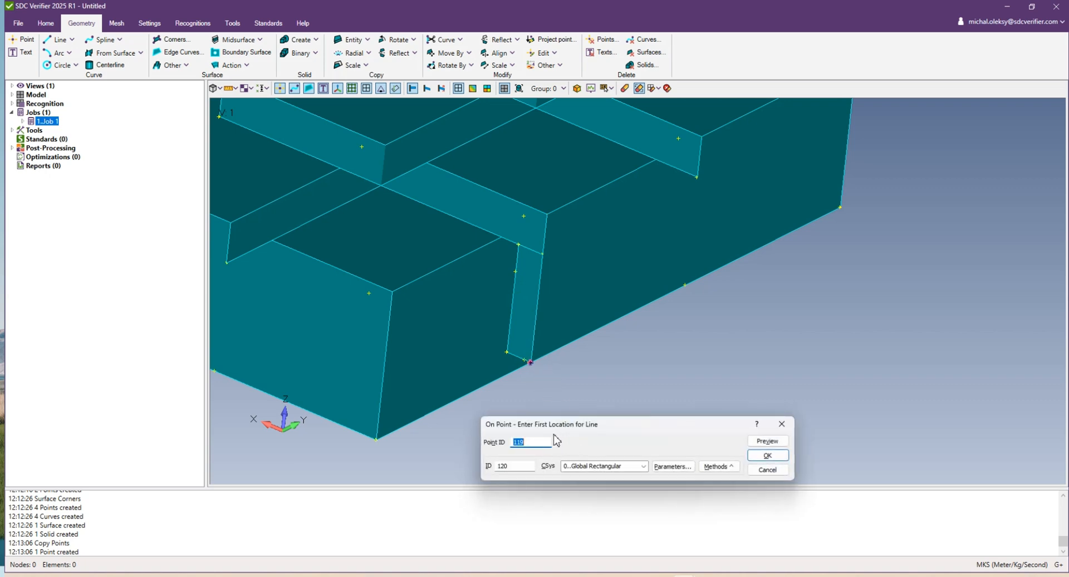
click(523, 279)
key(Return)
click(523, 362)
key(Return)
key(Escape)
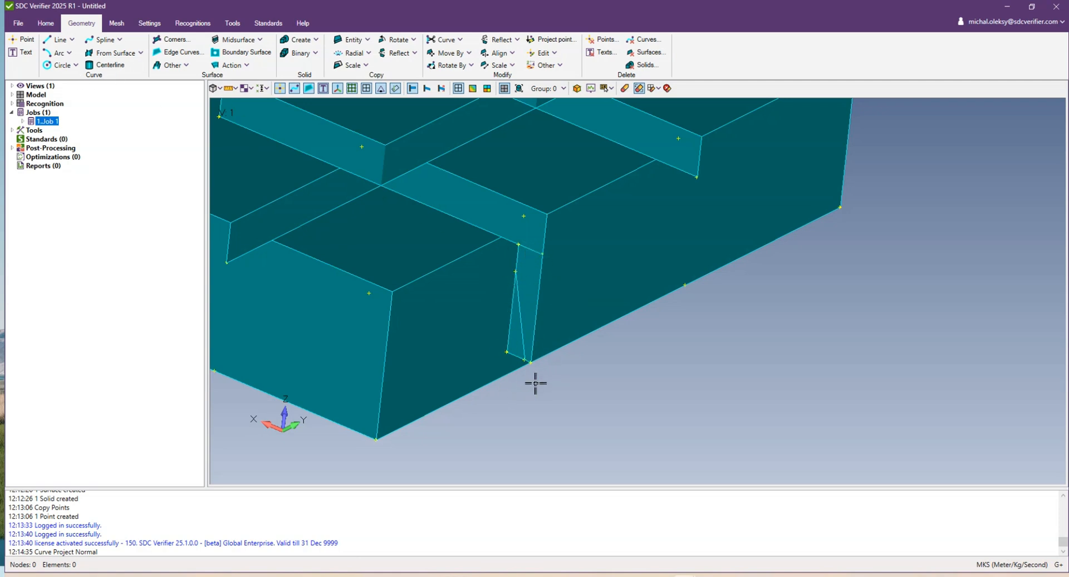
Project the slanted line, curve 57, onto narrow surface 7 to split it, and finish the projection command
click(141, 53)
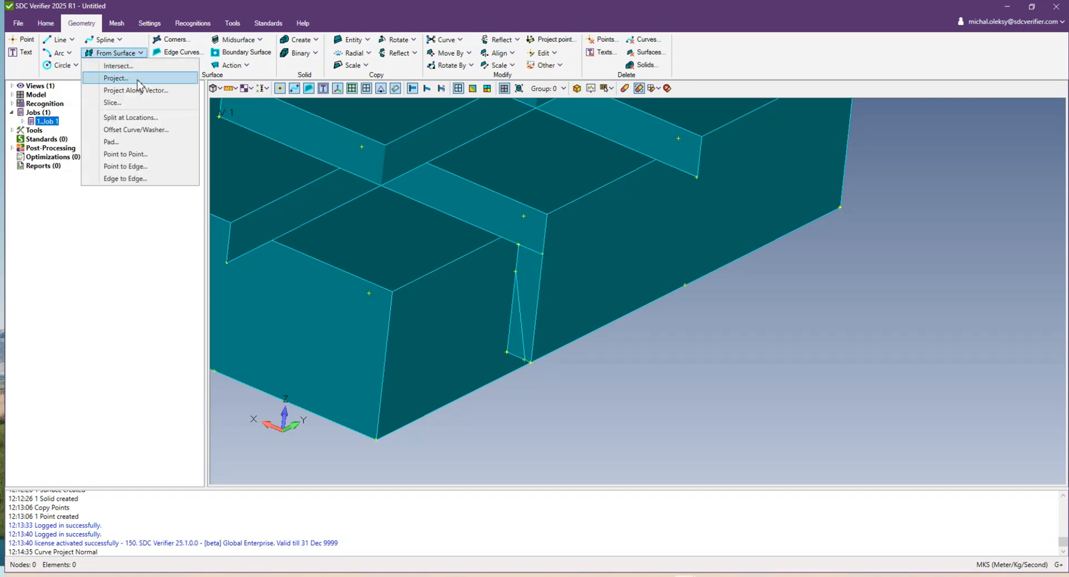
click(116, 78)
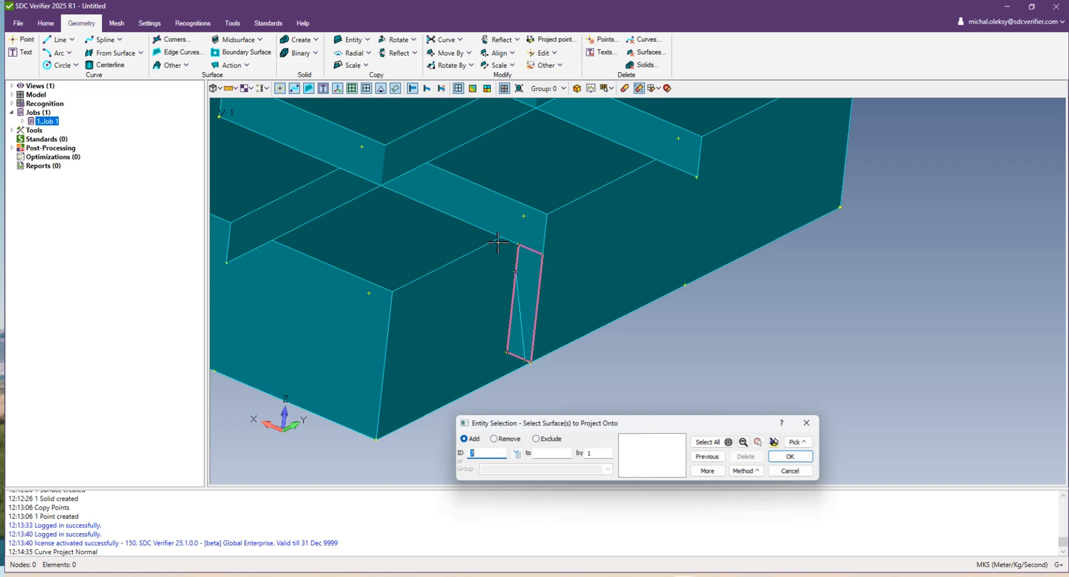
click(533, 279)
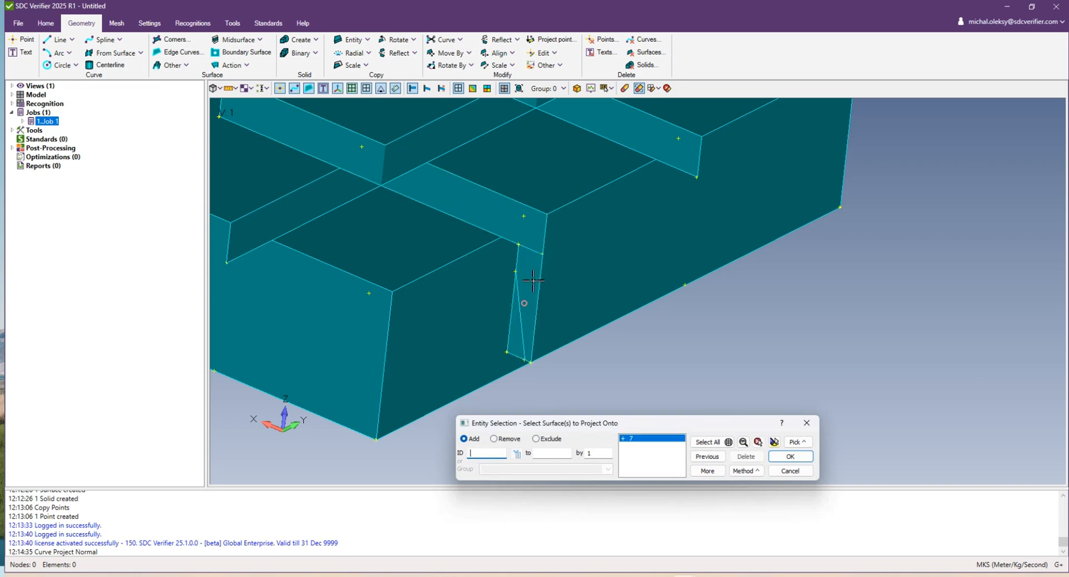
click(790, 456)
click(519, 315)
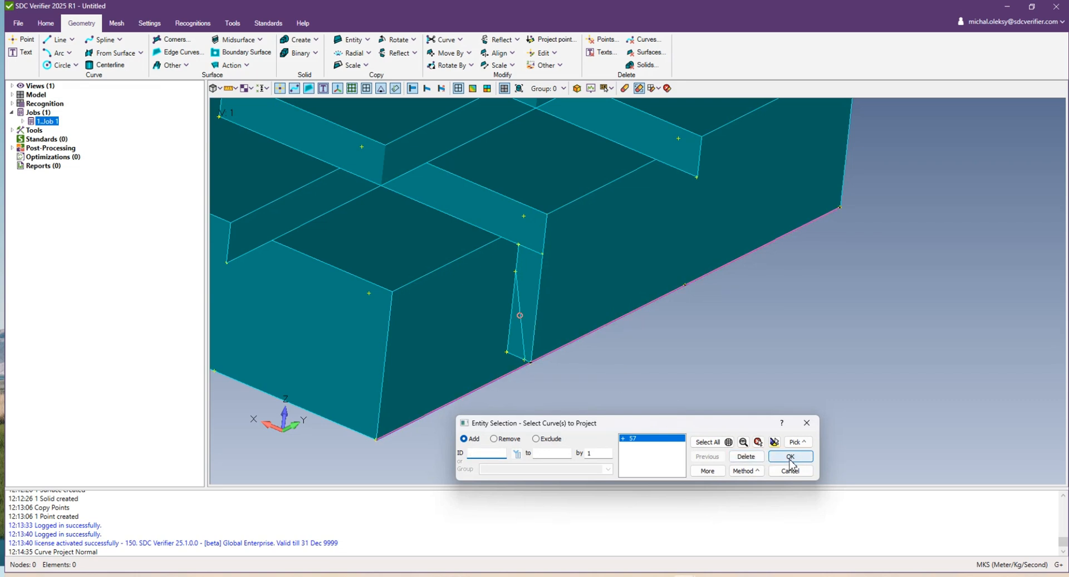
click(794, 462)
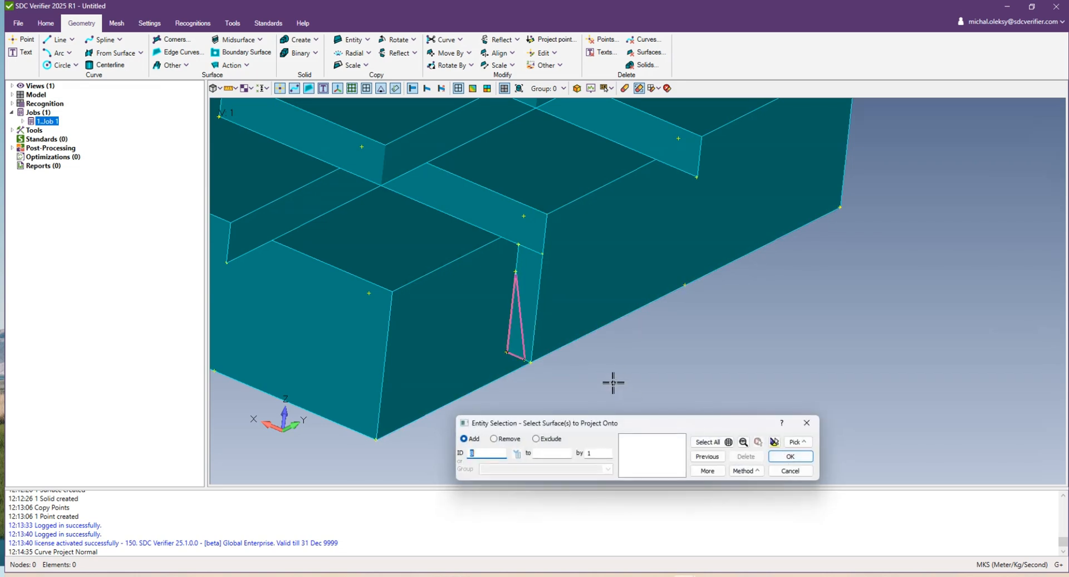
double_click(524, 334)
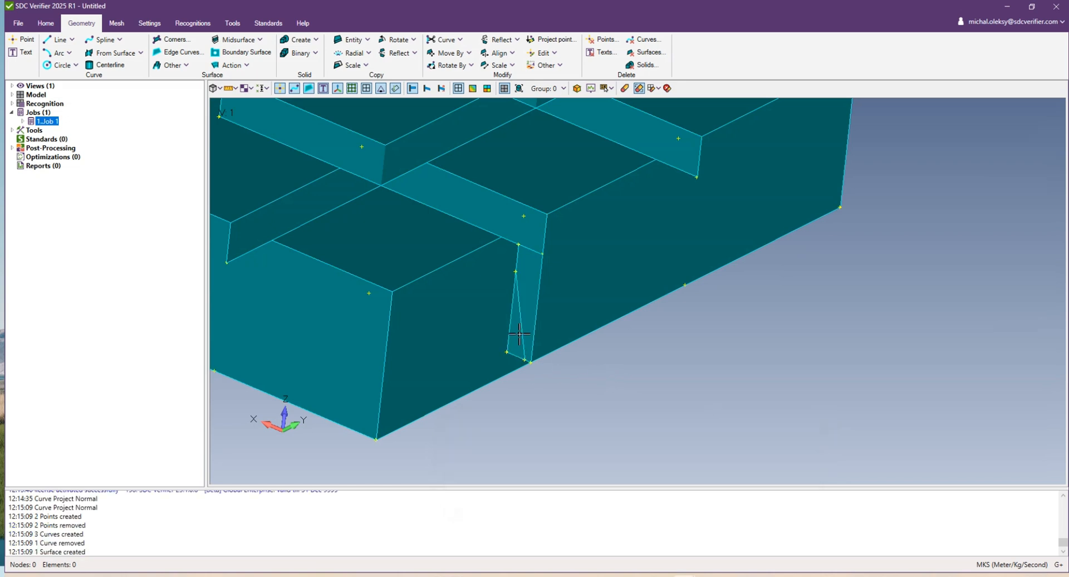
Delete the outer triangular piece of the split surface, leaving a tapered vertical stiffener
click(656, 55)
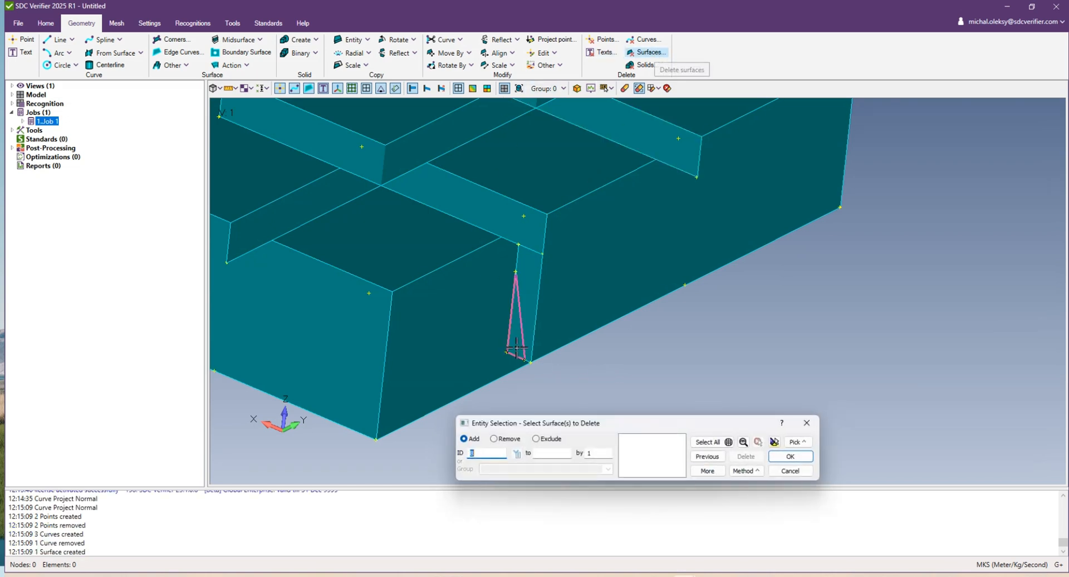
click(520, 338)
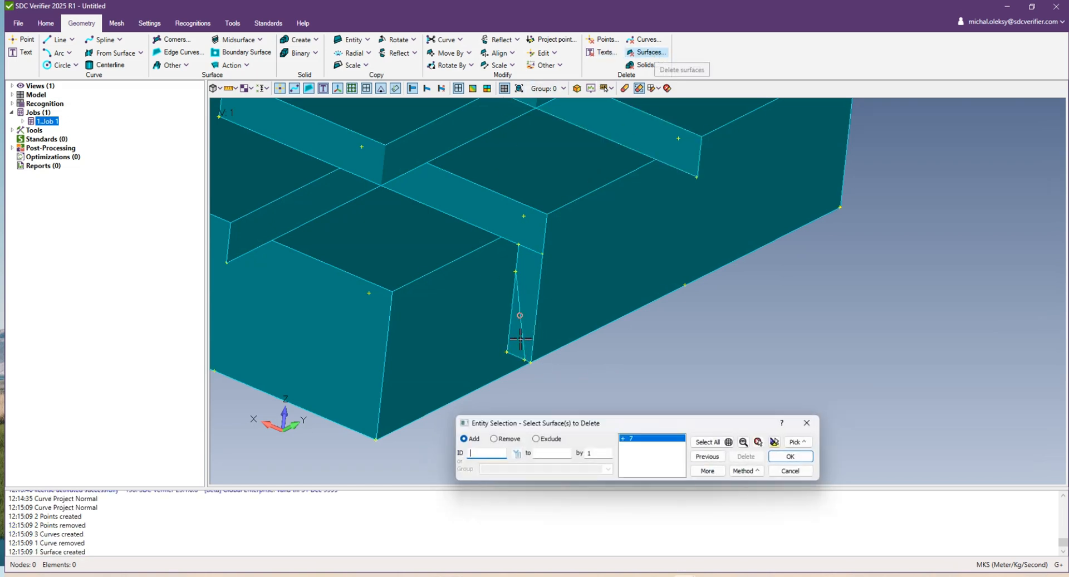
click(790, 456)
click(686, 301)
Copy the tapered stiffener surface once along a Points vector from point 63 to the lower end point of the next crosswise girder
middle_drag(673, 300, 534, 270)
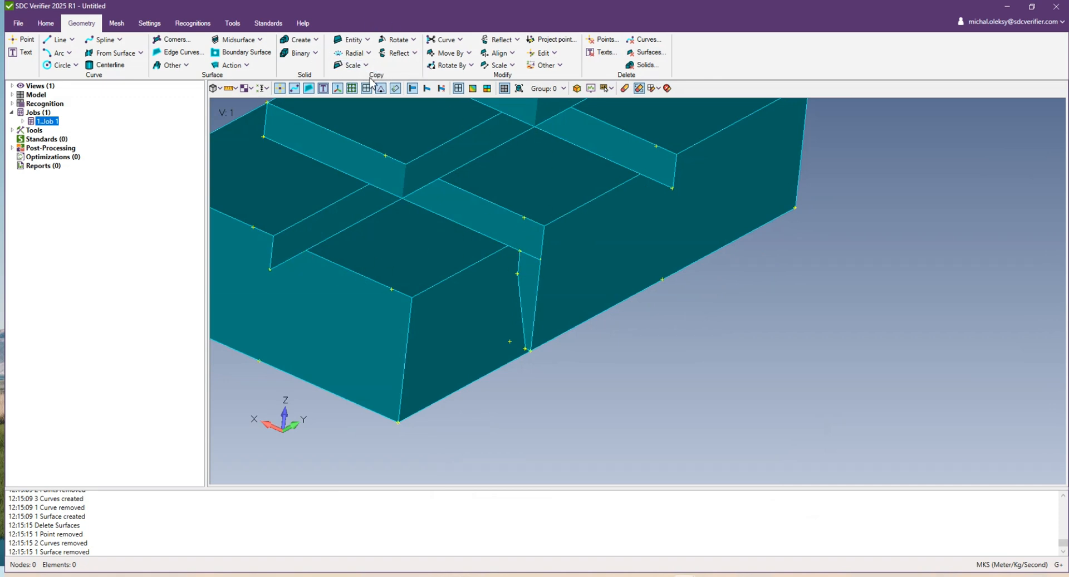
click(369, 40)
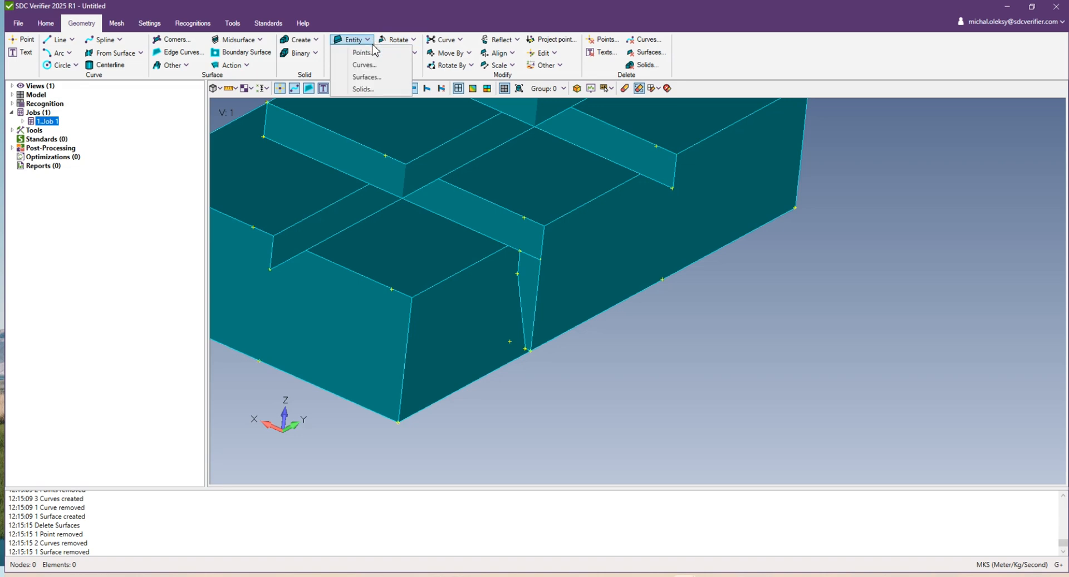
click(366, 77)
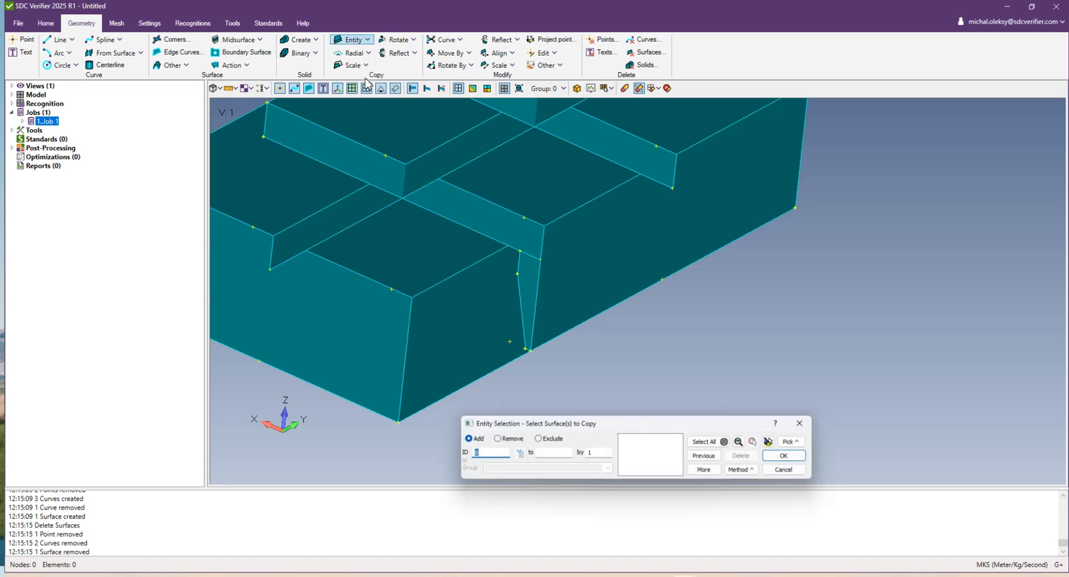
click(533, 275)
click(791, 456)
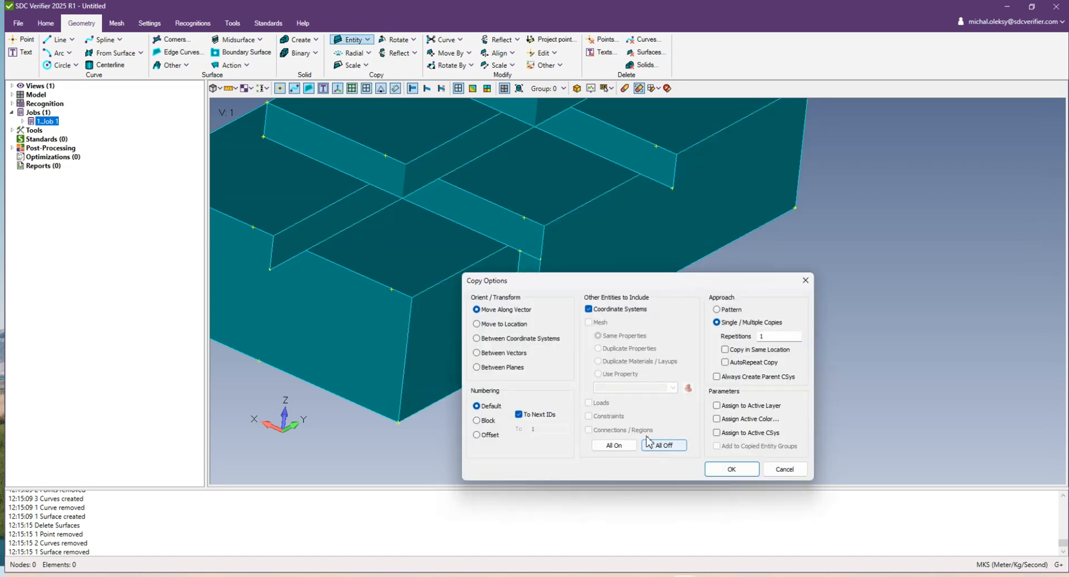
click(732, 469)
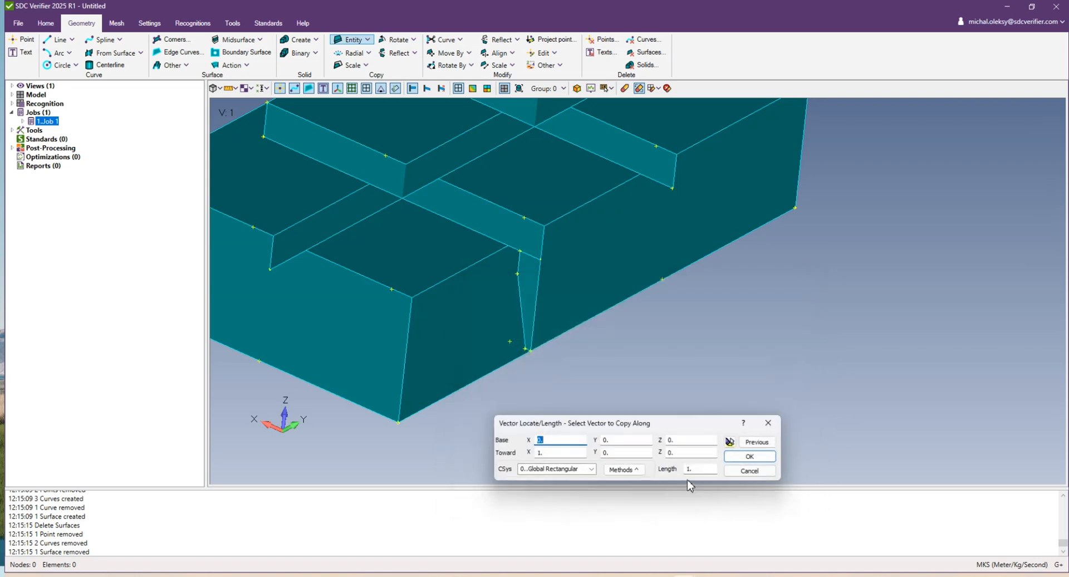
click(624, 471)
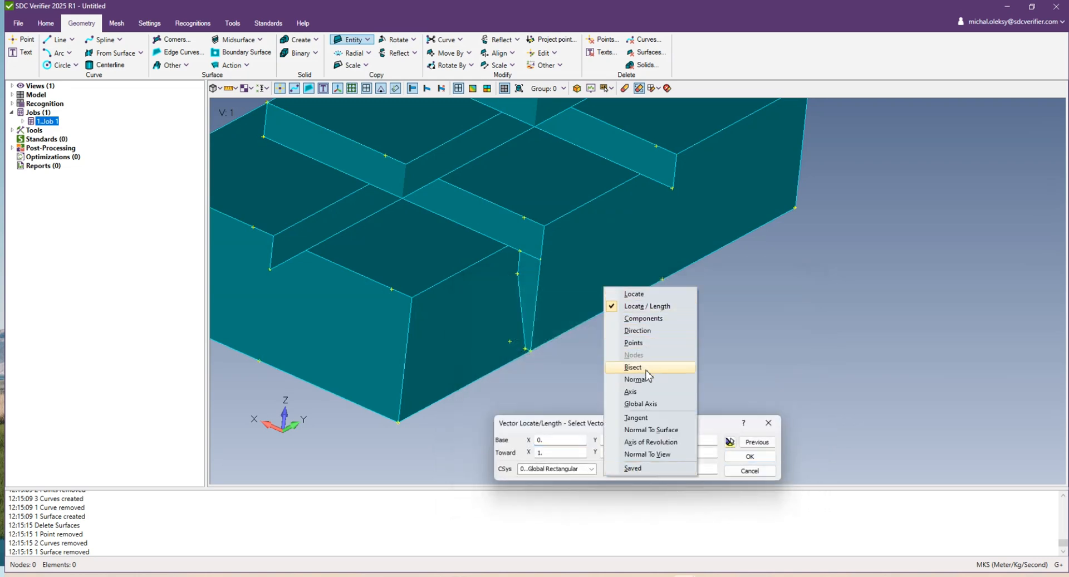
click(640, 344)
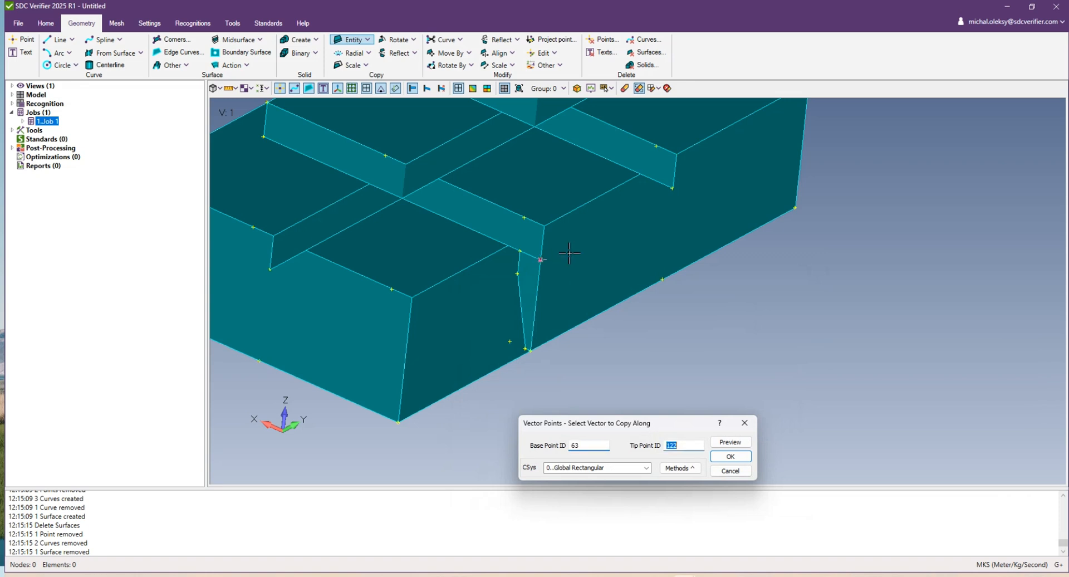
click(673, 187)
click(731, 455)
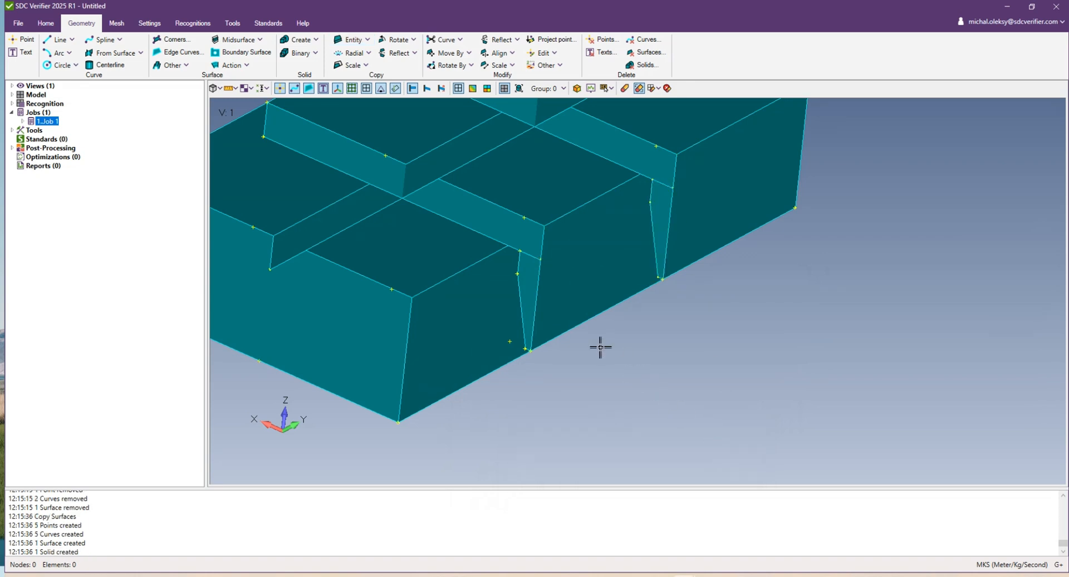
Copy tapered stiffener surface 8 once along a Points vector from point 63 to the lower end of the lengthwise girder at the end wall
right_click(575, 301)
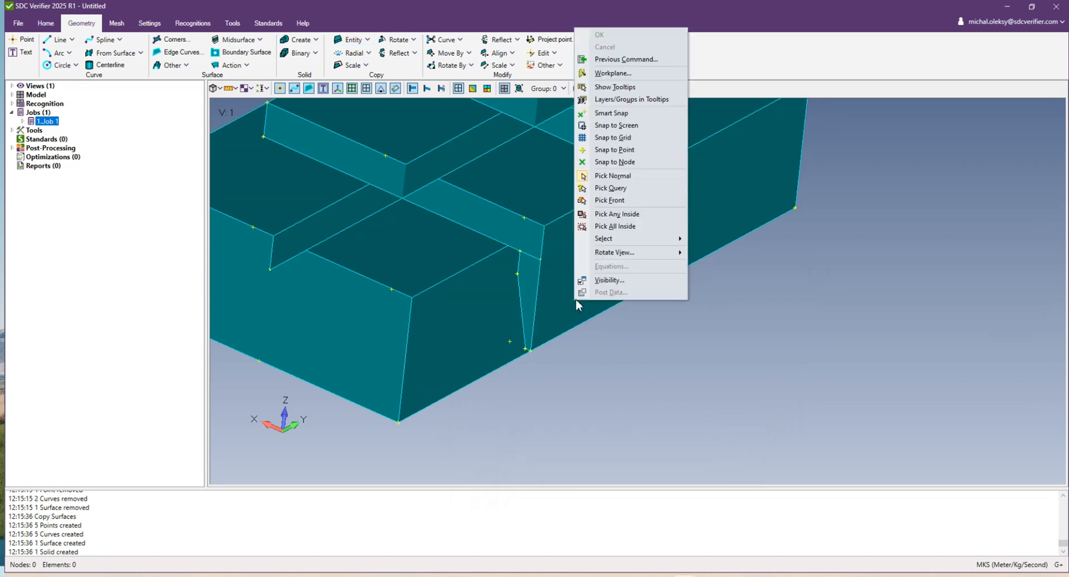
click(636, 60)
click(716, 457)
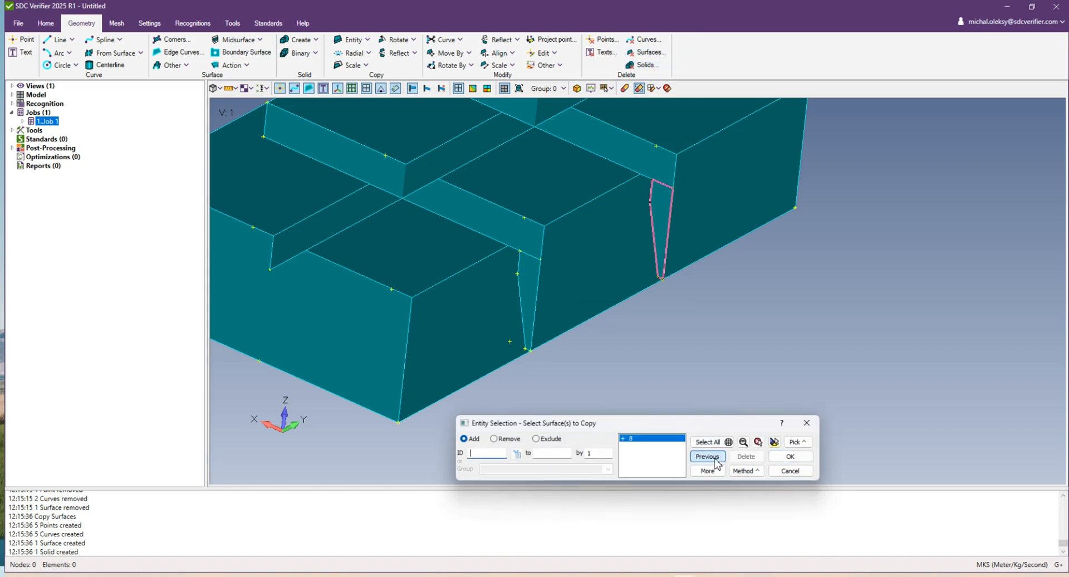
click(774, 442)
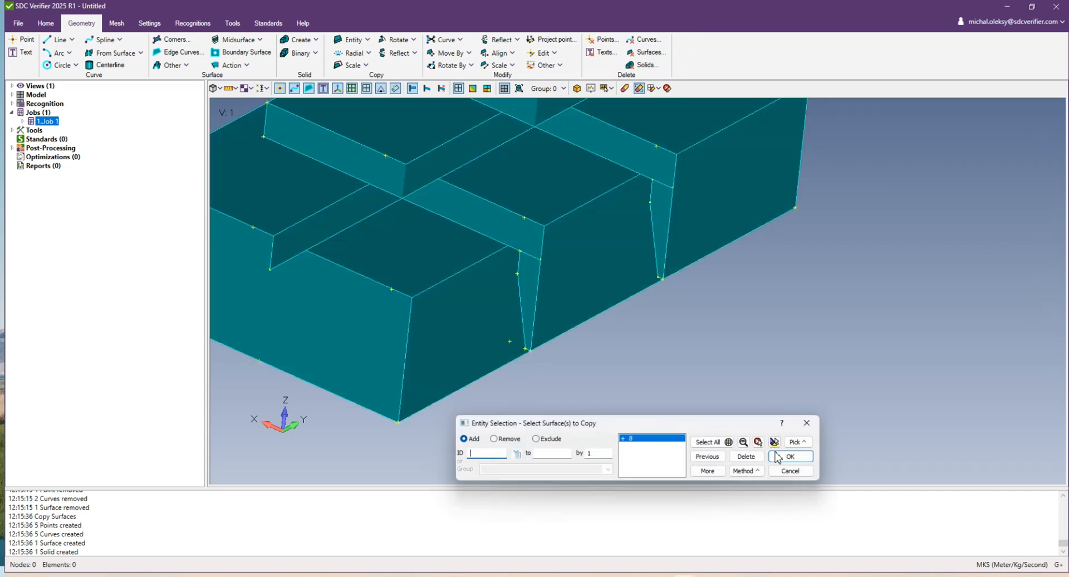
click(790, 457)
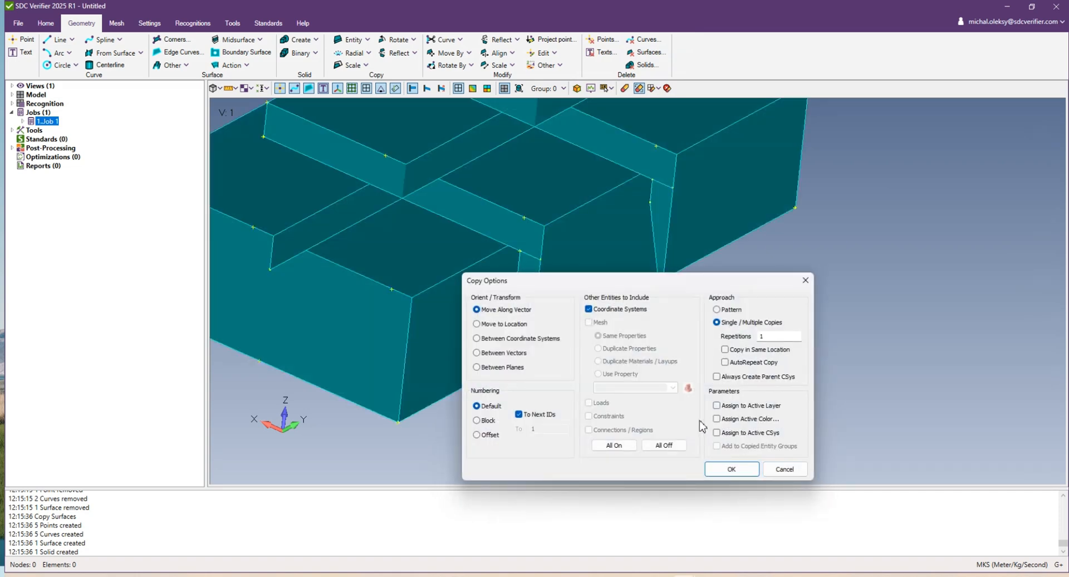
click(731, 469)
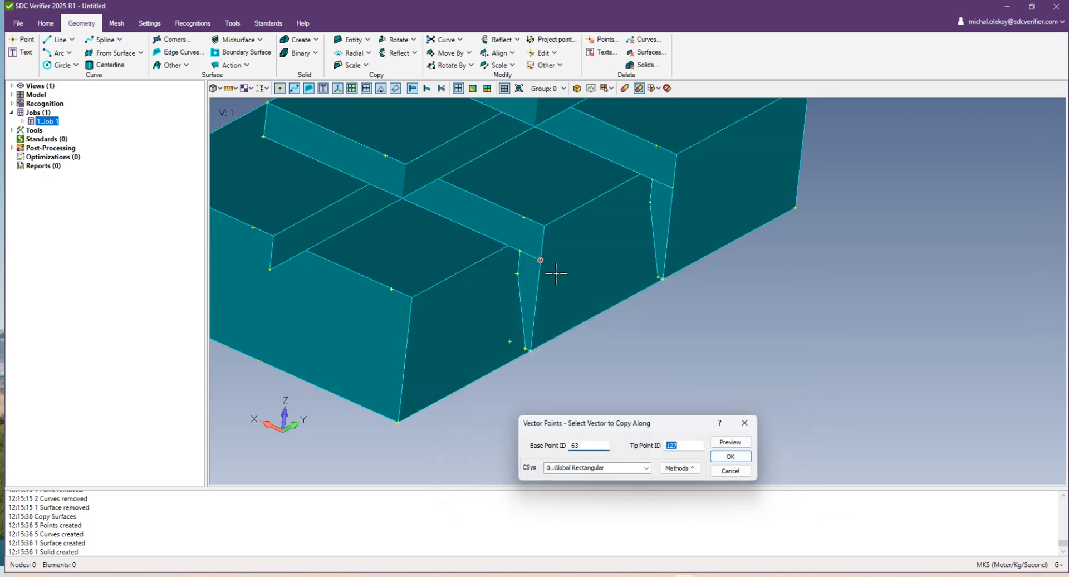
click(284, 279)
click(731, 456)
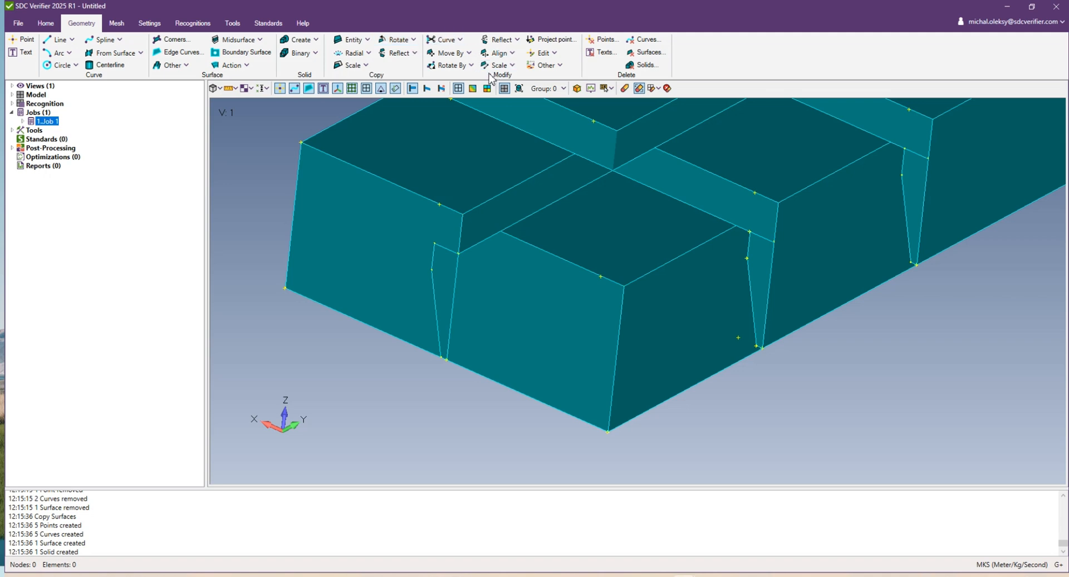
Rotate the copied stiffener, surface 10, by 90 degrees around an axis from point 2 up to the lengthwise girder's lower end
click(470, 65)
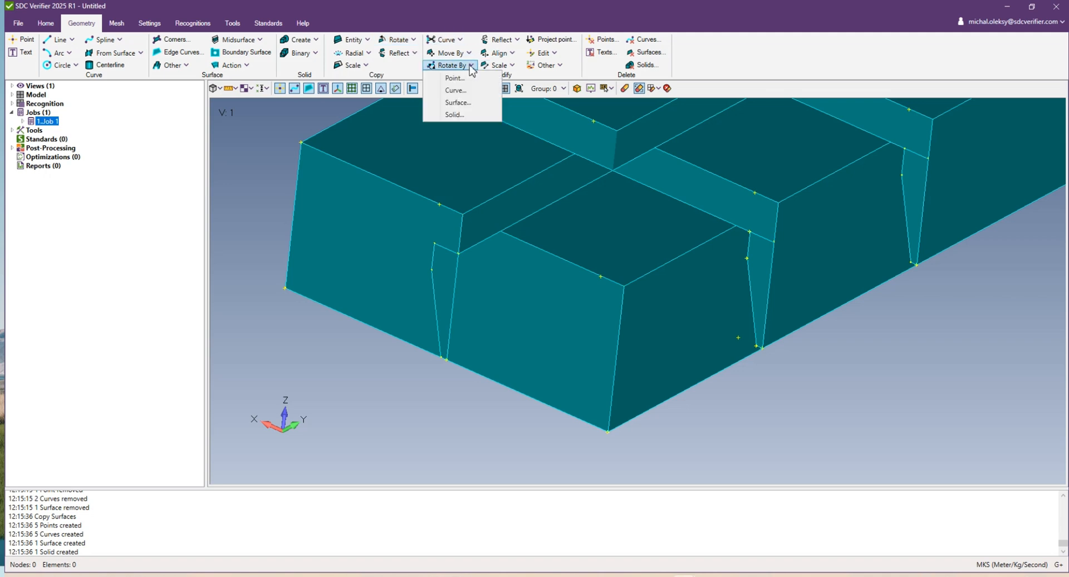
click(465, 103)
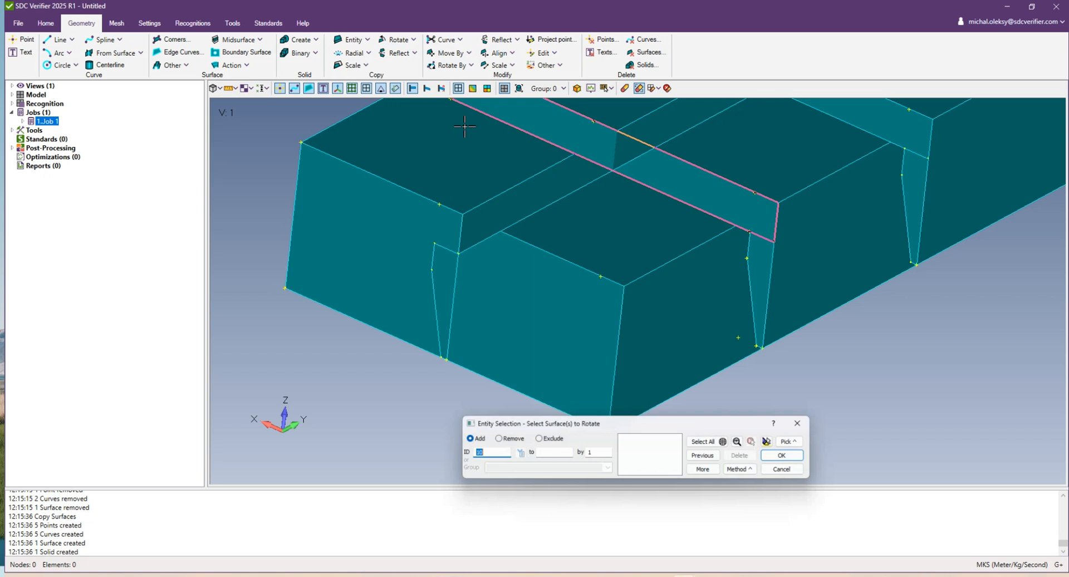
click(450, 276)
click(449, 282)
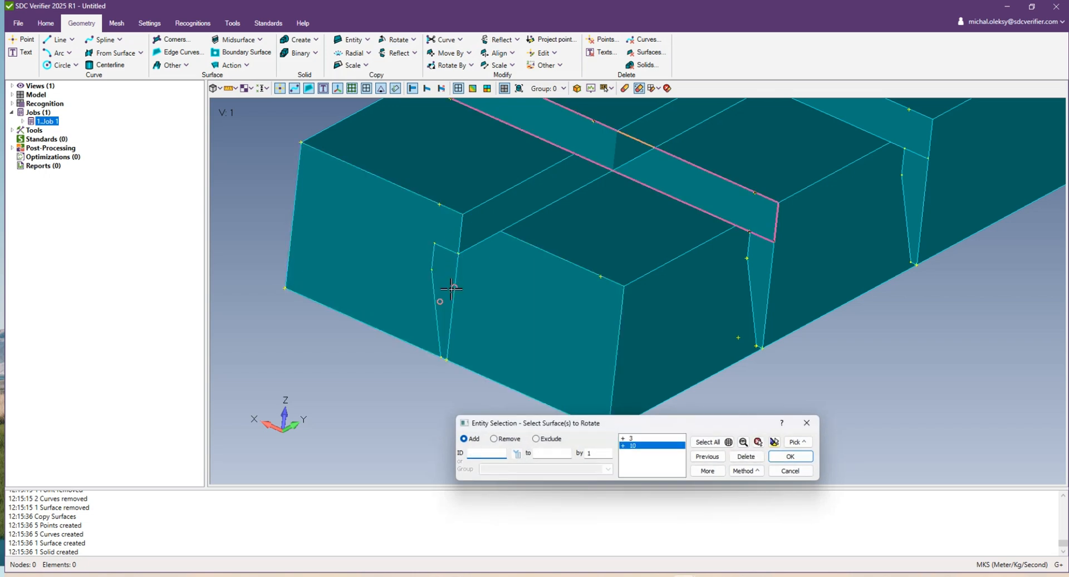
click(634, 437)
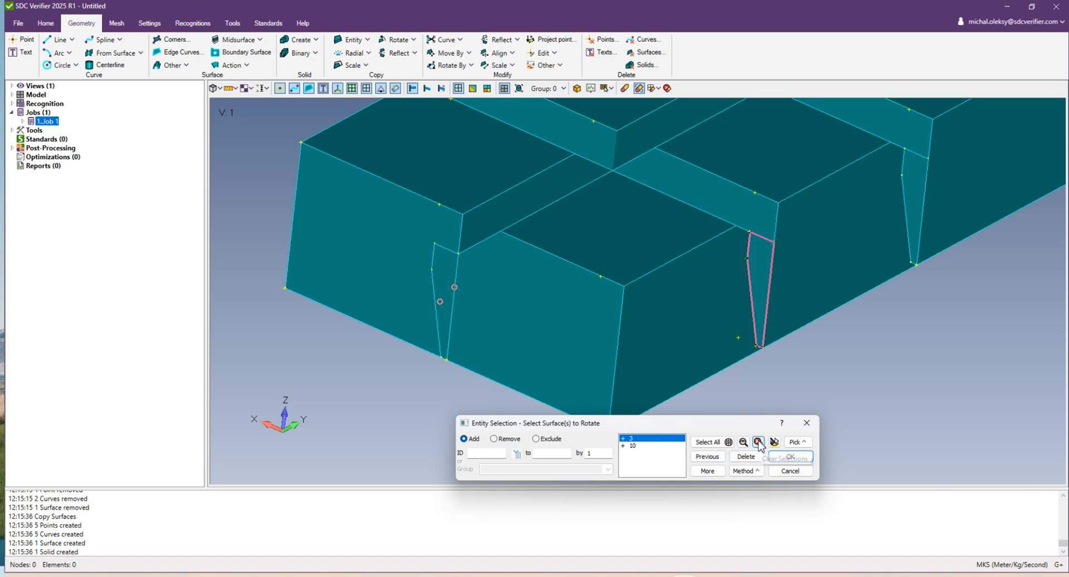
click(734, 457)
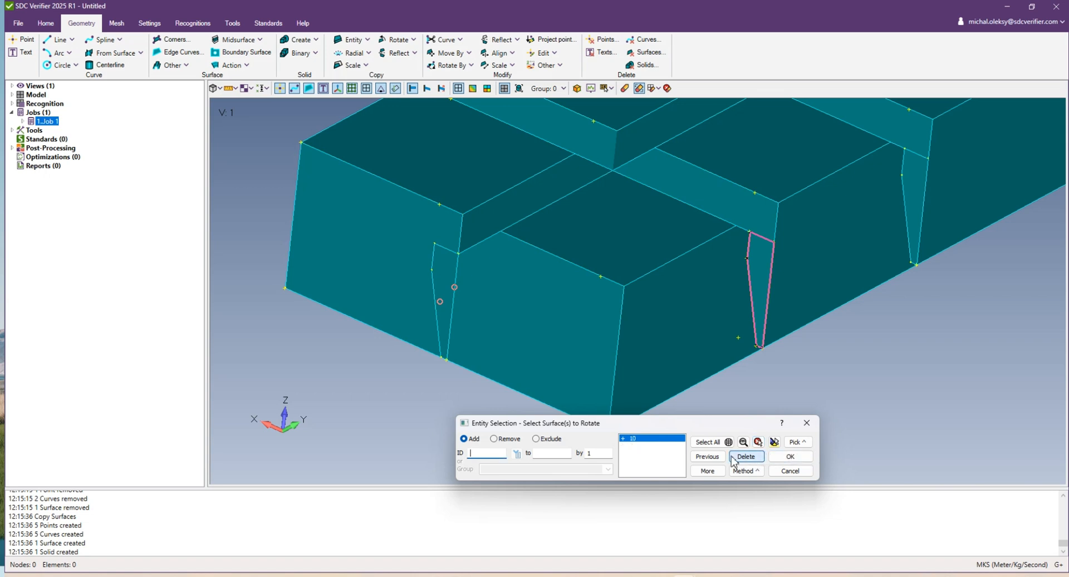
click(775, 441)
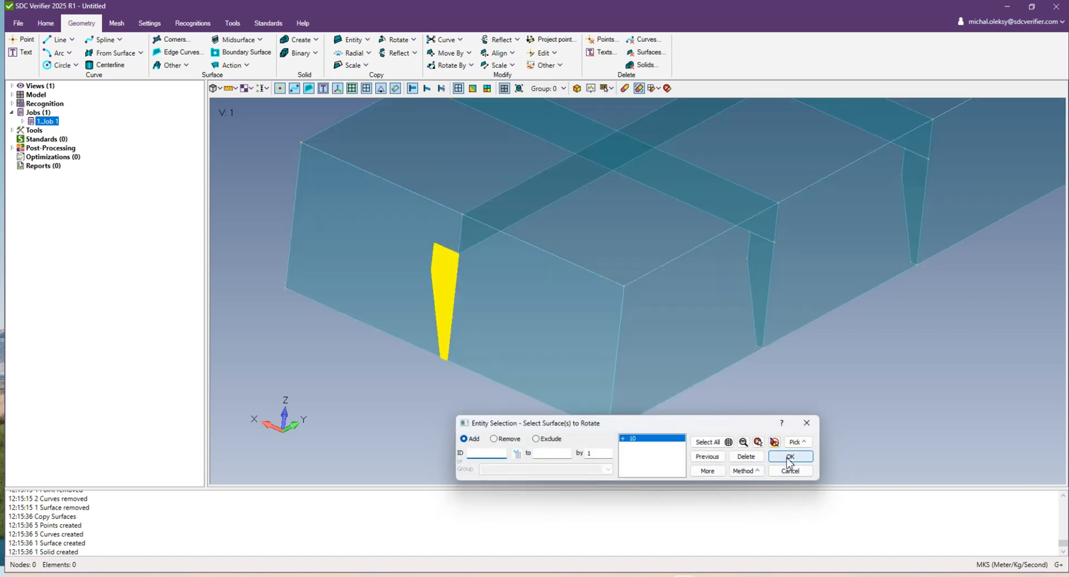
click(791, 456)
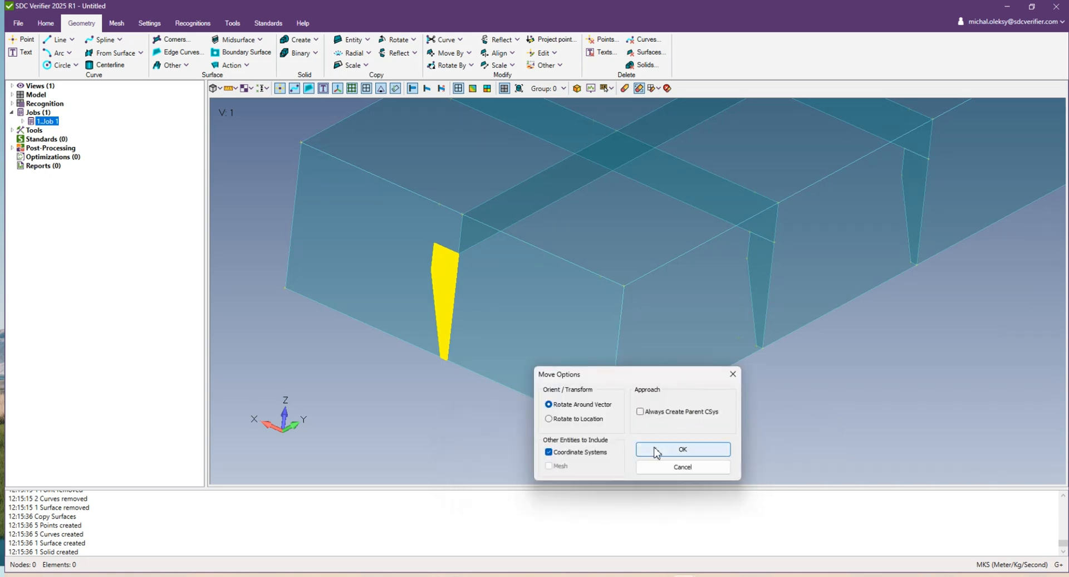
click(683, 448)
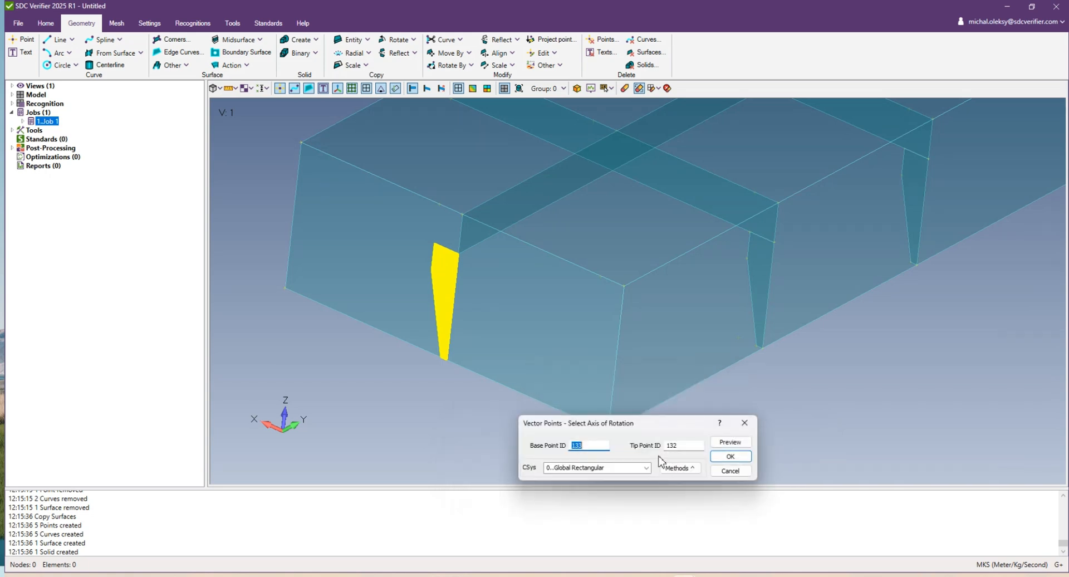
click(462, 371)
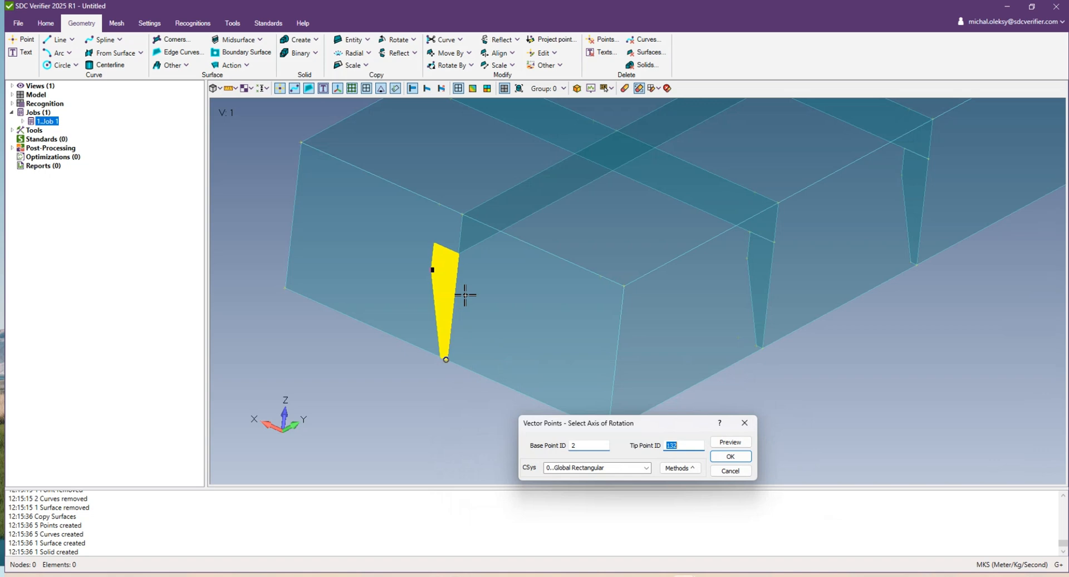
click(473, 256)
click(731, 457)
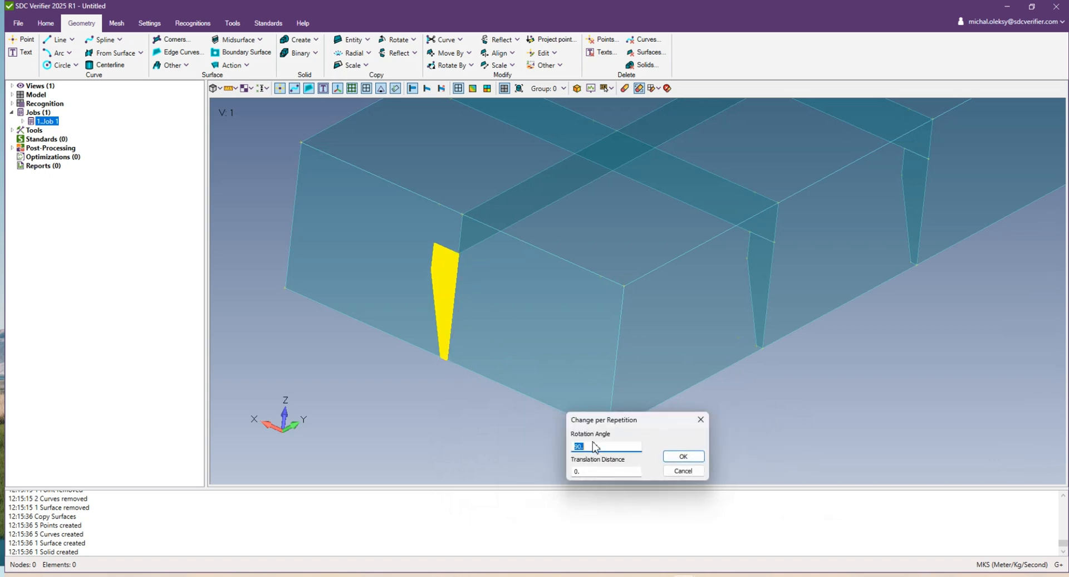
click(683, 456)
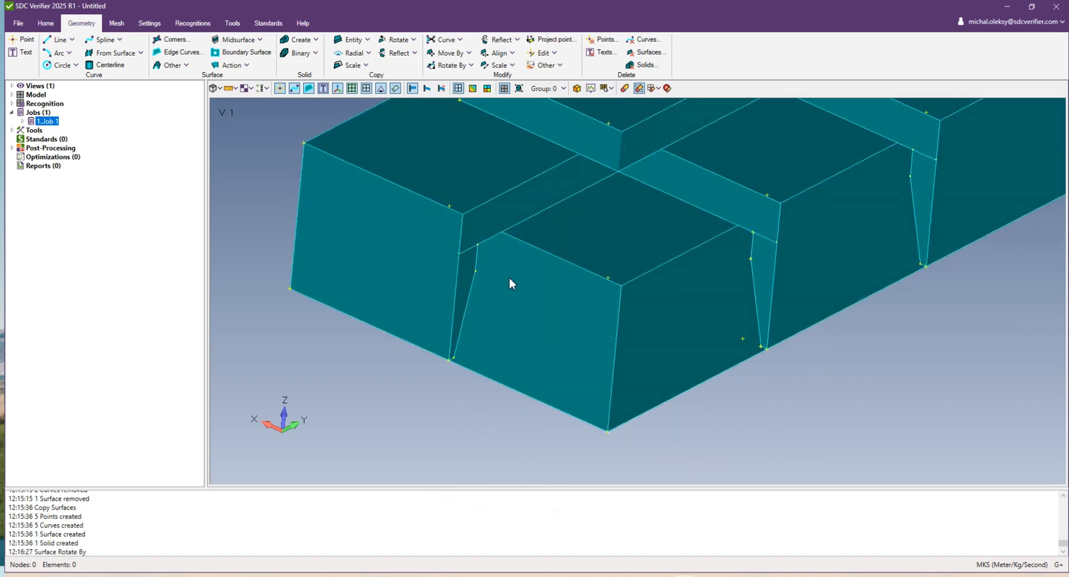
Examine the whole box structure from above and underneath, checking the girders and tapered stiffeners
scroll(516, 282, down, 5)
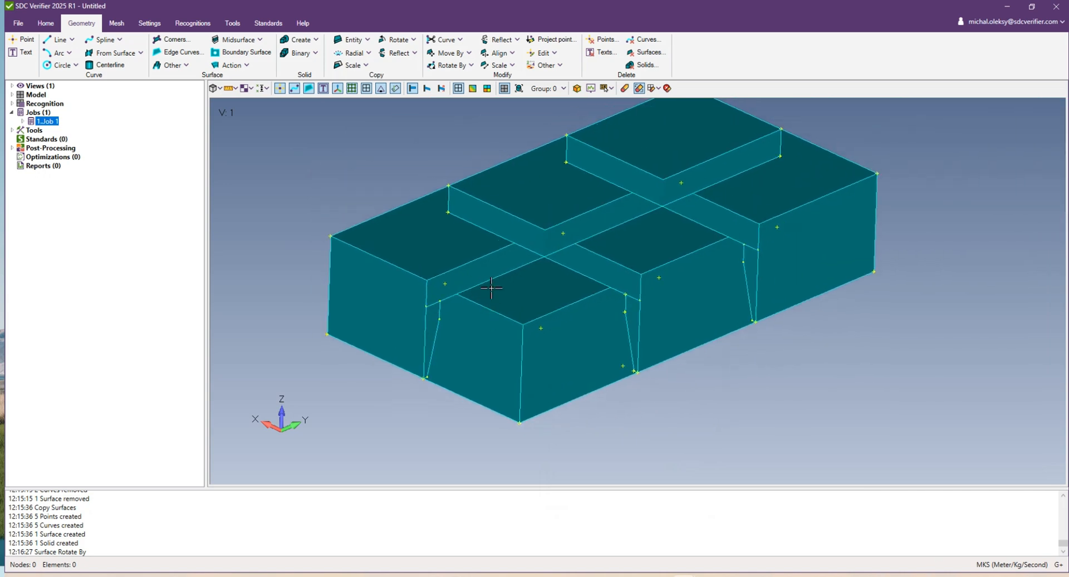
middle_drag(516, 299, 516, 292)
ctrl+middle_drag(624, 276, 554, 284)
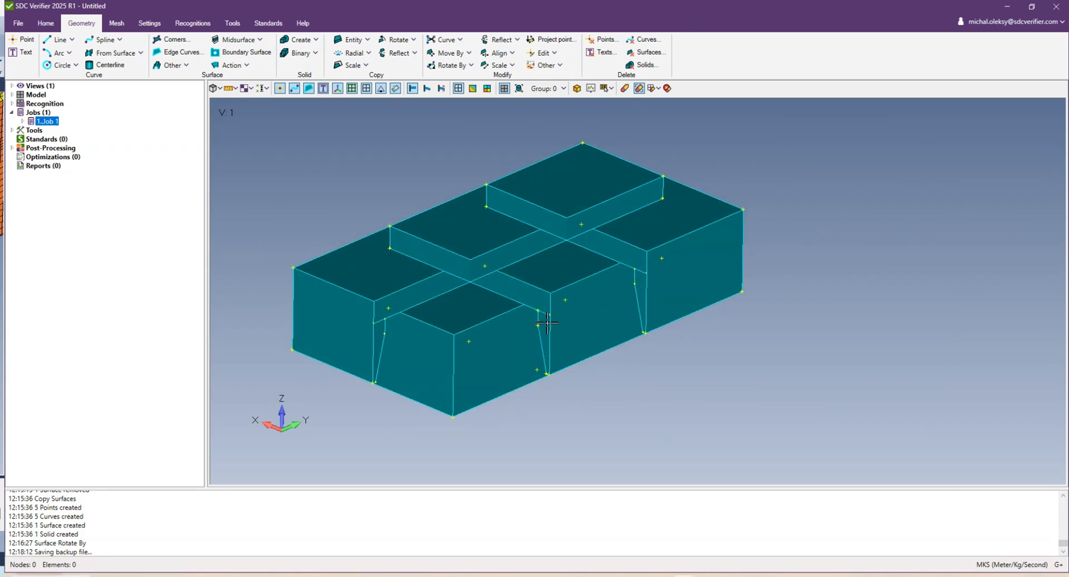
middle_drag(581, 277, 589, 377)
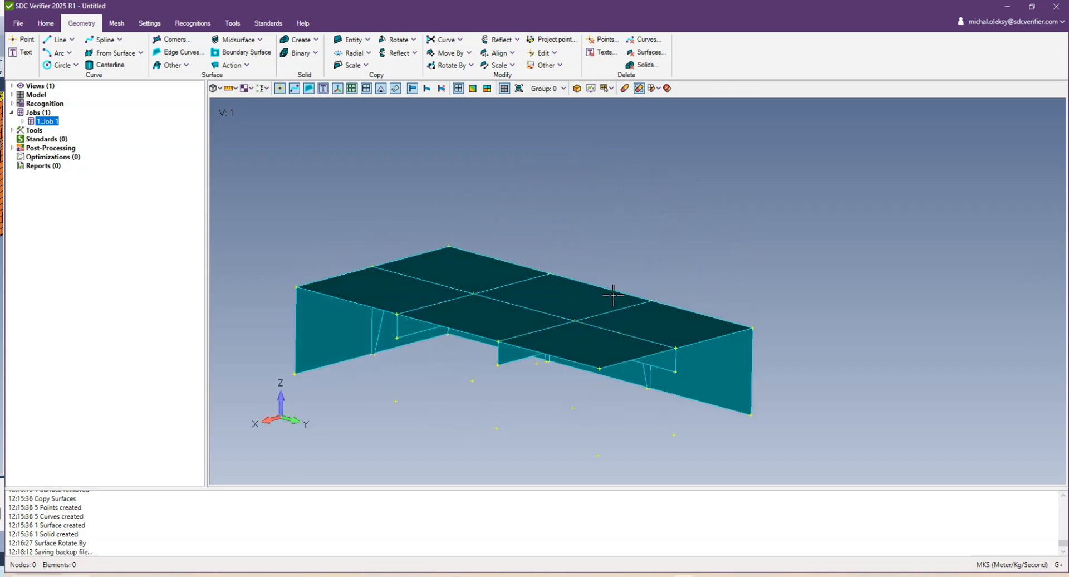
middle_drag(612, 295, 580, 223)
scroll(556, 265, up, 5)
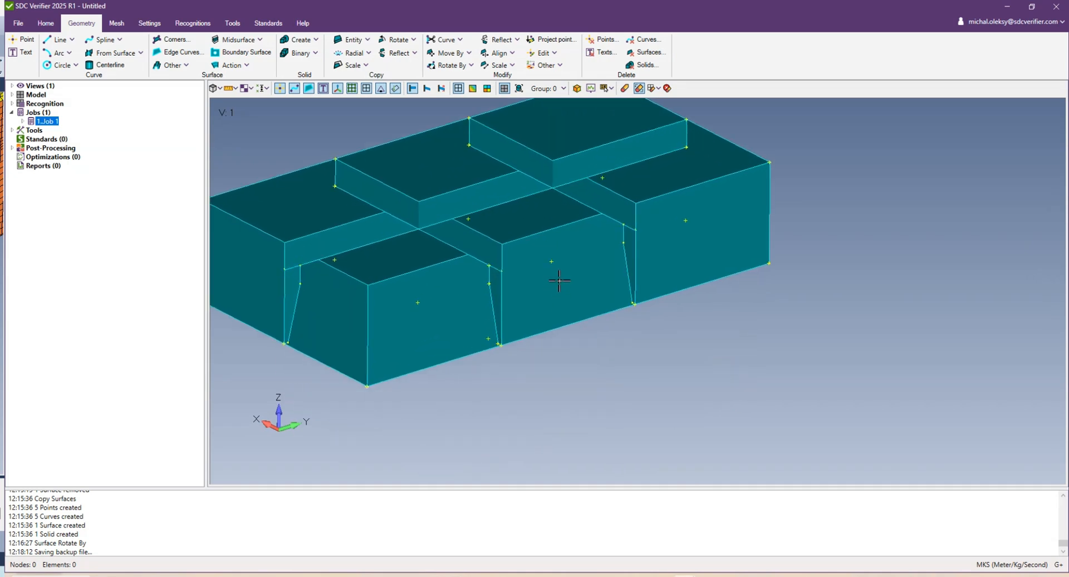
scroll(554, 278, up, 5)
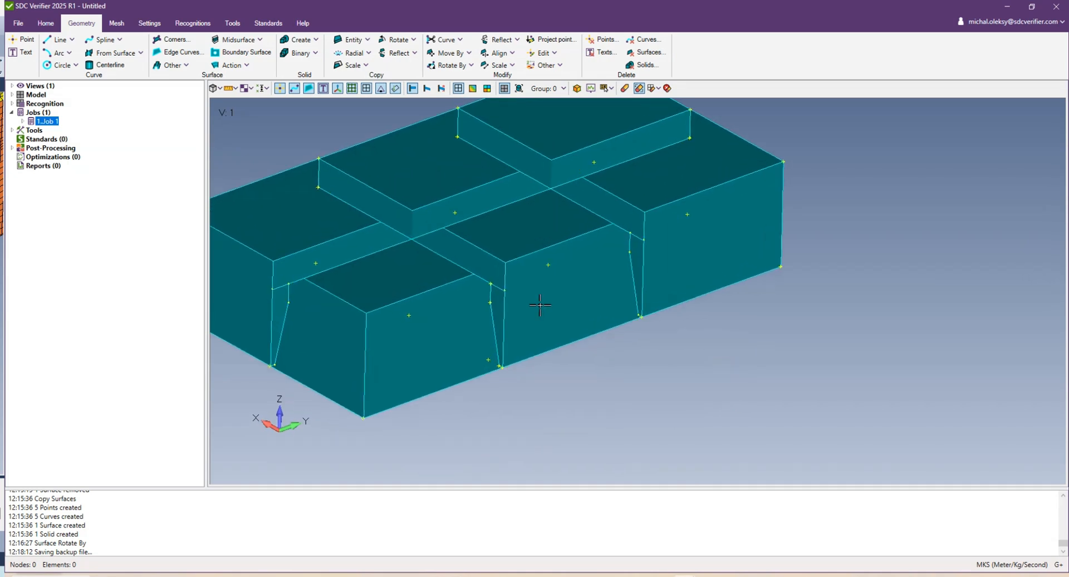
middle_drag(514, 285, 512, 293)
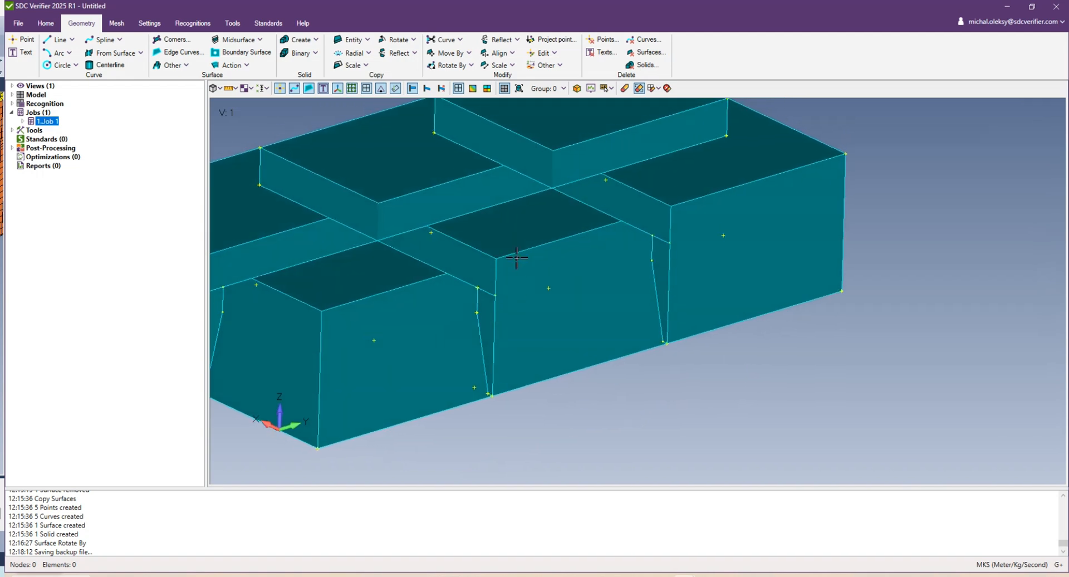
Copy the top corner point of the first crosswise girder's end once along a Locate/Length vector from point 16 toward point 18
click(367, 40)
click(350, 53)
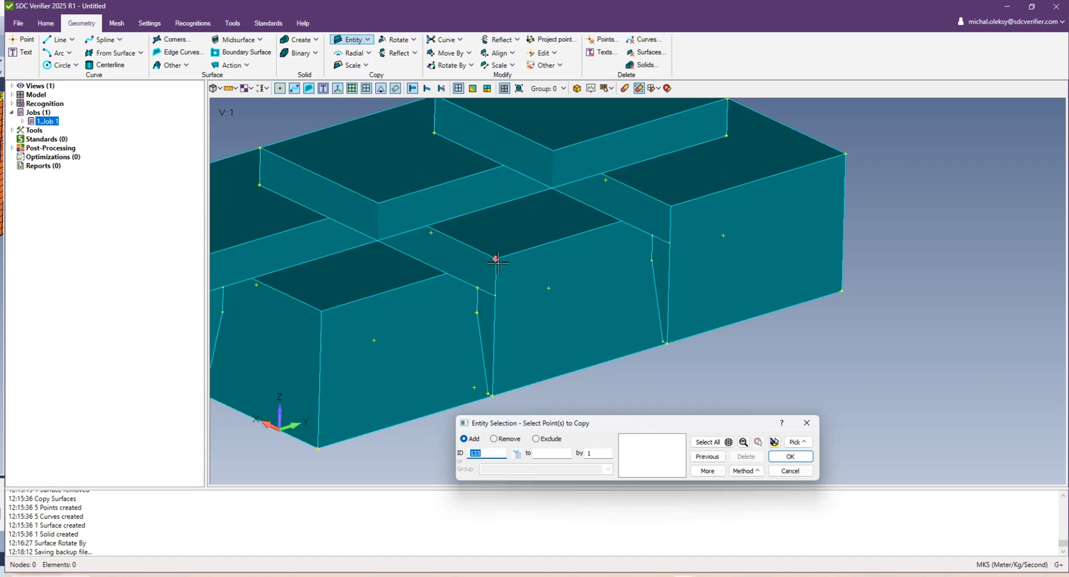
click(496, 259)
key(Return)
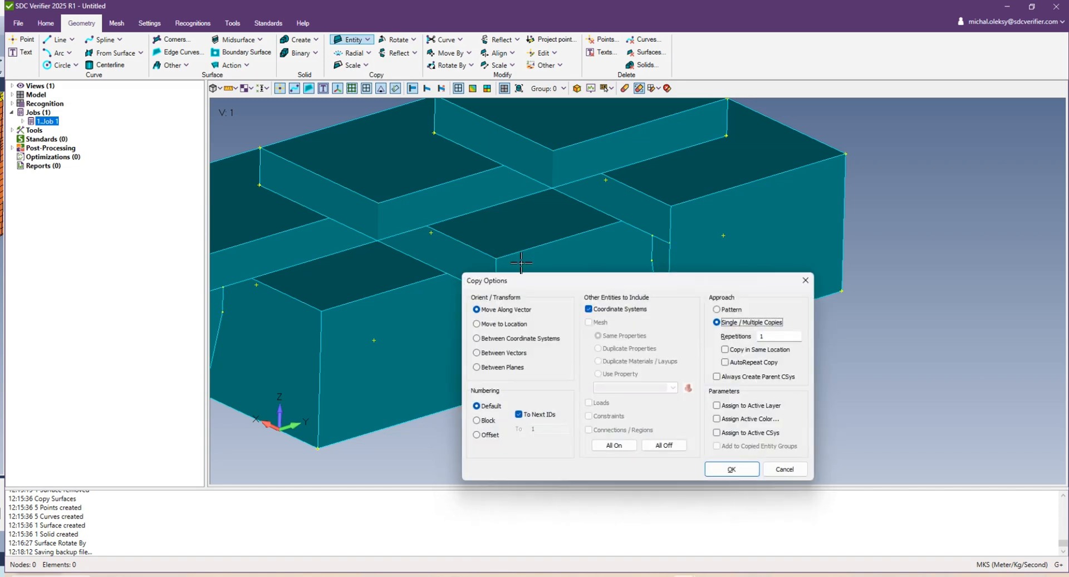
click(731, 467)
click(675, 470)
click(703, 305)
click(675, 209)
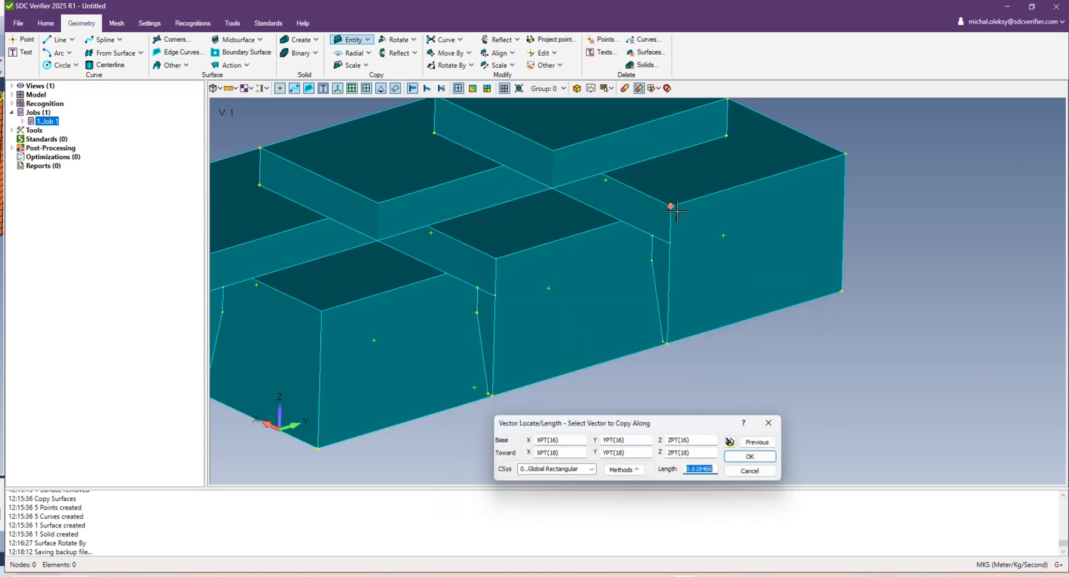
key(Return)
Copy the new point on the top plate's edge inward along a Locate/Length vector from point 16 toward point 23
right_click(547, 254)
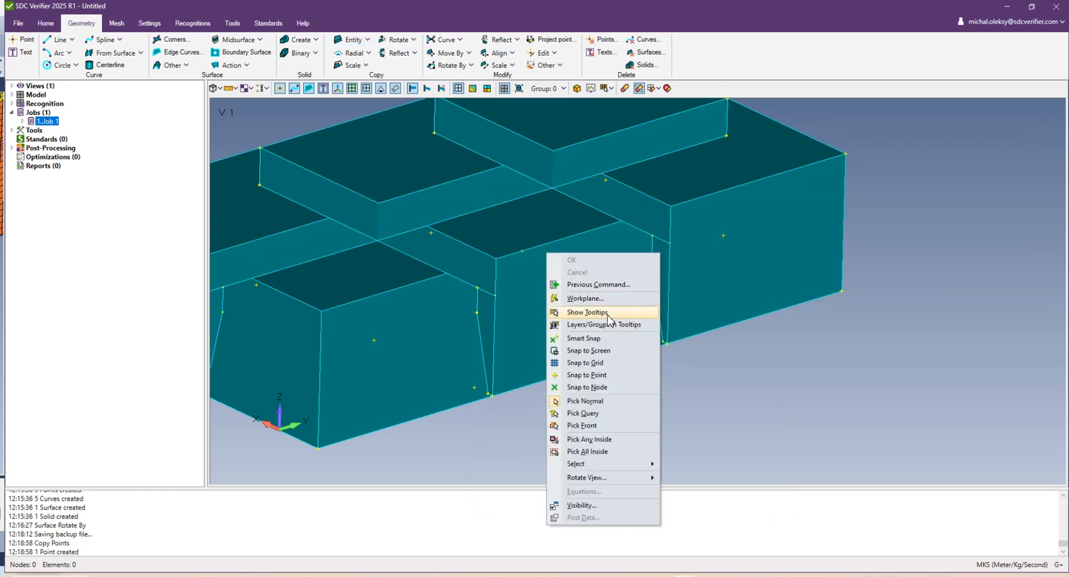
click(591, 283)
key(Return)
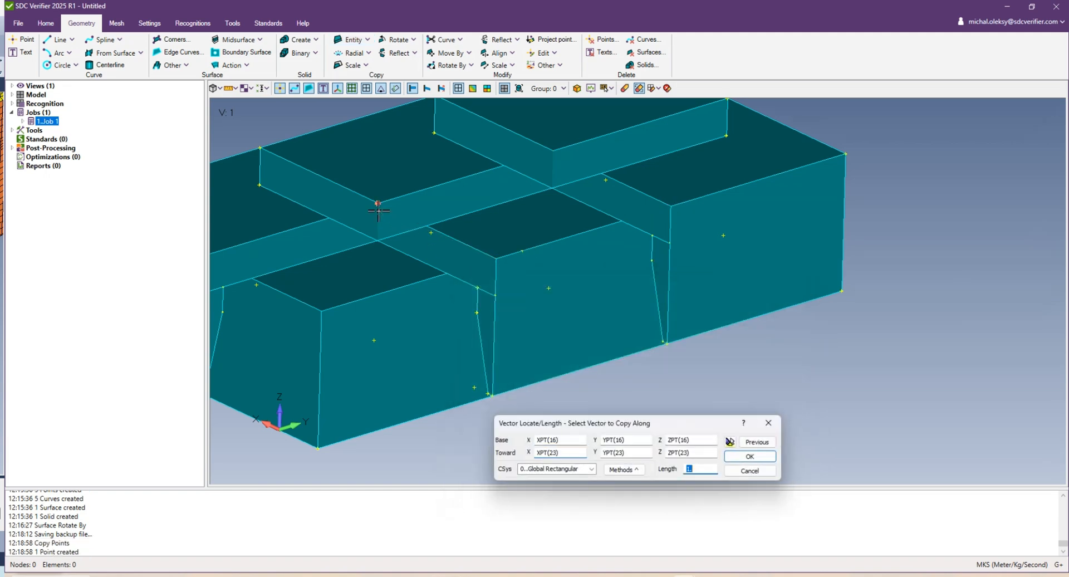
key(Return)
Copy both new top plate points once straight downward along a Locate/Length vector based at point 17
right_click(549, 243)
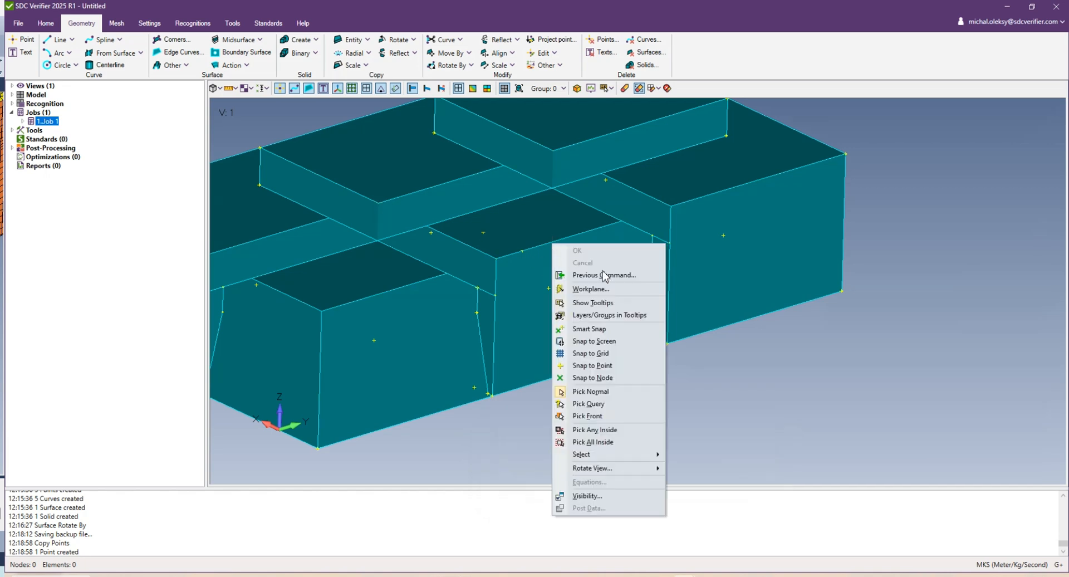
click(592, 275)
click(483, 233)
click(521, 255)
key(Return)
key(Return)
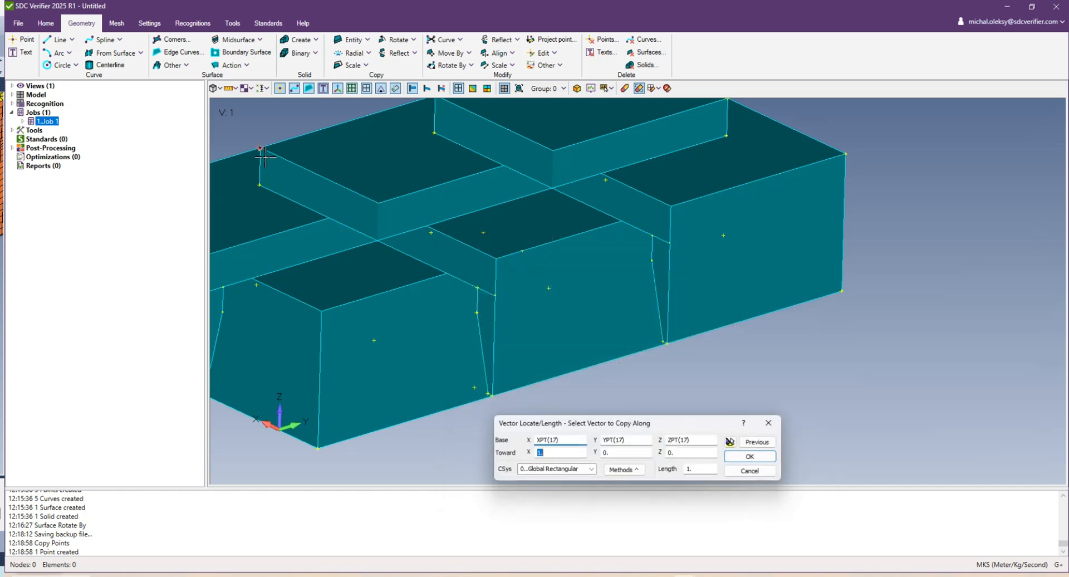
key(Return)
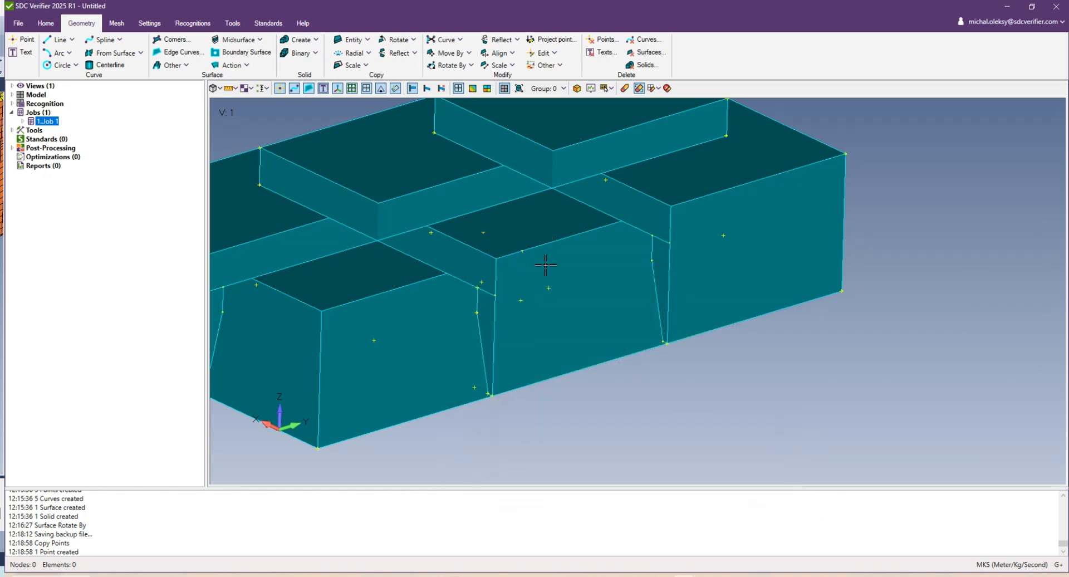
Copy the inner top plate point once along a Locate/Length vector from point 136 toward point 134
right_click(528, 265)
click(585, 284)
click(484, 233)
key(Return)
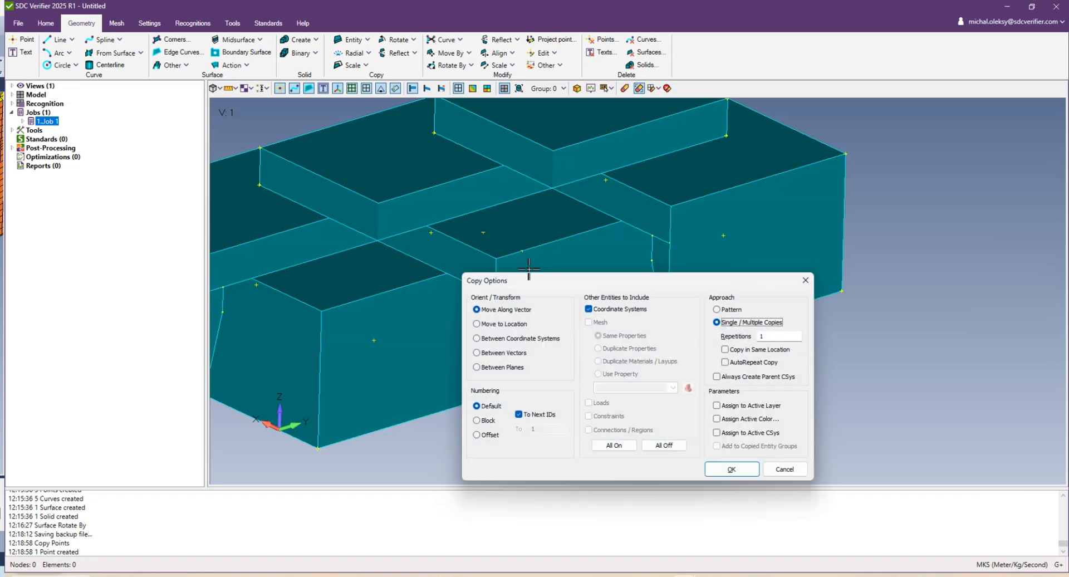
key(Return)
click(522, 250)
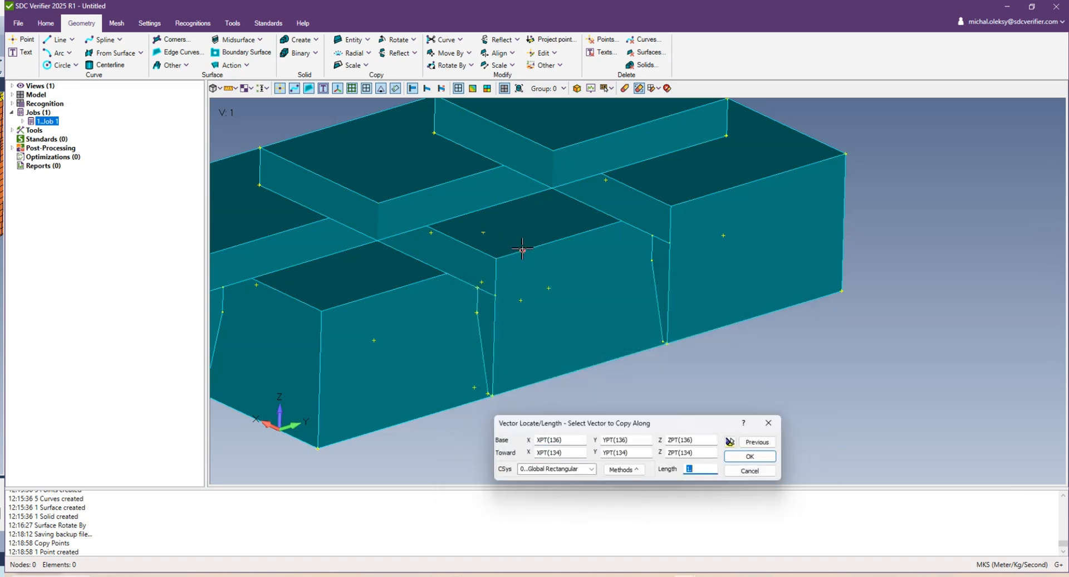
key(Return)
Create a corner surface through the four copied points to form a small vertical bracket plate at the top plate's edge
mouse_move(530, 239)
middle_down()
mouse_move(513, 286)
mouse_move(519, 240)
mouse_move(529, 258)
middle_up()
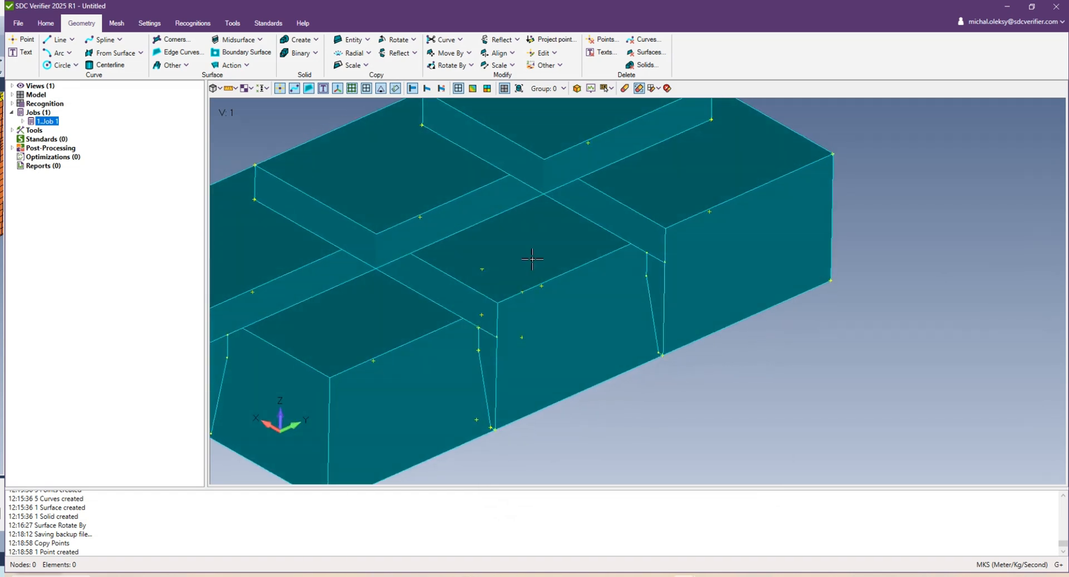
click(168, 43)
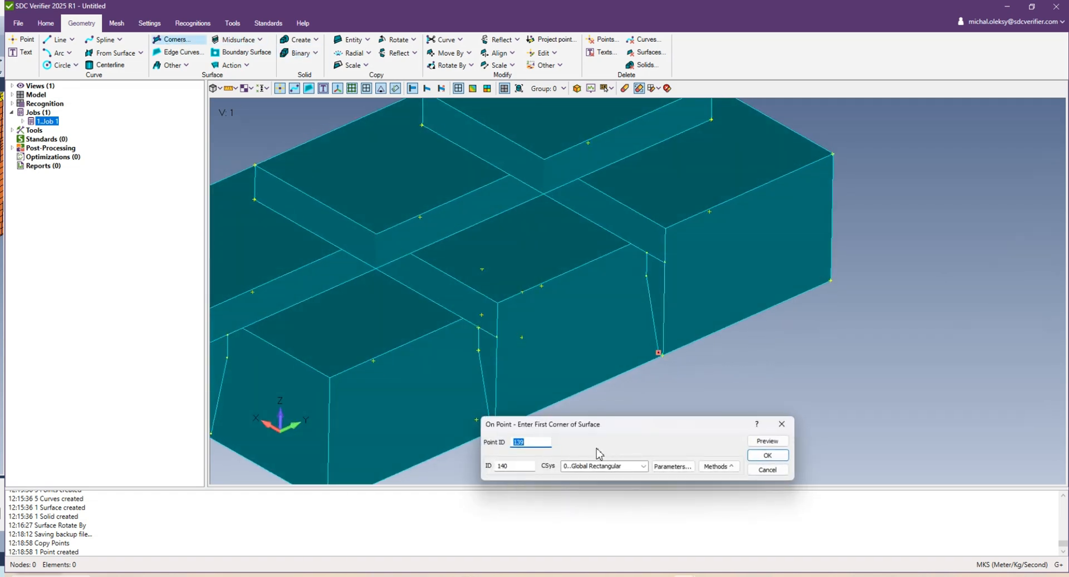
click(522, 292)
middle_drag(500, 329, 482, 248)
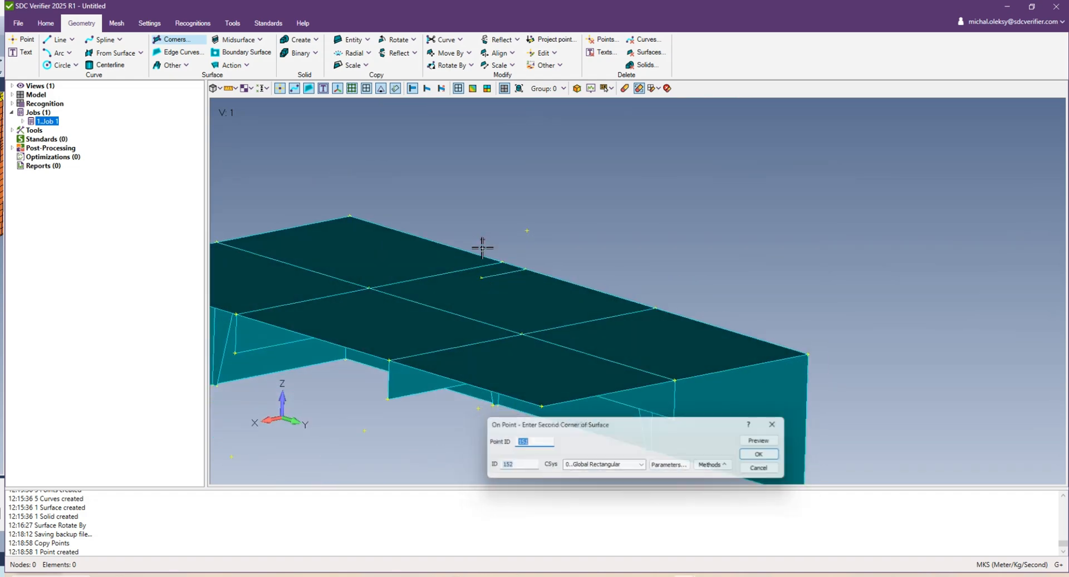
click(526, 260)
scroll(508, 281, up, 4)
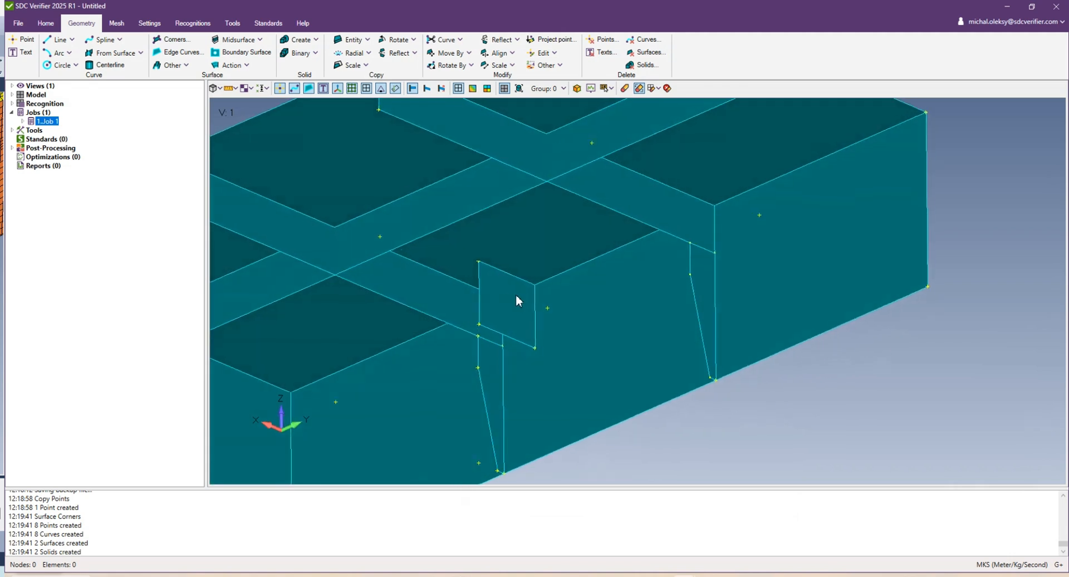
Copy the bracket plate's inner top corner point once downward along a Locate/Length vector from point 135 toward point 137
click(366, 41)
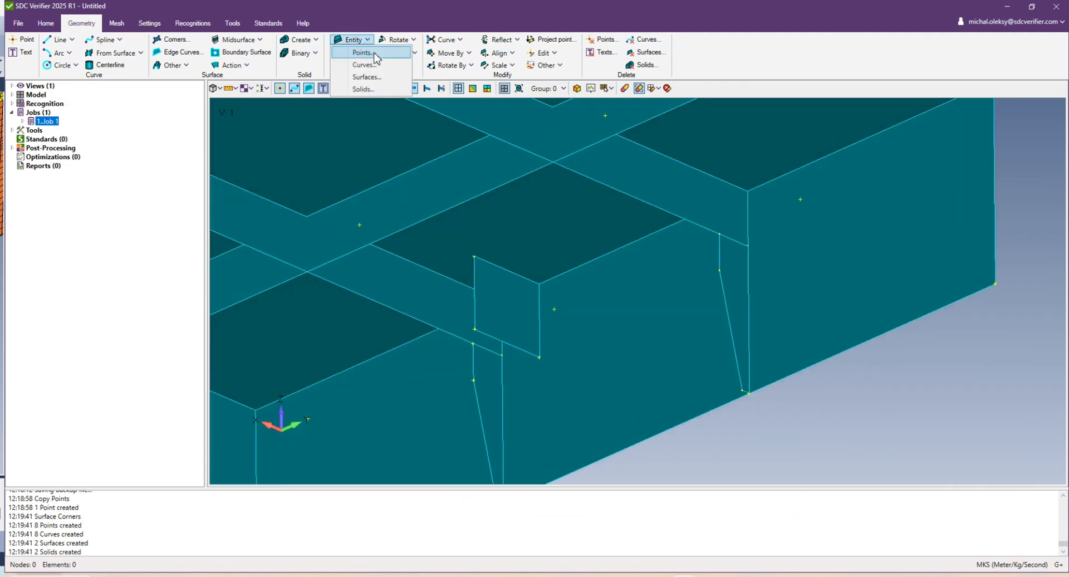
click(368, 52)
click(476, 261)
key(Return)
click(476, 261)
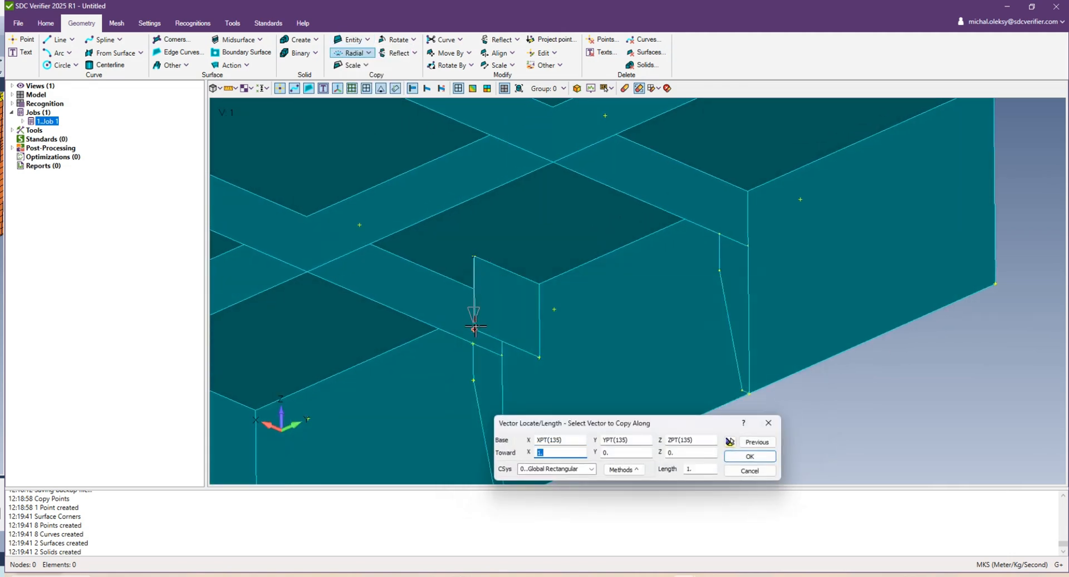
click(475, 328)
text(0.1)
key(Return)
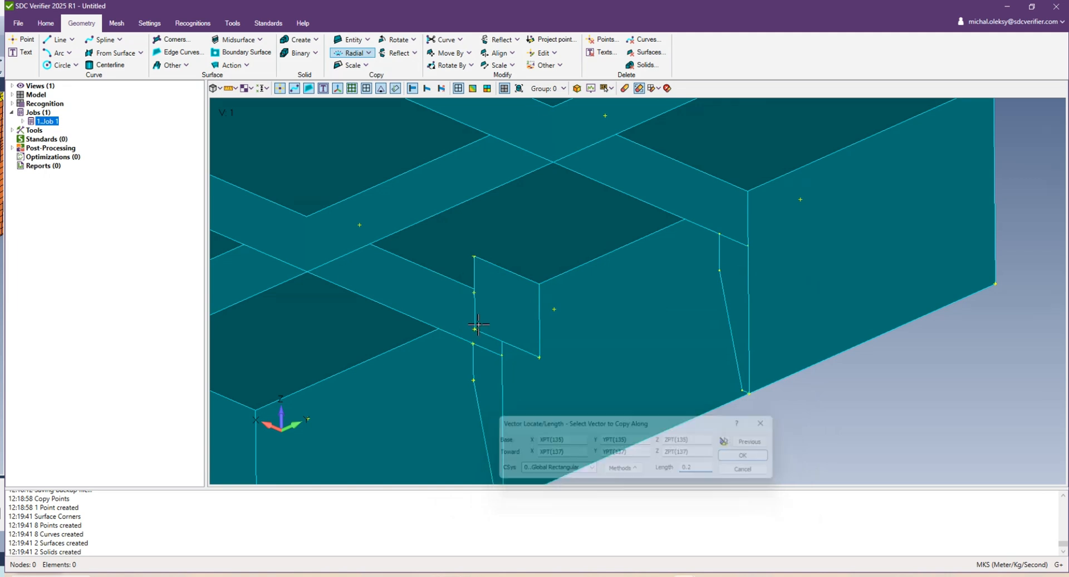
Copy the bracket plate's outer bottom corner point inward along its lower edge by 0.05, using a Locate/Length vector
right_click(522, 315)
click(614, 73)
click(502, 357)
key(Return)
key(Return)
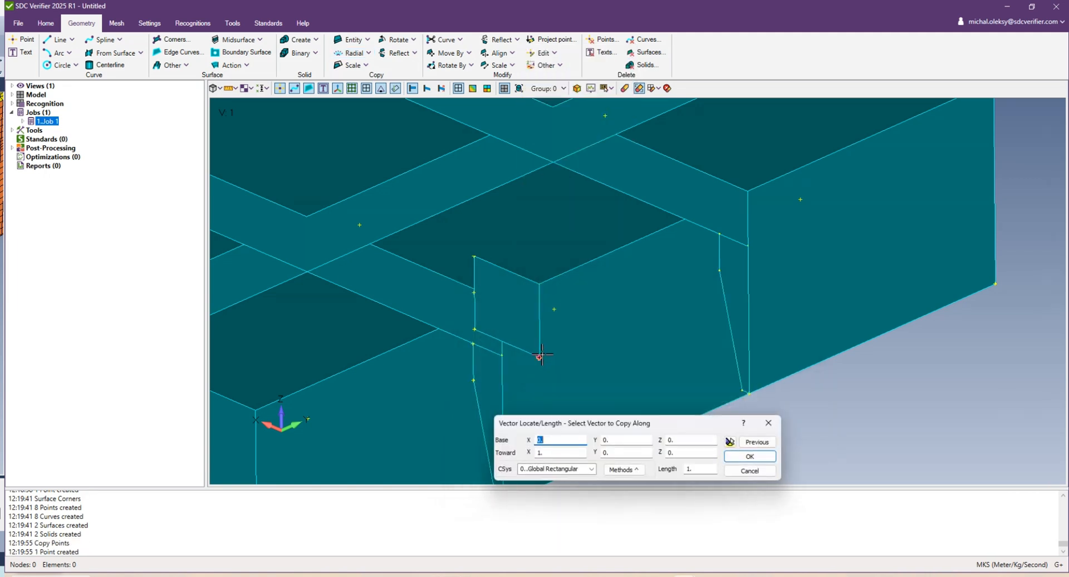
text(0.02)
key(Return)
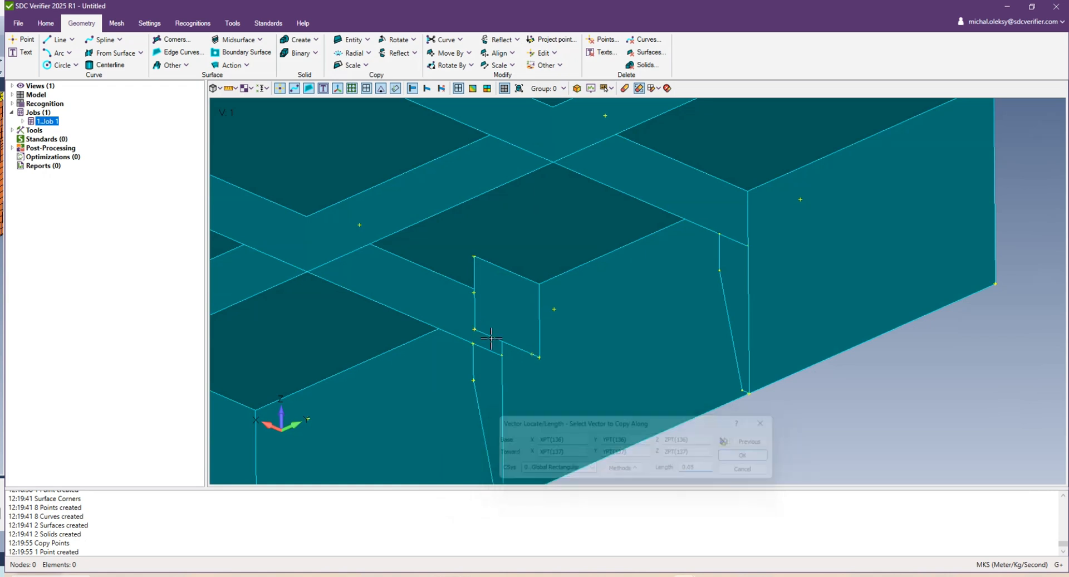
Draw a sloped line between the new points on the bracket plate's inner and lower edges
key(ctrl+l)
click(475, 299)
key(Return)
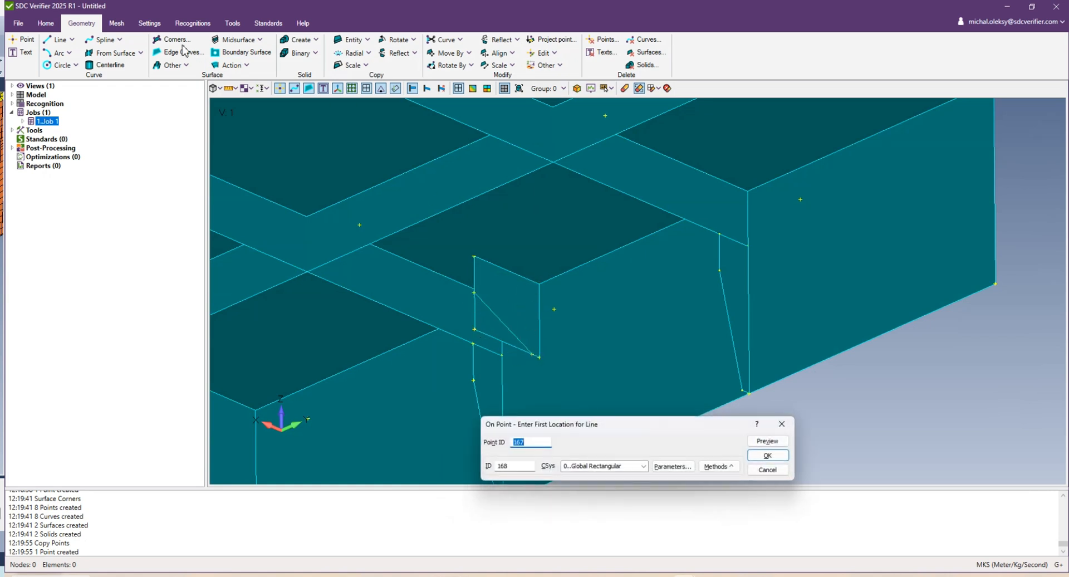
key(Return)
Project the sloped line onto the bracket plate along the normal to split off its lower inner corner
click(115, 53)
click(129, 85)
key(Return)
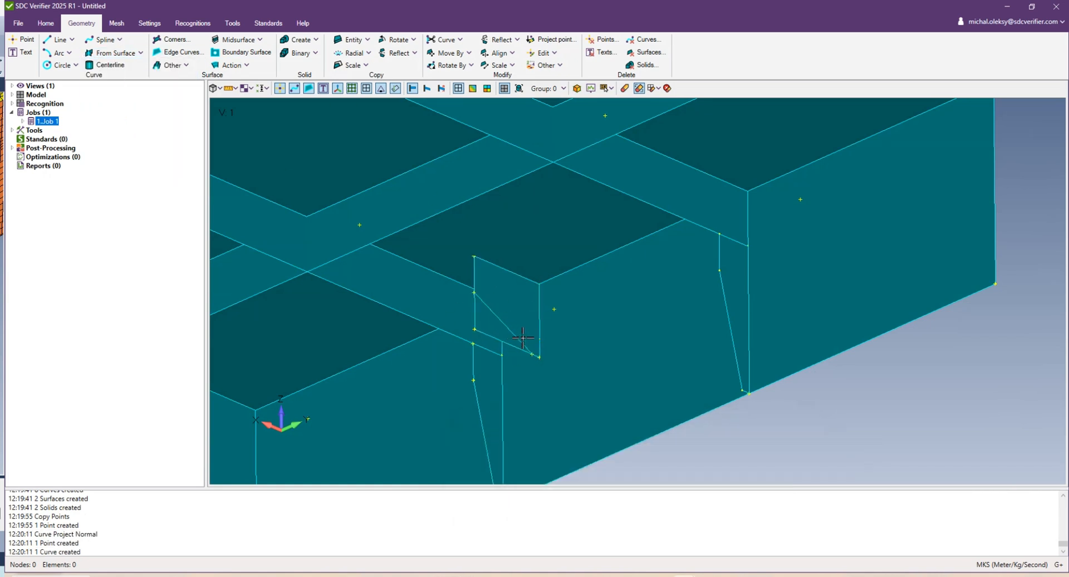
click(140, 53)
click(126, 79)
click(519, 306)
key(Return)
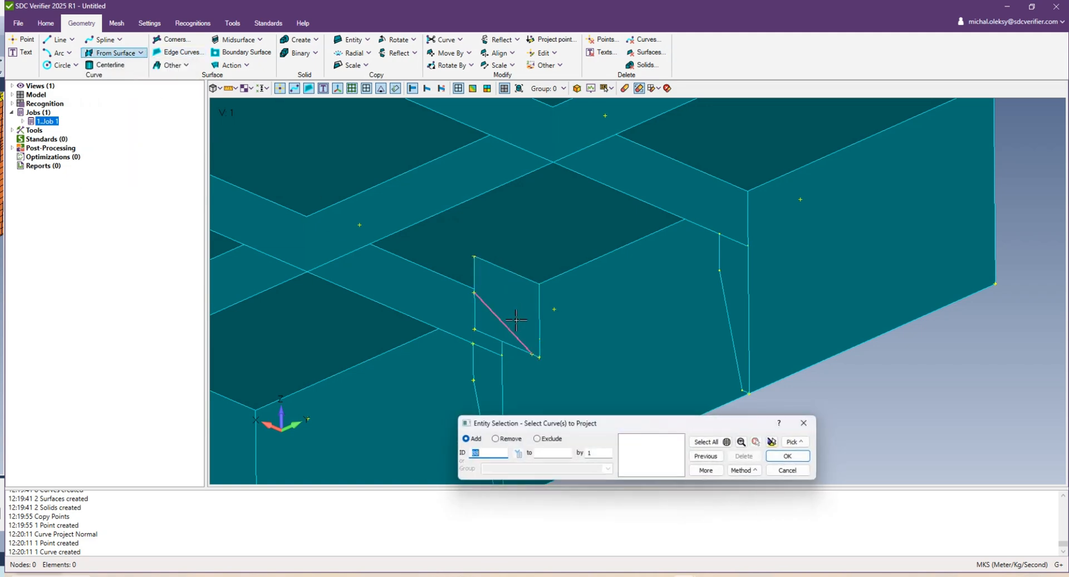
click(517, 319)
key(Return)
middle_drag(516, 319, 506, 374)
click(517, 311)
key(Return)
Delete the cut-off lower inner corner surface of the bracket plate
click(650, 52)
click(504, 327)
key(Return)
click(687, 300)
scroll(544, 345, down, 5)
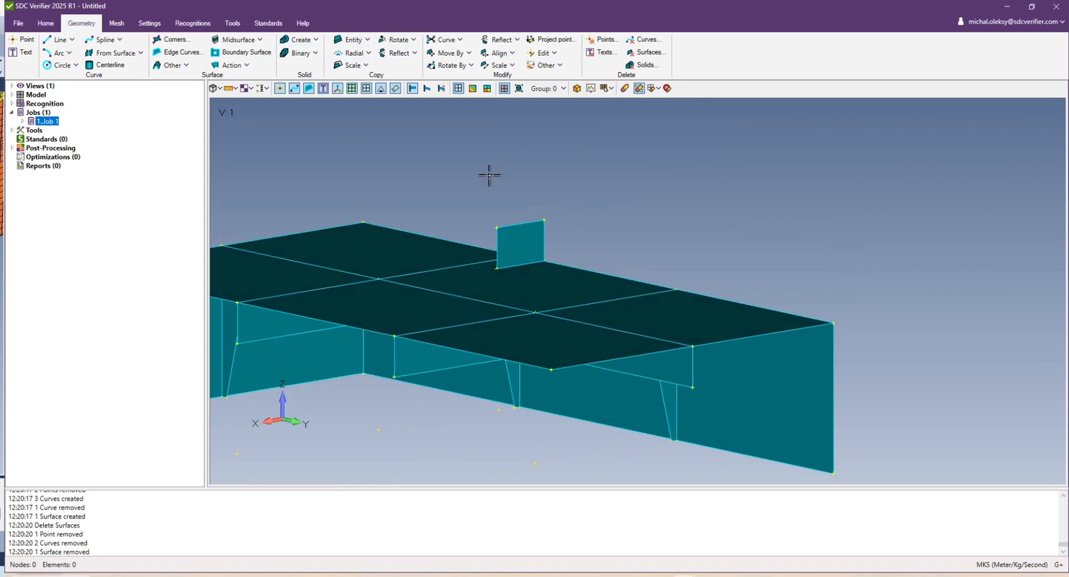
Copy the tapered bracket surface once along a Locate/Length vector from its outer top corner toward the next crosswise girder's end
click(318, 43)
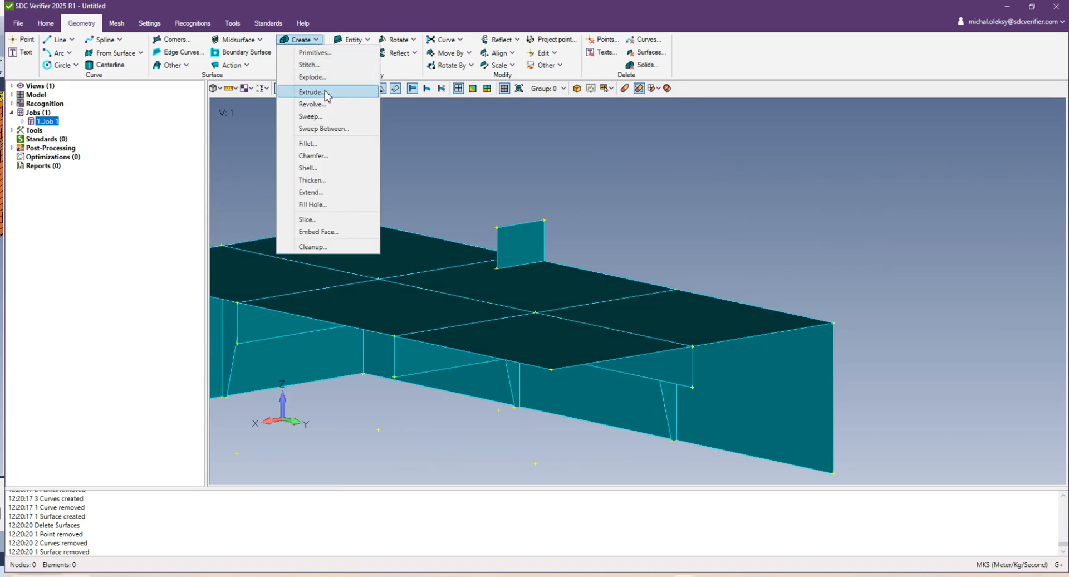
click(351, 40)
click(356, 77)
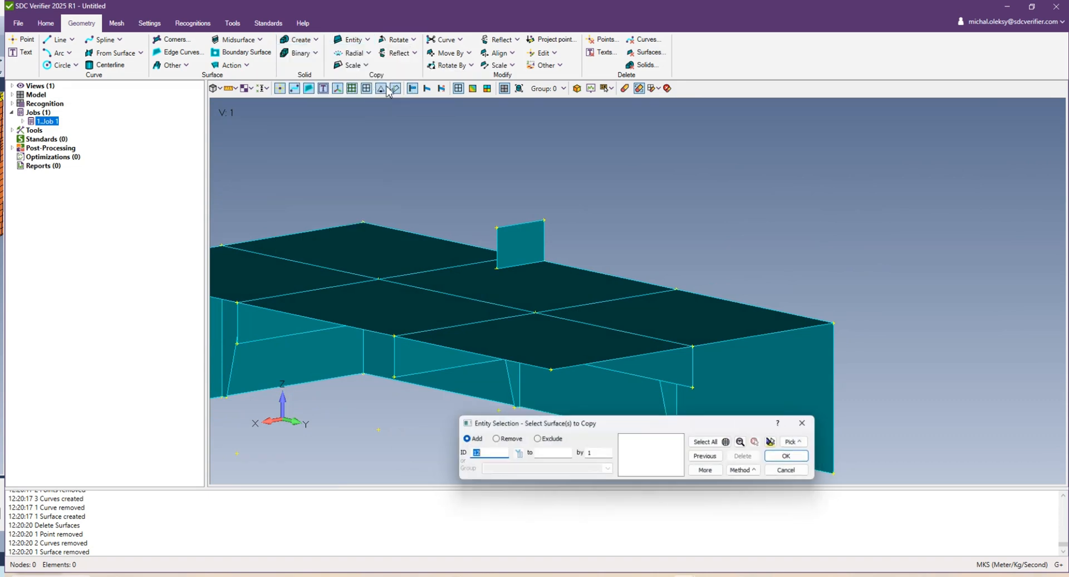
click(534, 276)
key(Return)
key(Return)
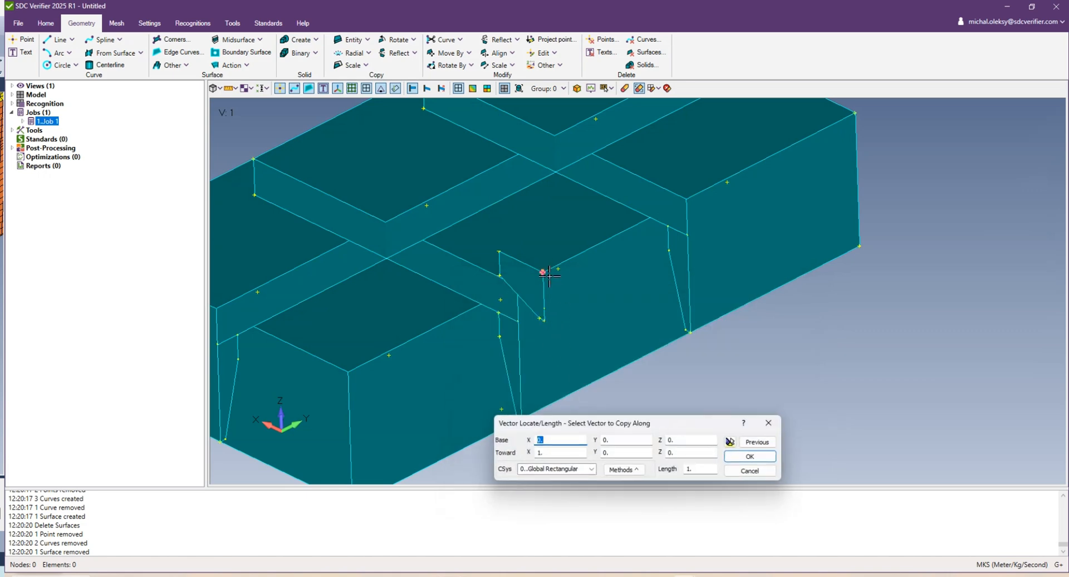
click(544, 272)
click(695, 201)
key(Return)
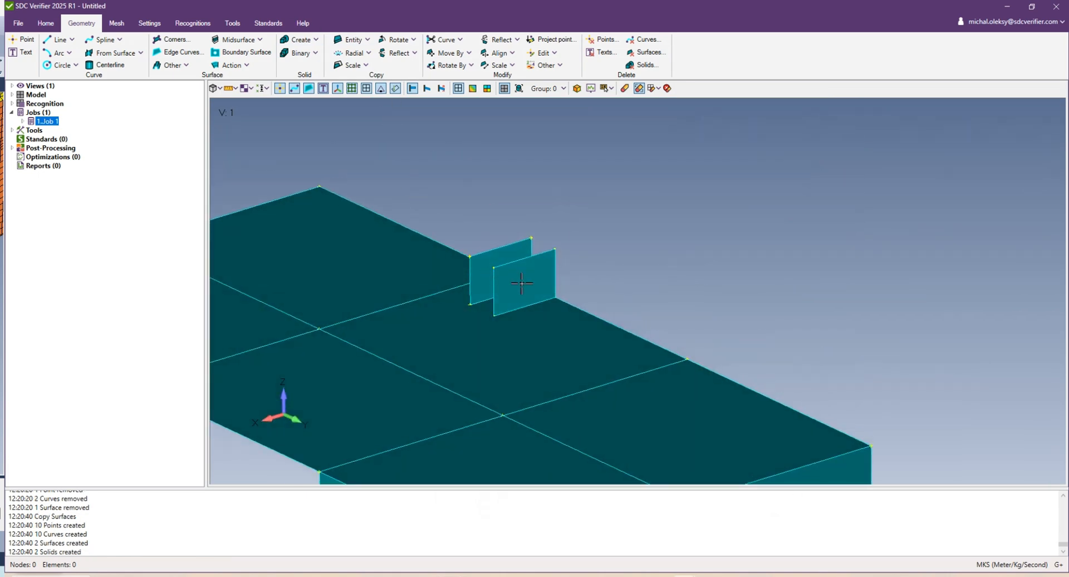
Create two ruled surfaces between matching edges of the two tapered bracket plates, starting with their inner vertical edges
scroll(518, 285, up, 1)
middle_drag(509, 290, 499, 328)
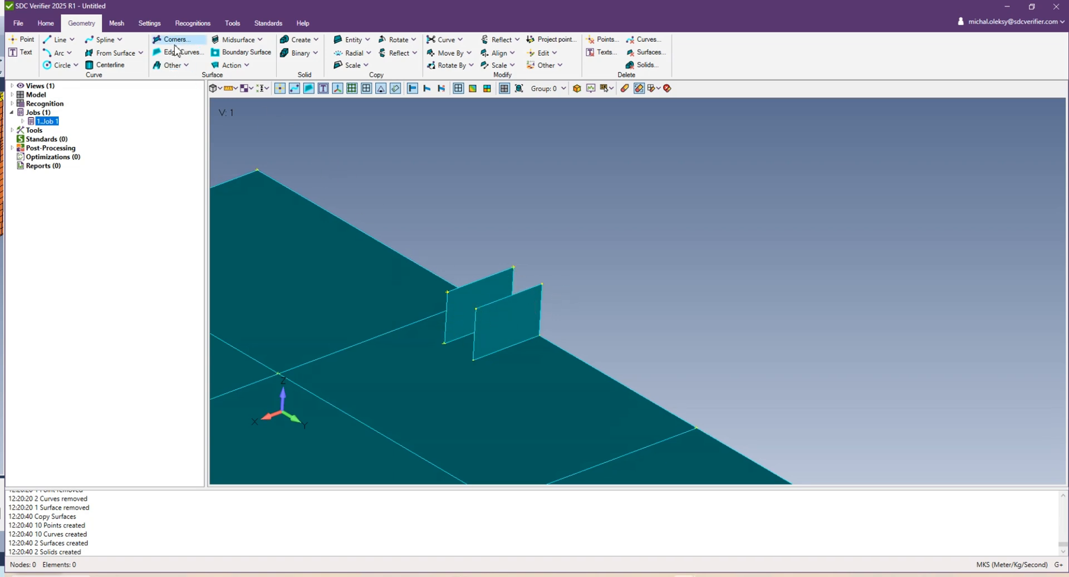
click(246, 65)
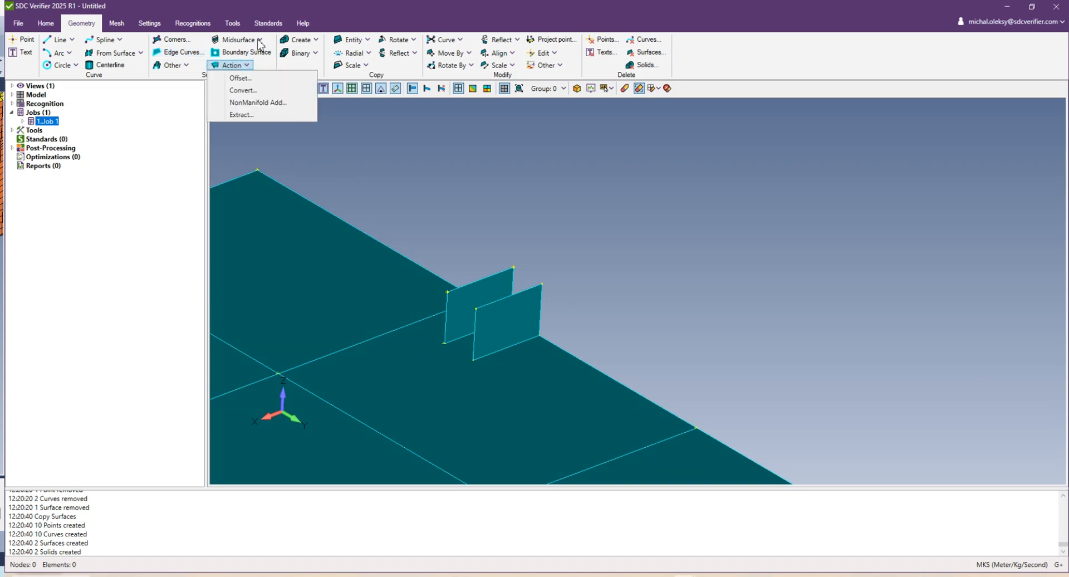
click(259, 41)
click(268, 43)
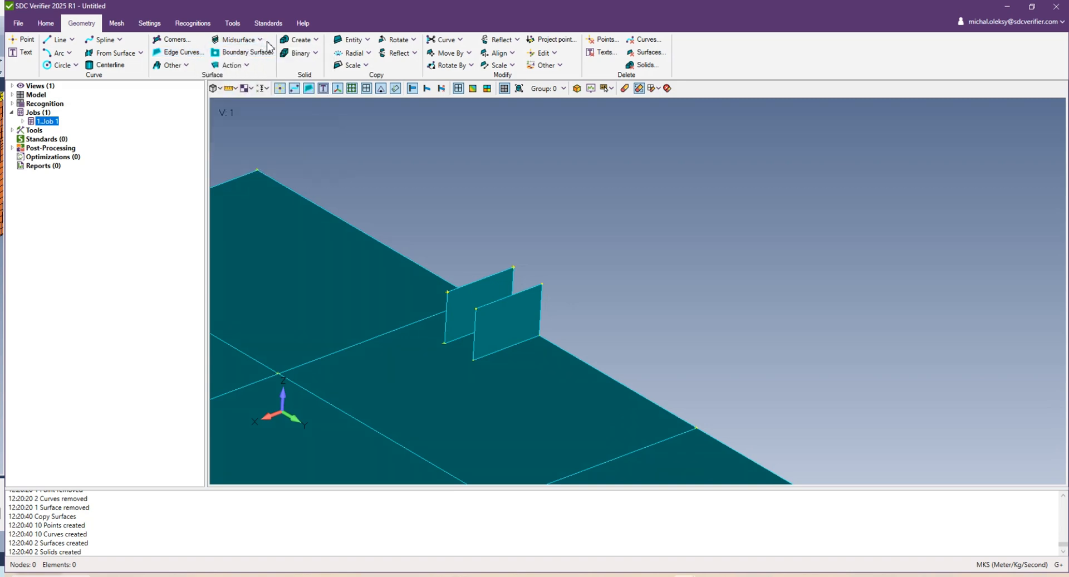
click(169, 65)
click(184, 89)
click(495, 303)
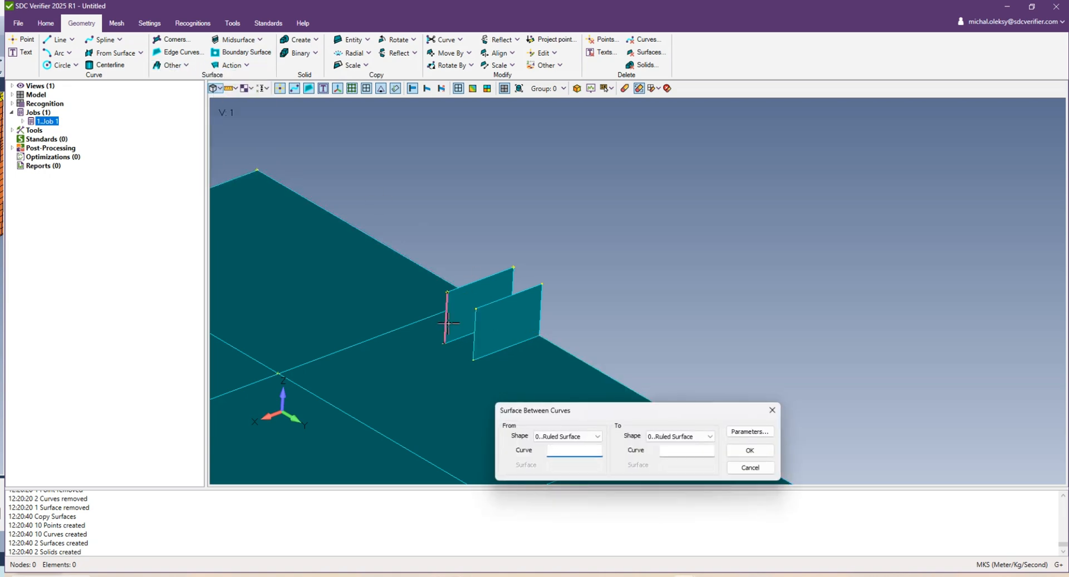
middle_drag(477, 353, 621, 280)
click(555, 306)
key(Return)
ctrl+middle_drag(475, 324, 465, 282)
key(Escape)
scroll(492, 303, up, 3)
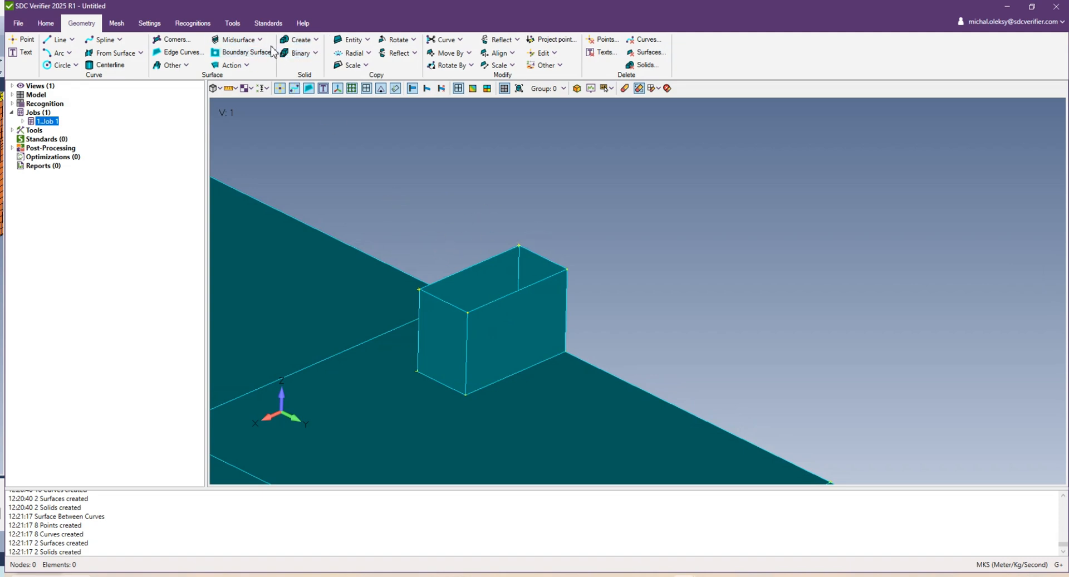
Copy the original bracket plate's top edge curve outward, away from the copied plate, along a Locate/Length vector across the box
click(321, 39)
click(320, 38)
click(350, 65)
click(359, 85)
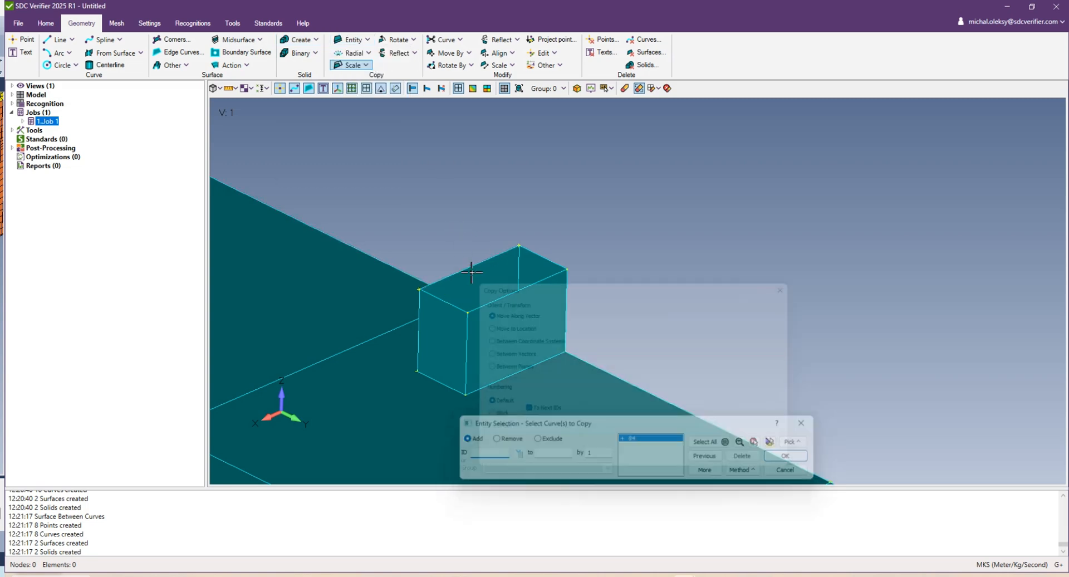
key(Return)
click(562, 268)
click(529, 248)
key(Return)
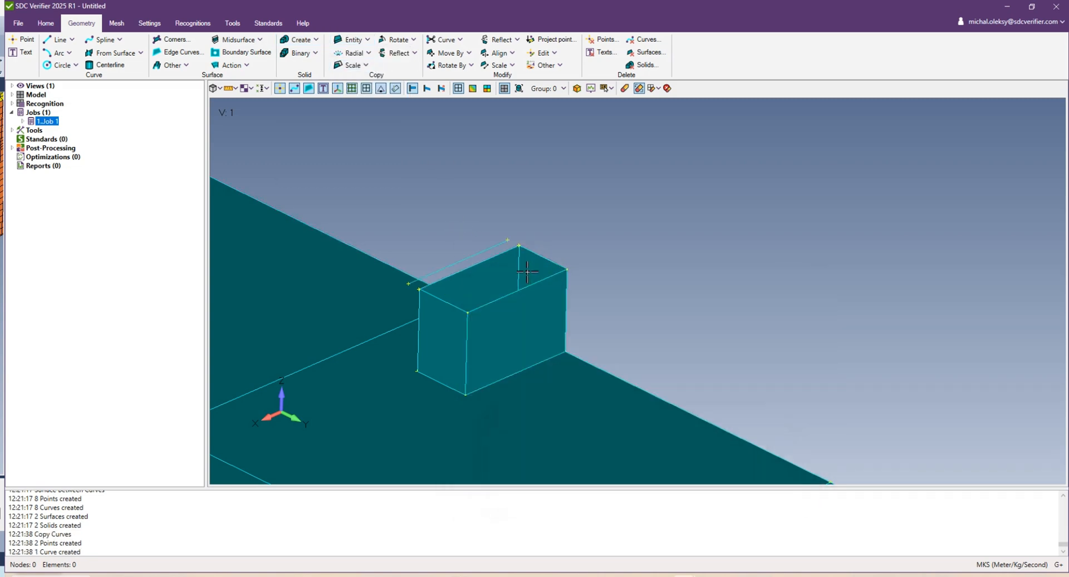
Copy the other bracket plate's top edge curve outward by 0.05 along a vector from point 138 toward point 176
click(517, 293)
key(Return)
key(Return)
click(523, 249)
click(562, 269)
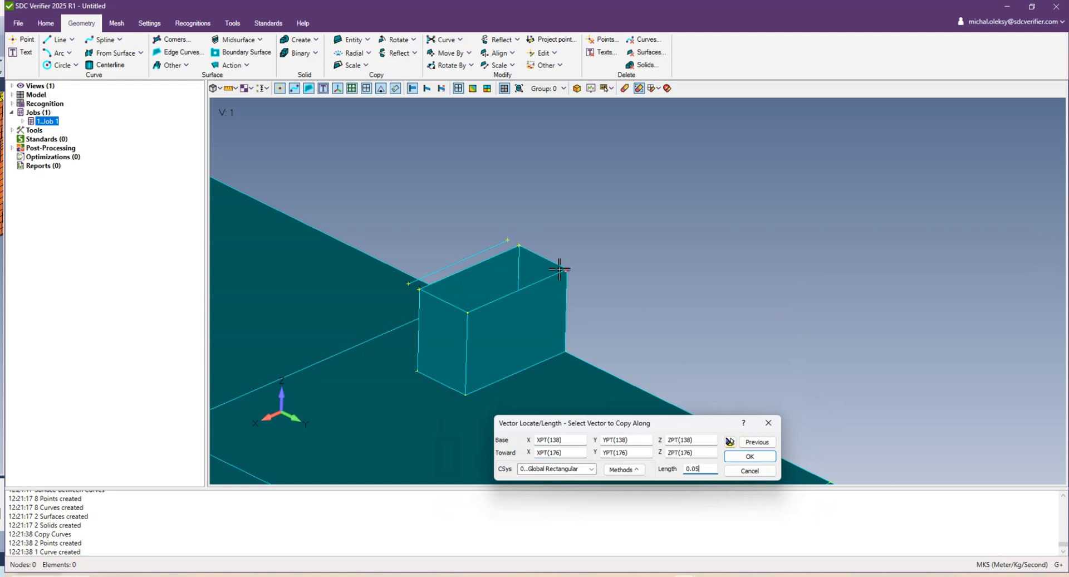
key(Return)
Create a ruled surface between the two offset top curves to cover the bracket box
click(173, 65)
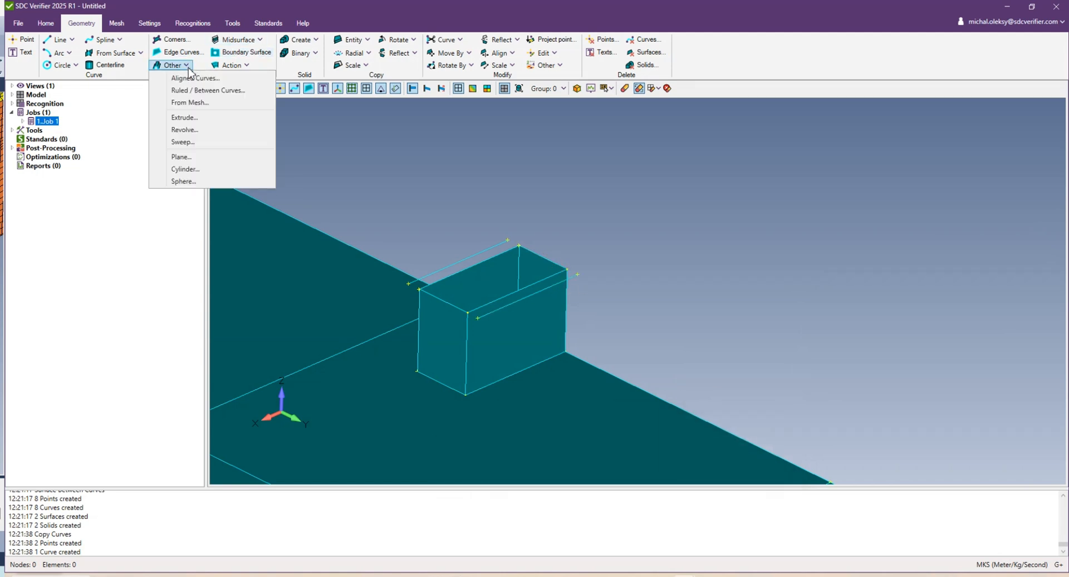
click(201, 96)
click(528, 299)
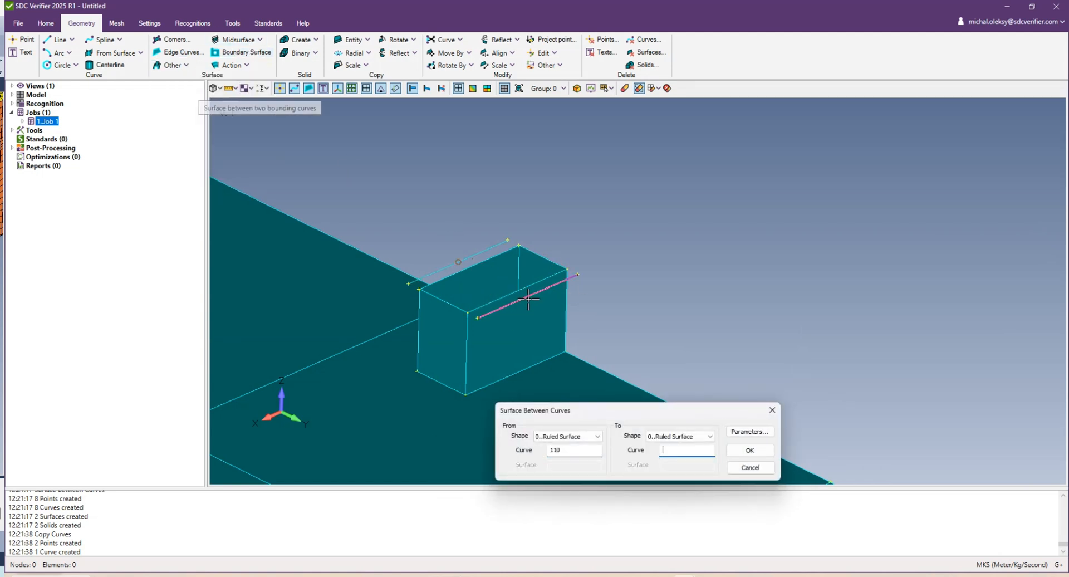
click(528, 299)
key(Return)
middle_drag(622, 282, 608, 232)
key(Escape)
scroll(557, 234, down, 8)
mouse_move(515, 292)
middle_down()
mouse_move(508, 246)
mouse_move(522, 198)
mouse_move(532, 265)
mouse_move(538, 207)
mouse_move(514, 259)
mouse_move(468, 245)
mouse_move(443, 269)
middle_up()
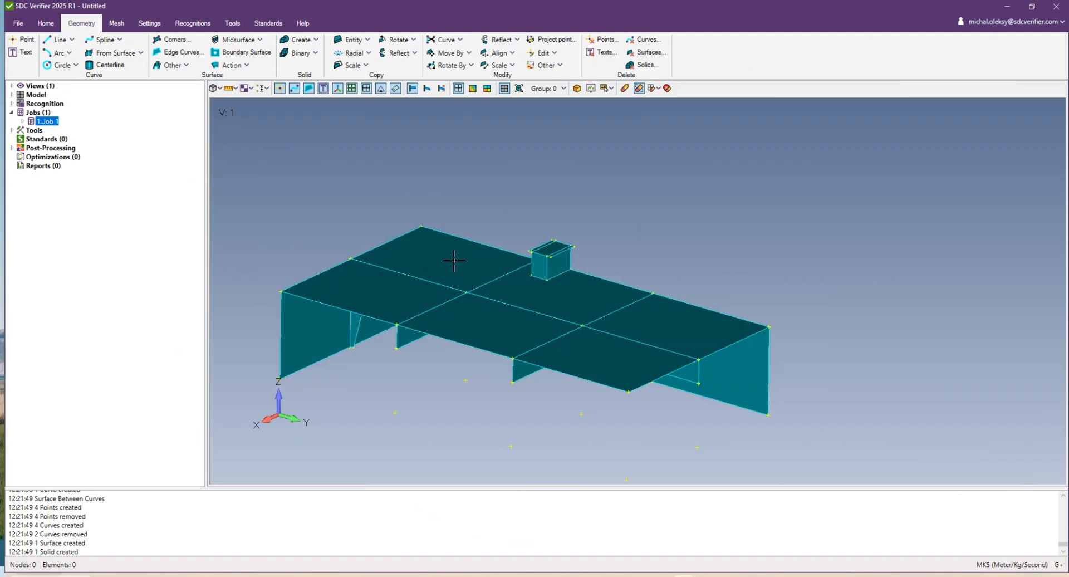
Copy corner point 13 along the long top edge toward point 16 by a length of 1.7/2
scroll(446, 270, down, 1)
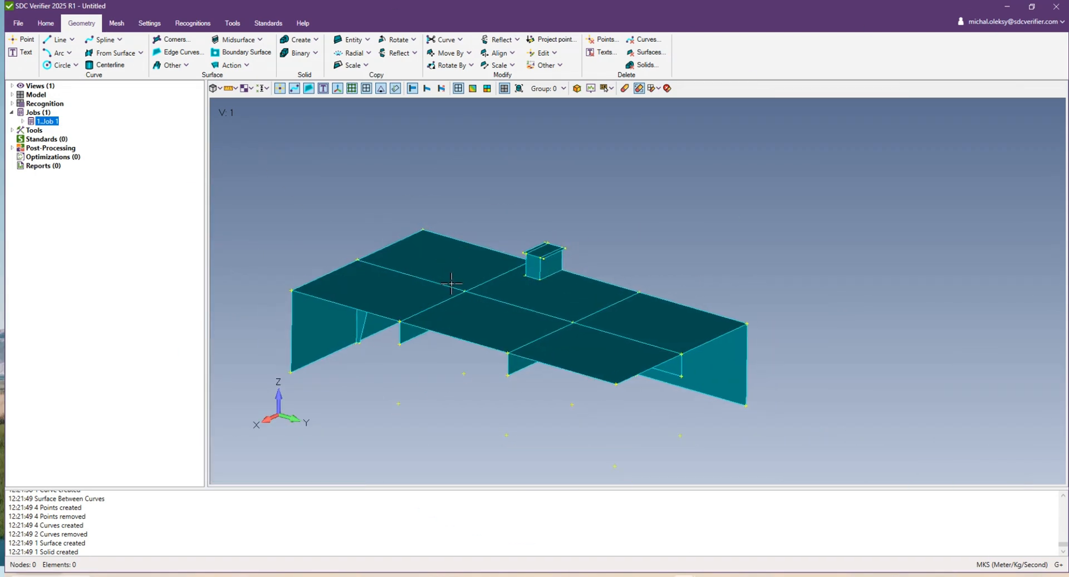
ctrl+middle_drag(451, 284, 539, 284)
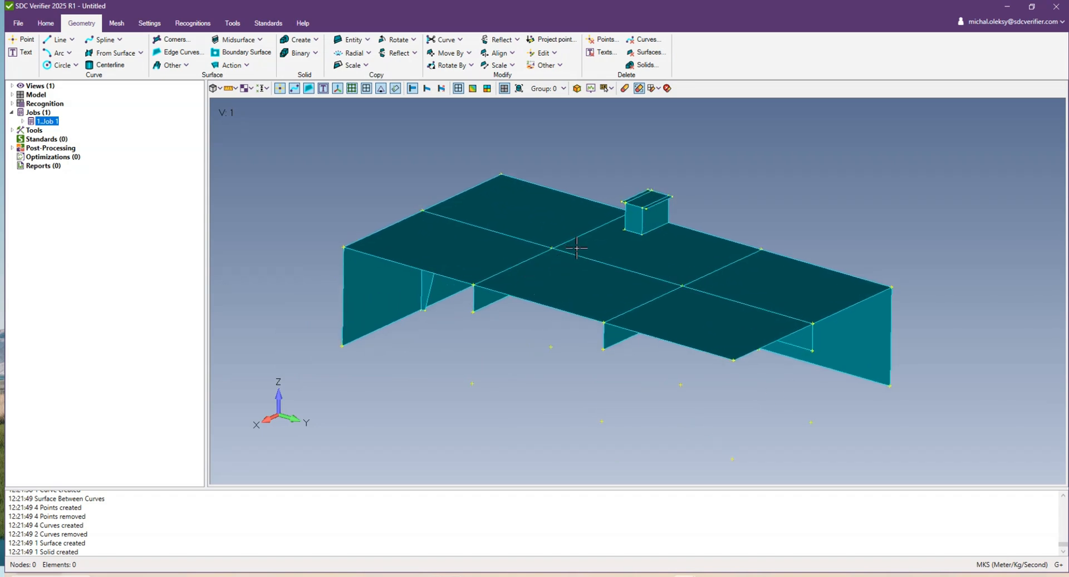
middle_drag(577, 248, 544, 260)
ctrl+middle_drag(608, 239, 554, 298)
scroll(673, 289, up, 1)
ctrl+middle_drag(697, 286, 625, 305)
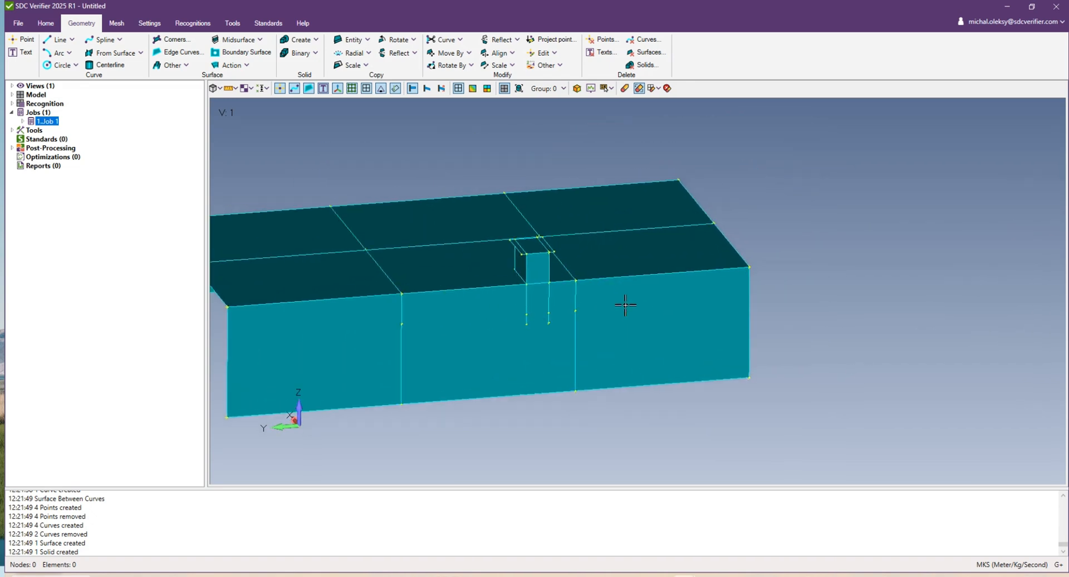
click(352, 39)
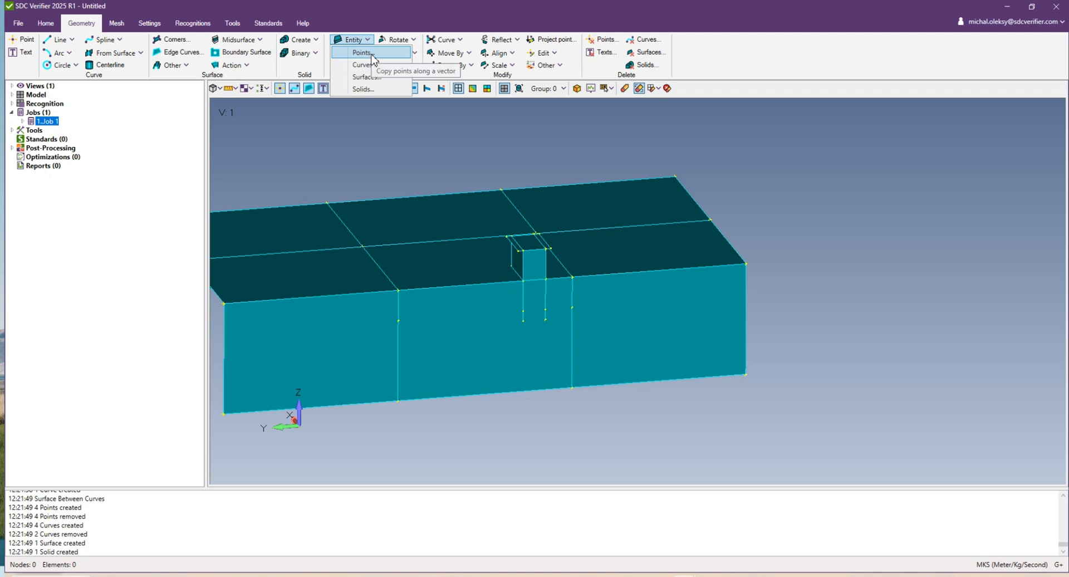
click(371, 54)
click(766, 256)
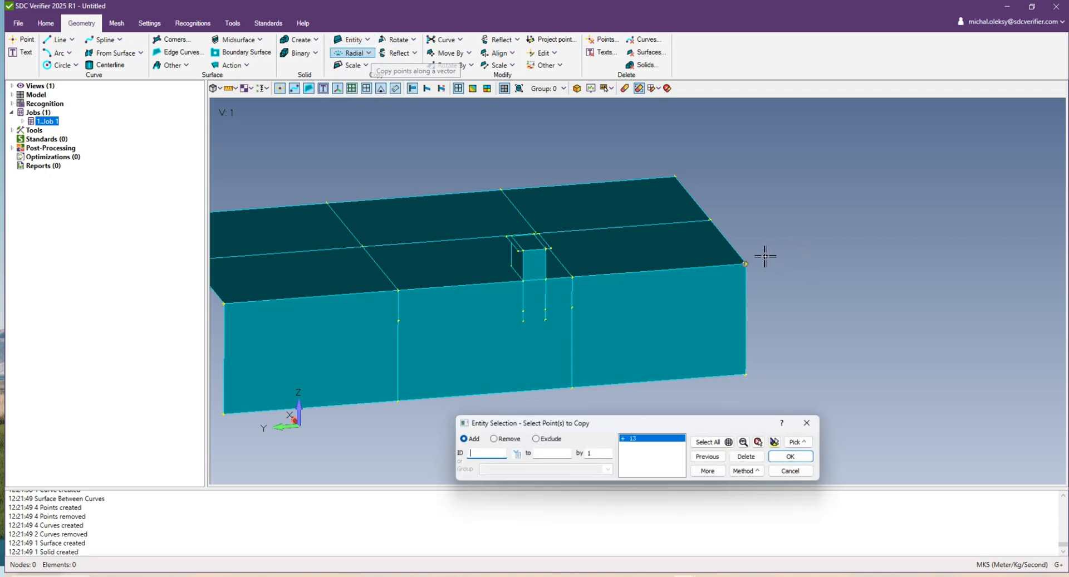
key(Return)
key(Return)
click(746, 266)
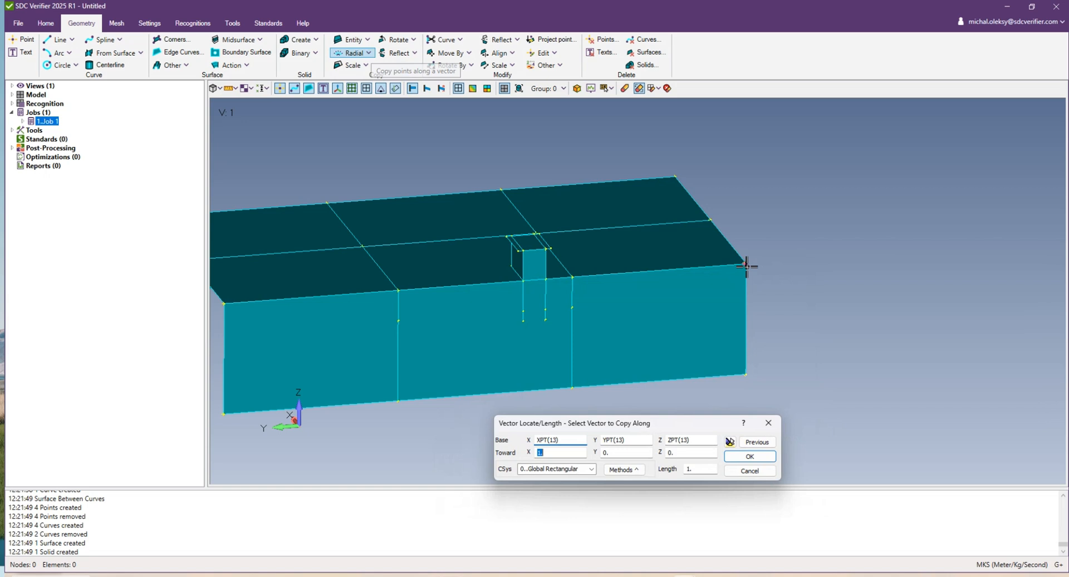
click(585, 281)
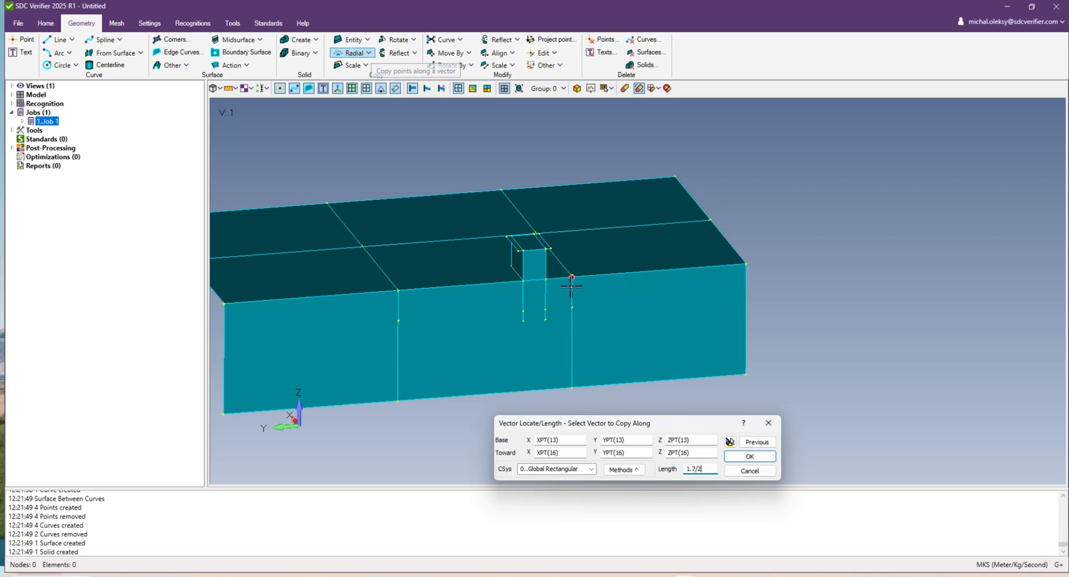
click(750, 456)
Copy the new long-edge midpoint with 2 repetitions along the same edge, on a vector toward point 16
right_click(651, 299)
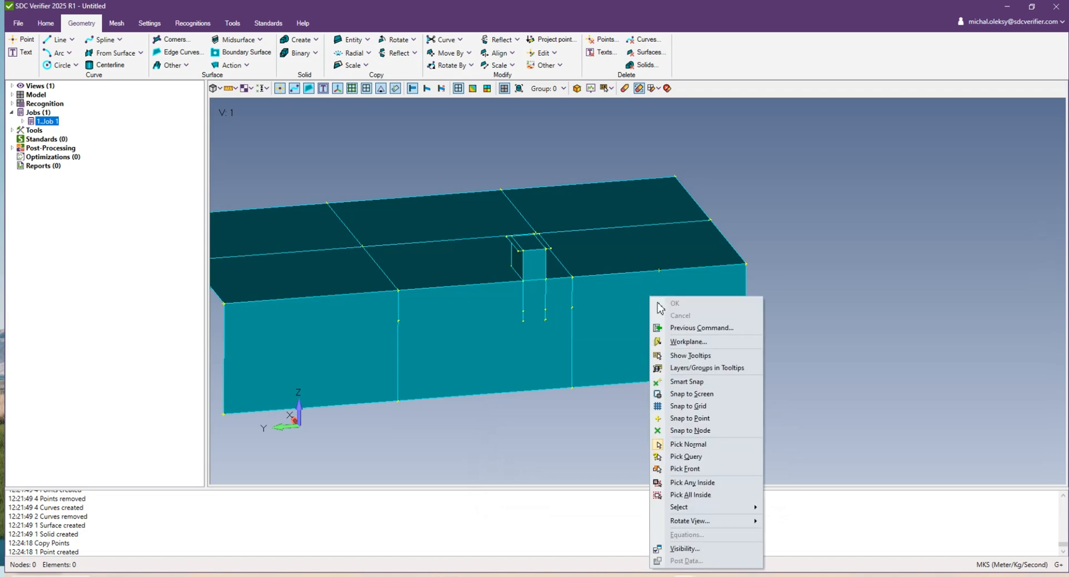
click(704, 327)
click(660, 271)
key(Return)
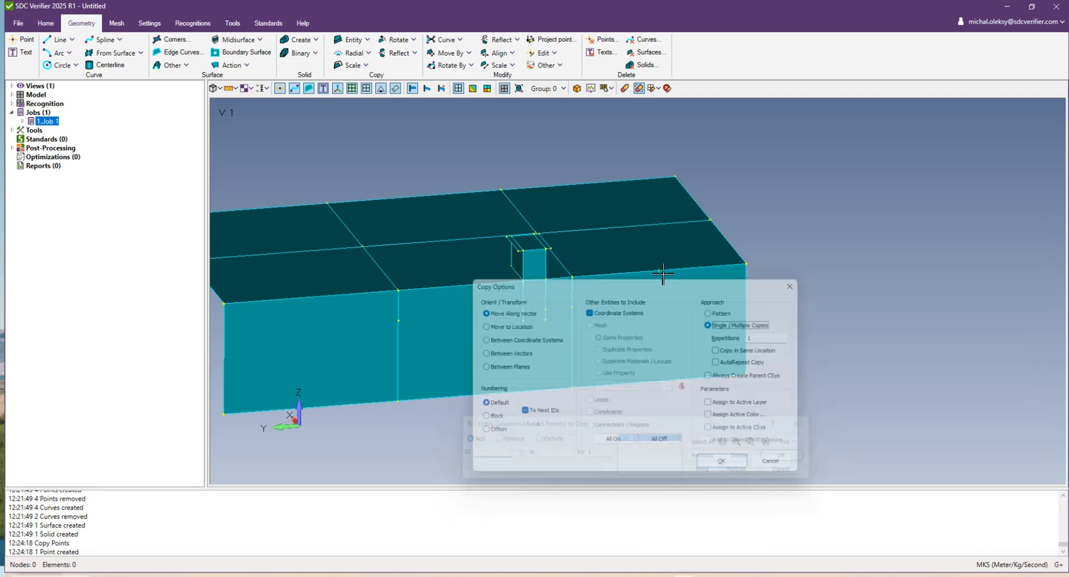
click(775, 336)
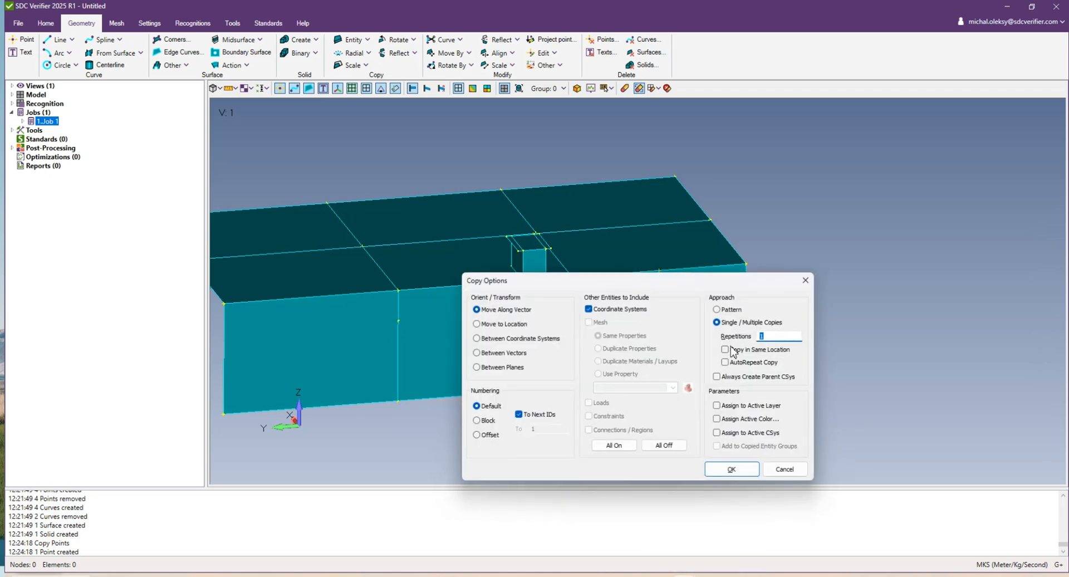
click(734, 472)
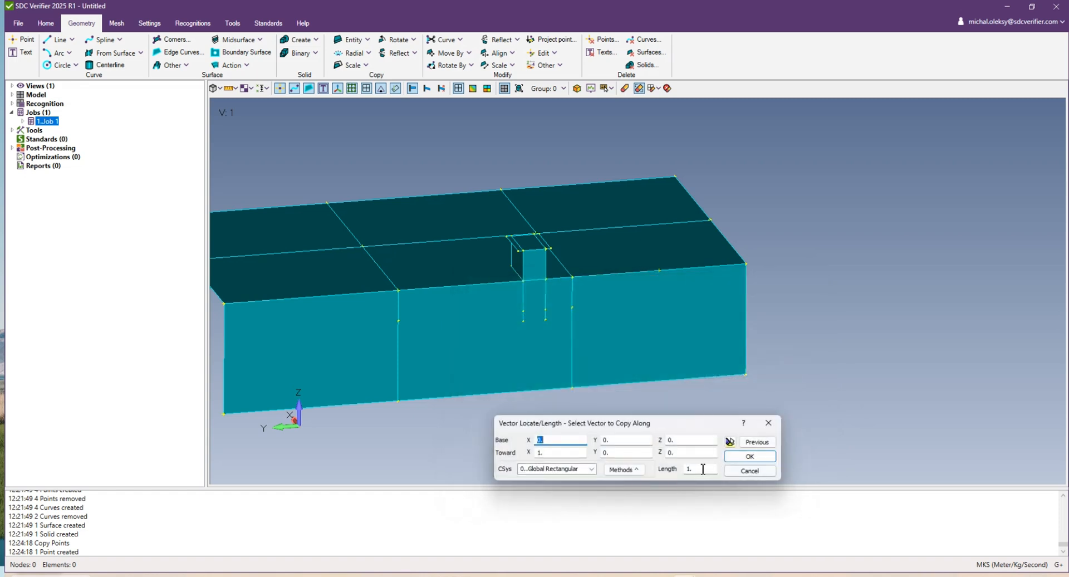
click(648, 285)
click(584, 279)
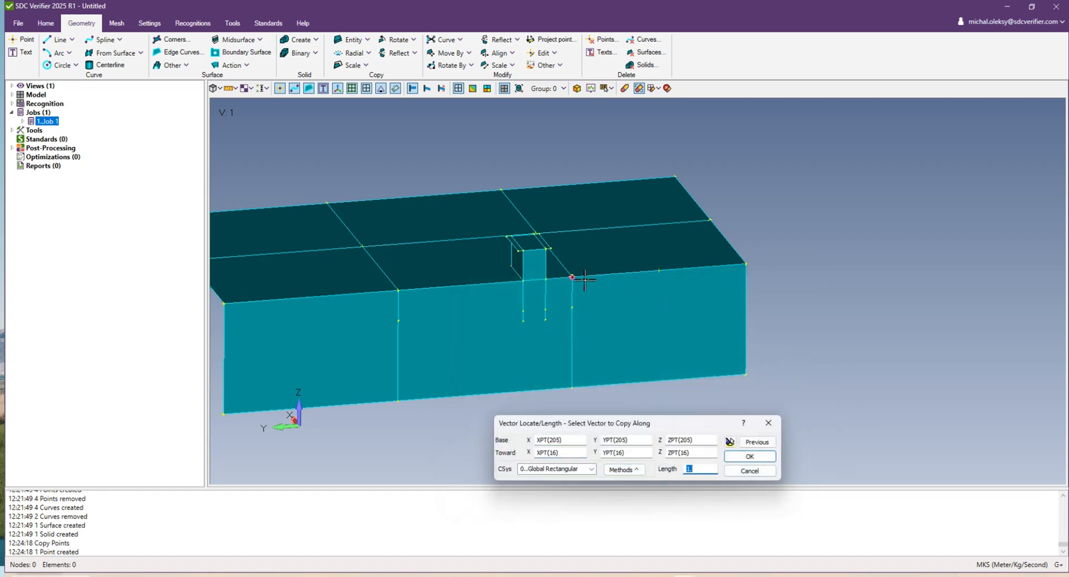
key(Return)
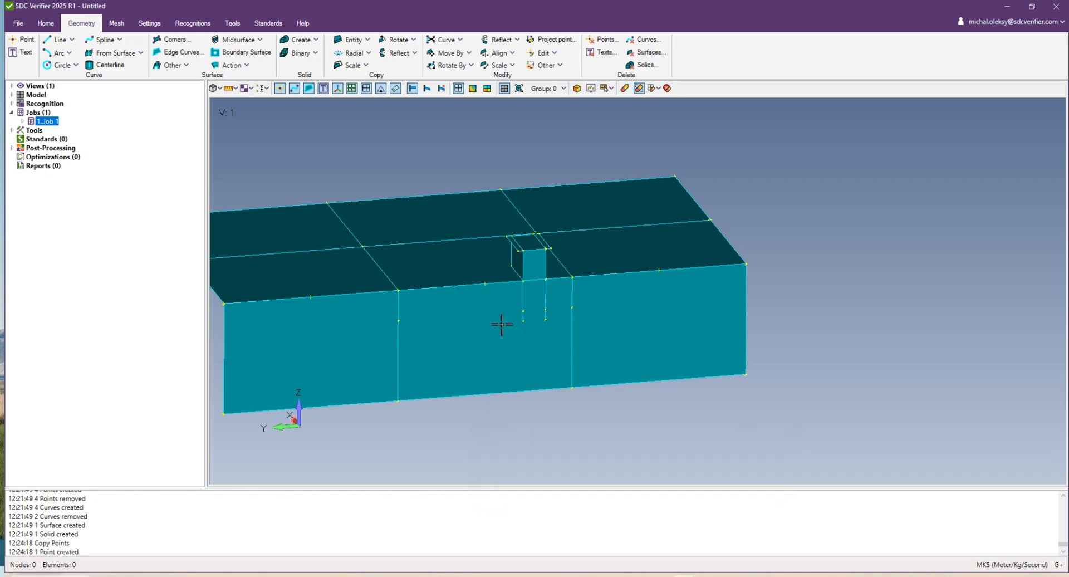
Copy corner point 13 along the adjacent end edge toward point 14, to the middle of the first edge segment
middle_drag(501, 324, 399, 313)
right_click(793, 263)
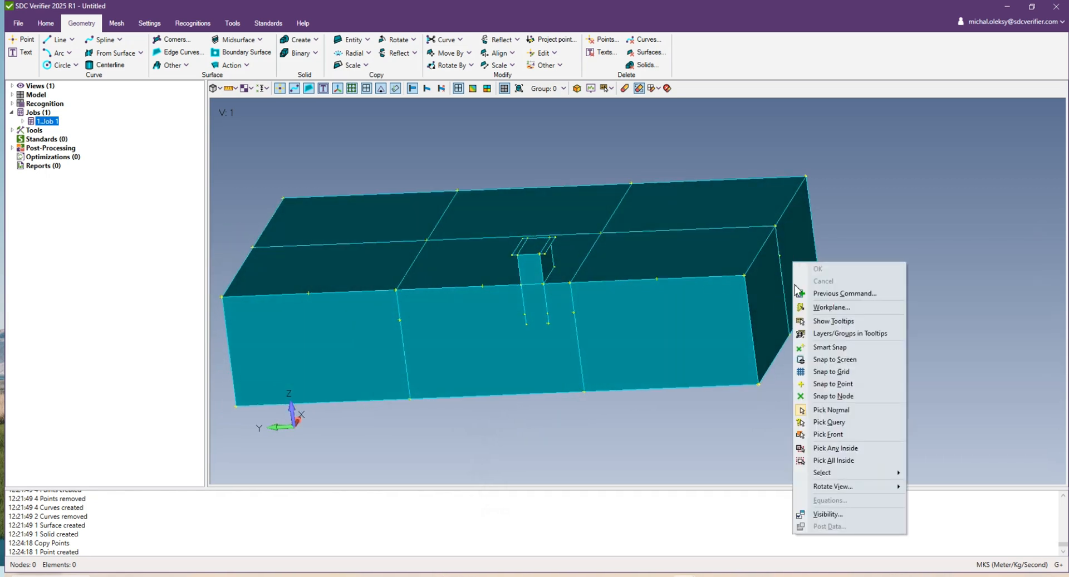
click(835, 293)
mouse_move(750, 295)
middle_down()
mouse_move(679, 320)
mouse_move(740, 281)
middle_up()
click(740, 281)
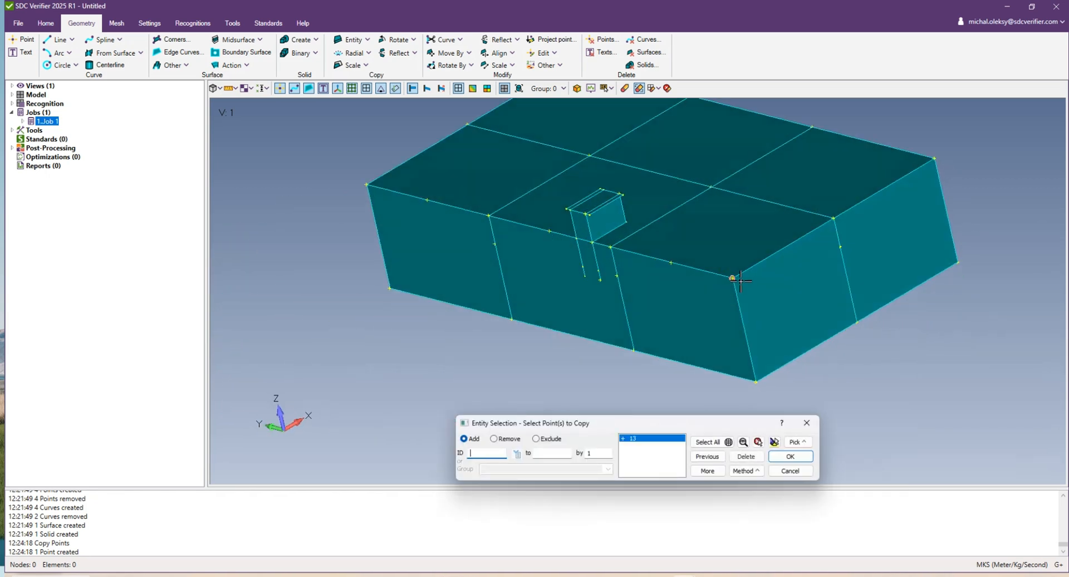
key(Return)
key(Return)
click(838, 219)
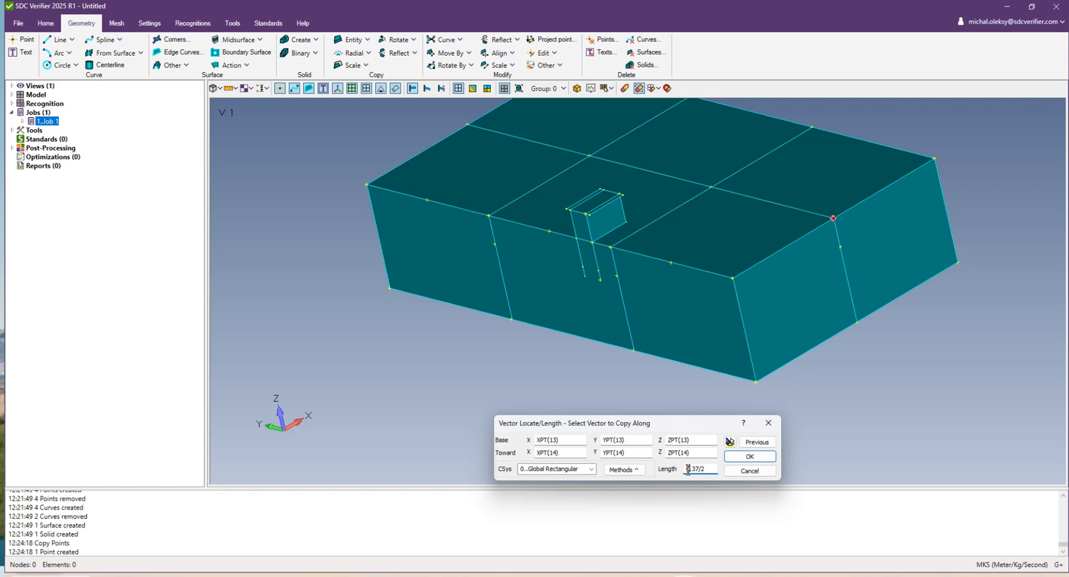
text(137/2)
click(750, 456)
Copy the end-edge midpoint further along the same edge, using a vector from point 13 toward point 208
right_click(821, 264)
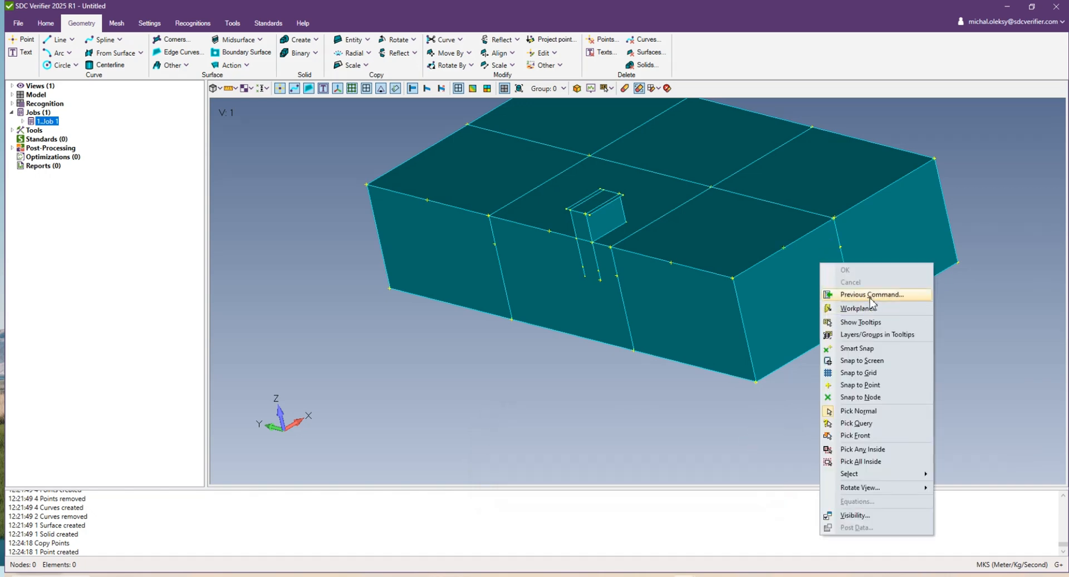
click(872, 295)
scroll(821, 262, up, 6)
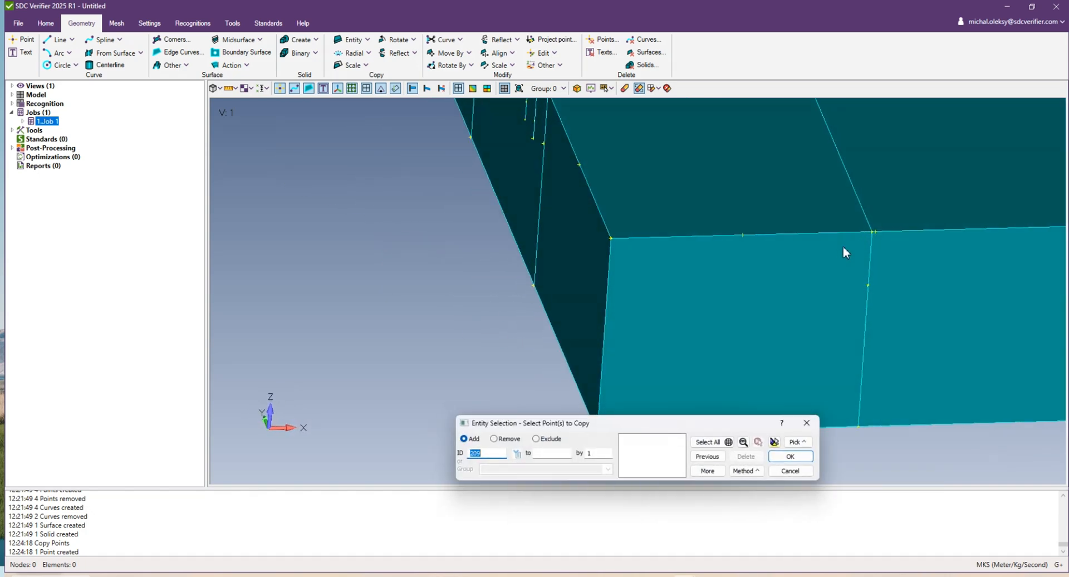
middle_drag(842, 246, 835, 258)
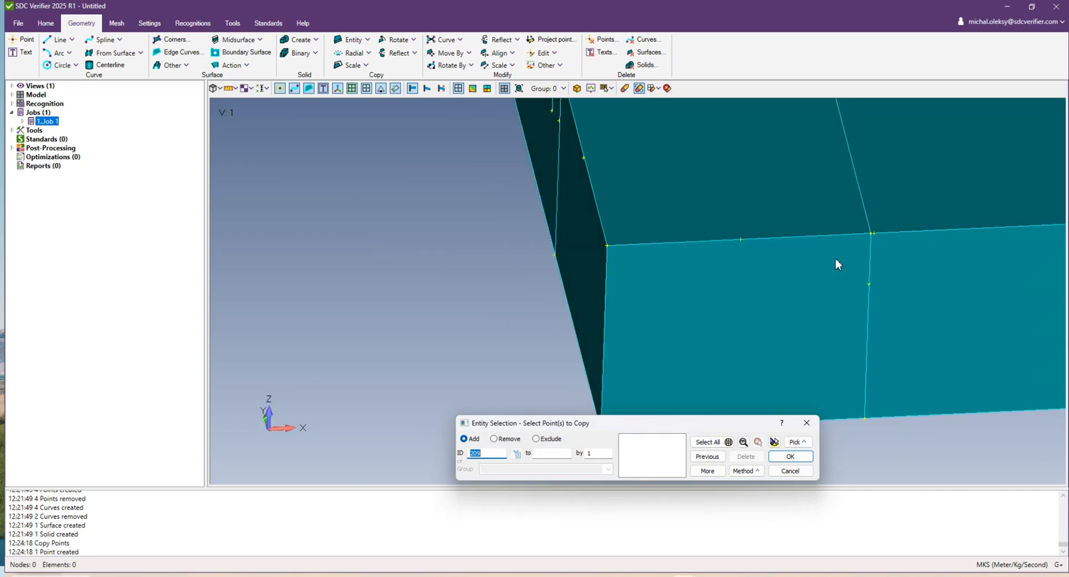
click(797, 462)
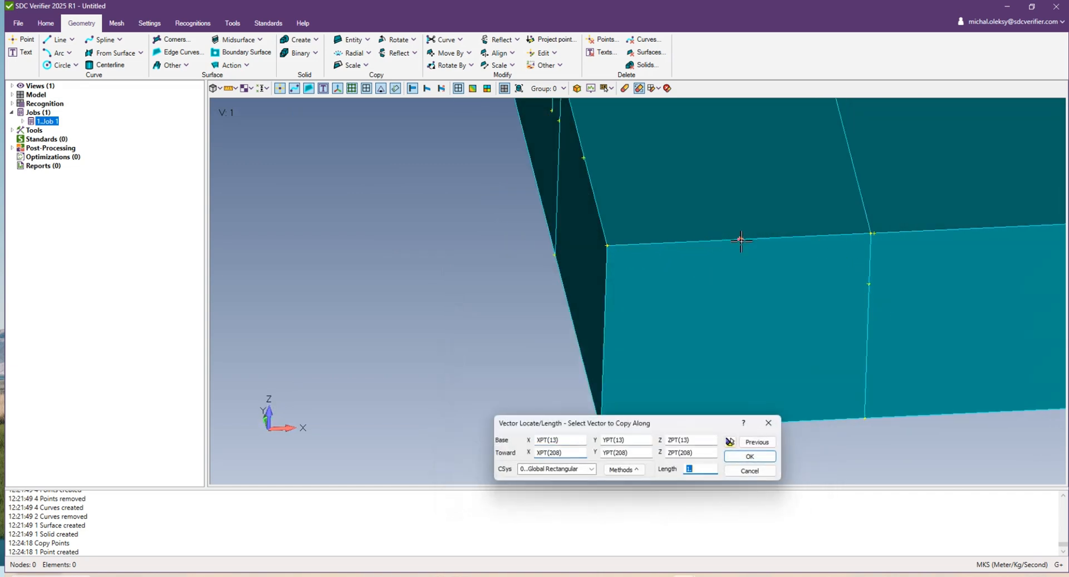
key(Return)
scroll(720, 250, down, 8)
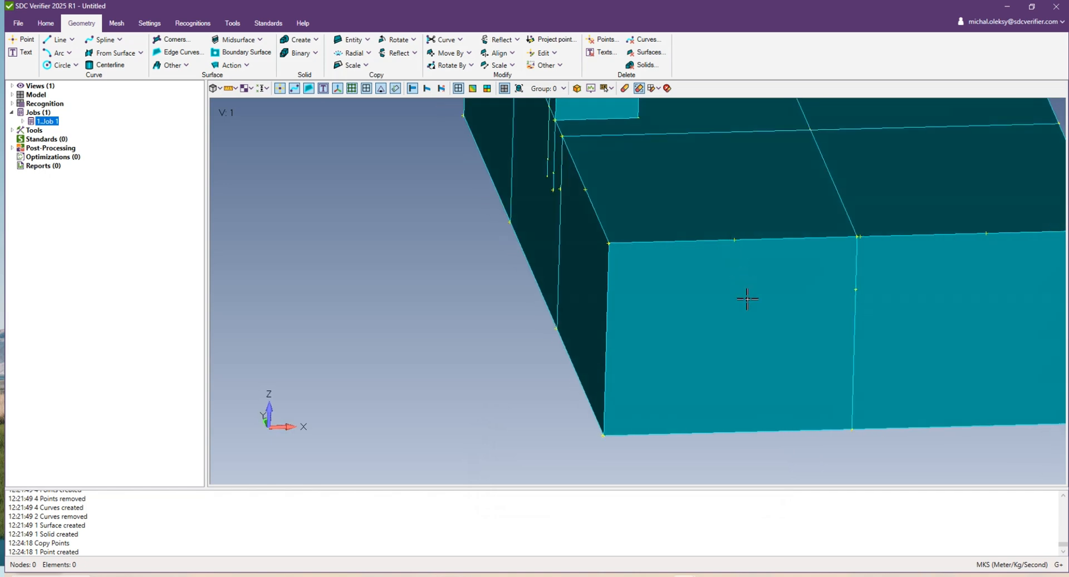
right_click(677, 262)
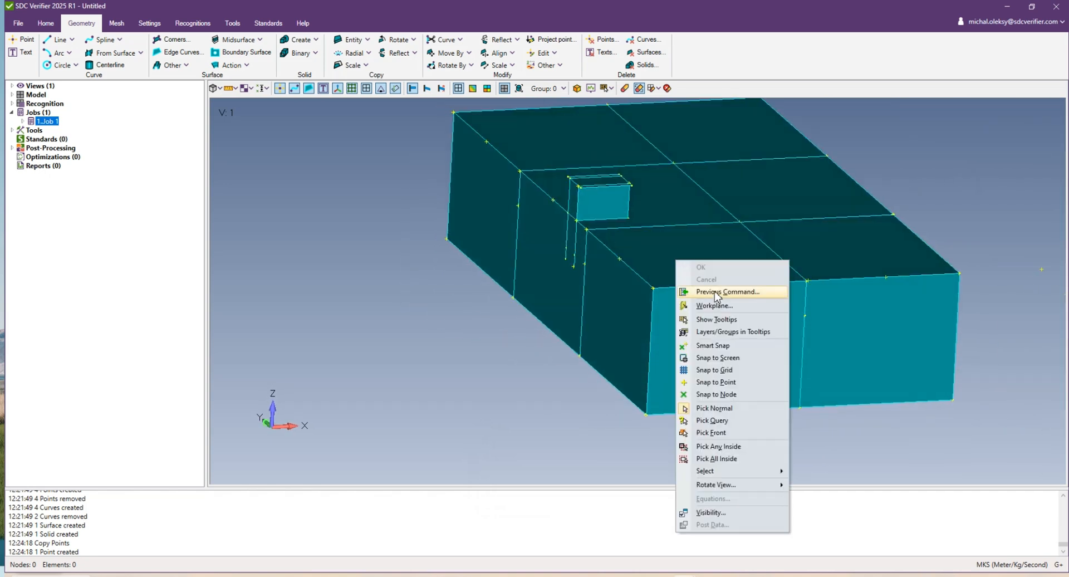
click(716, 292)
click(471, 53)
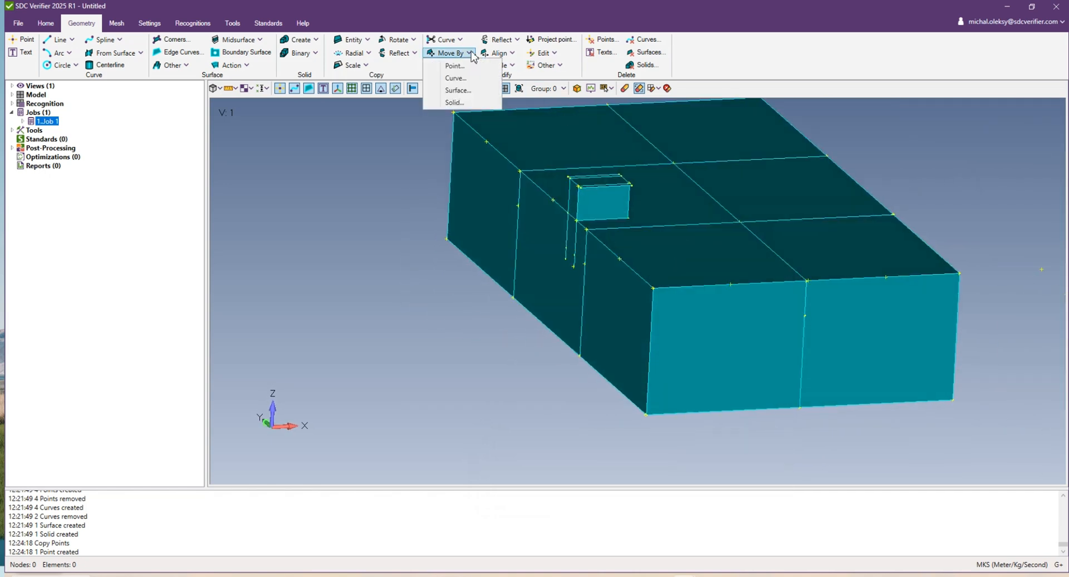
click(445, 68)
click(553, 201)
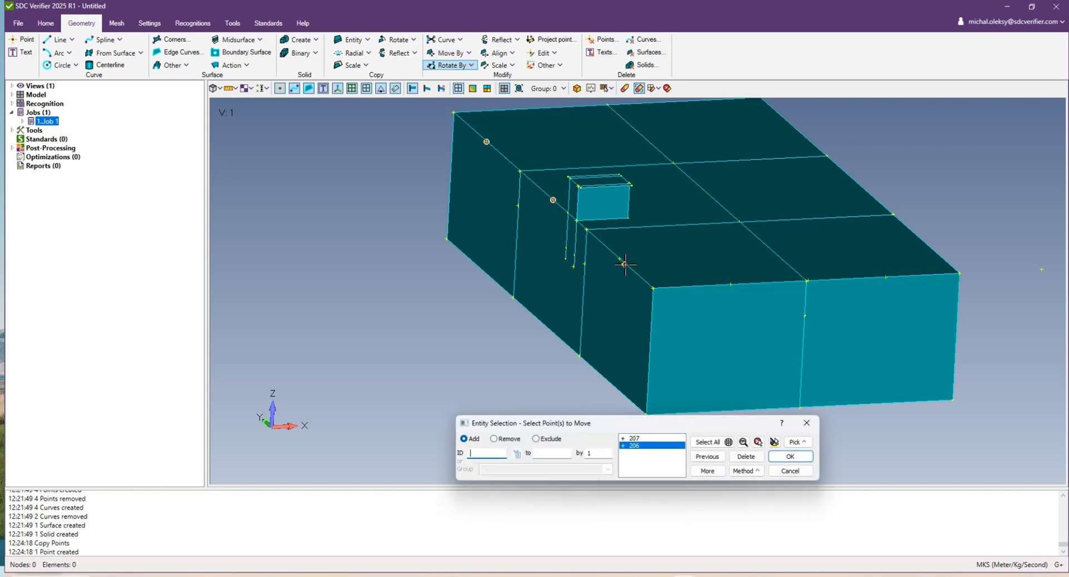
click(620, 260)
click(730, 285)
click(886, 278)
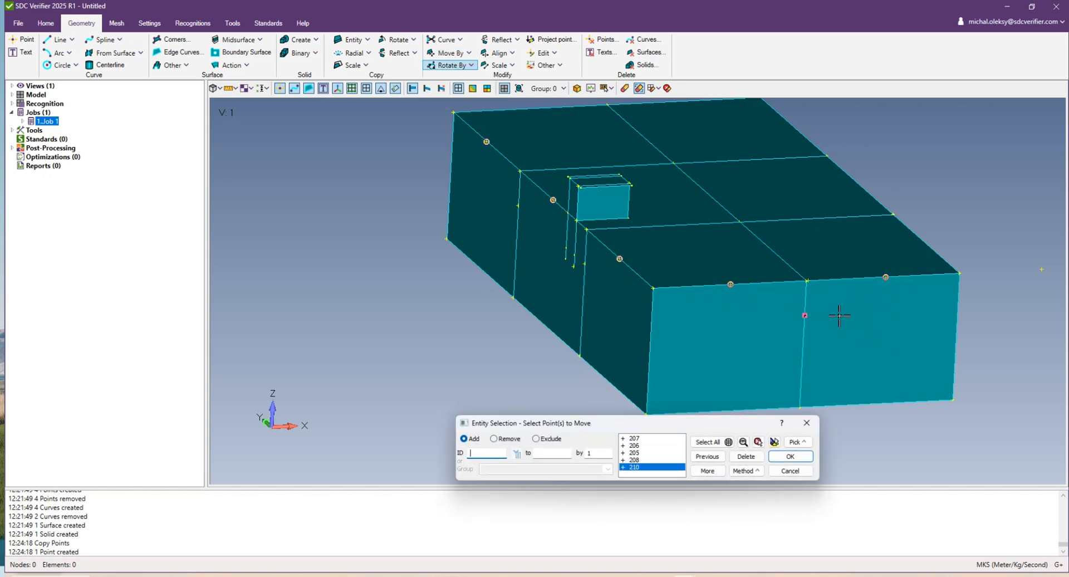
middle_drag(794, 305, 753, 296)
key(Escape)
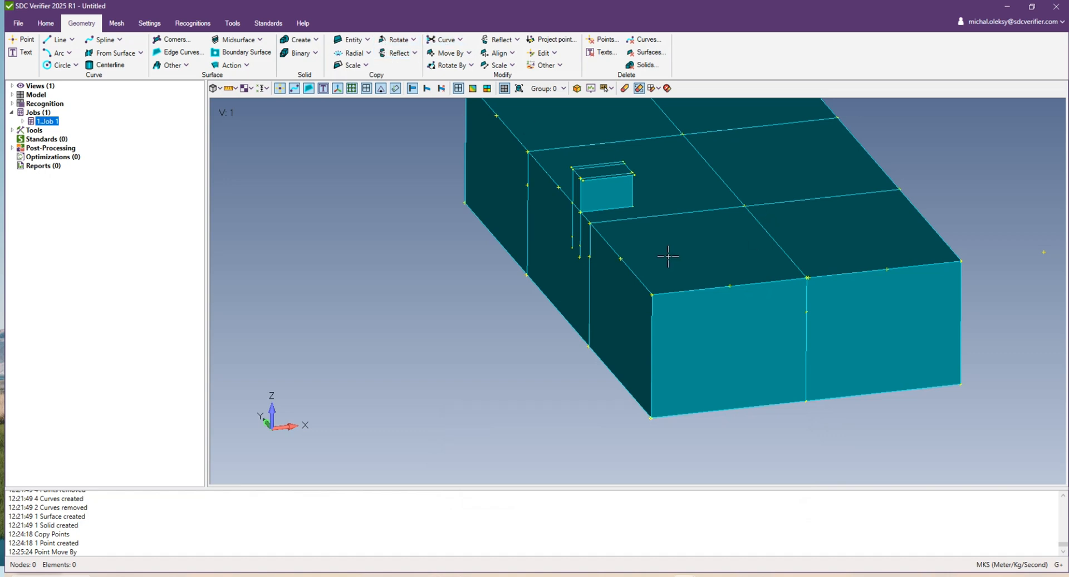
Copy the three long-edge midpoints once with AutoRepeat on, along a Points vector from the corner to the first end-edge midpoint
middle_drag(662, 211, 652, 252)
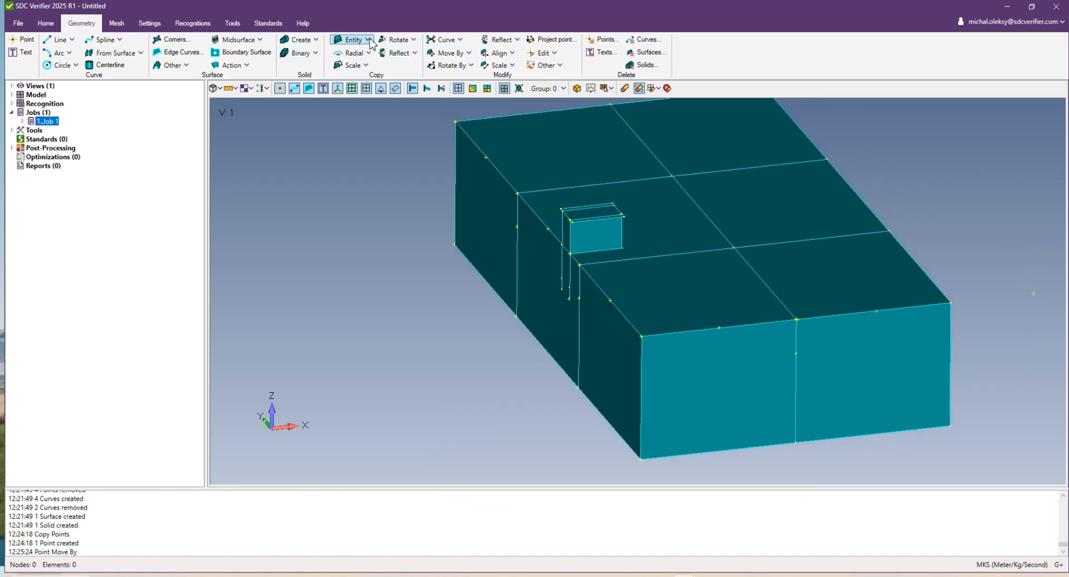
click(364, 54)
click(486, 157)
click(548, 228)
click(610, 301)
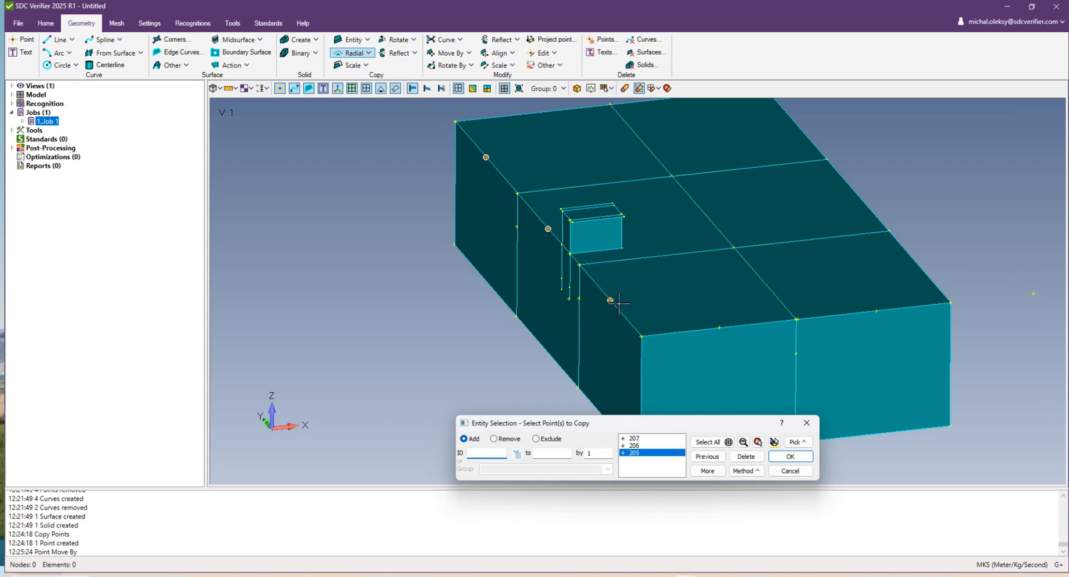
middle_drag(623, 307, 640, 316)
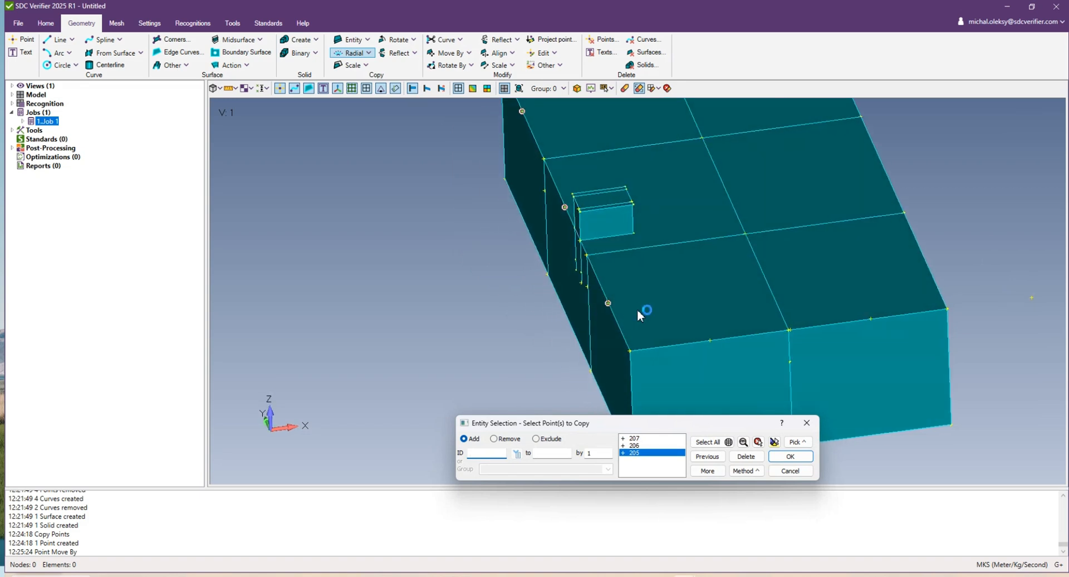
click(790, 457)
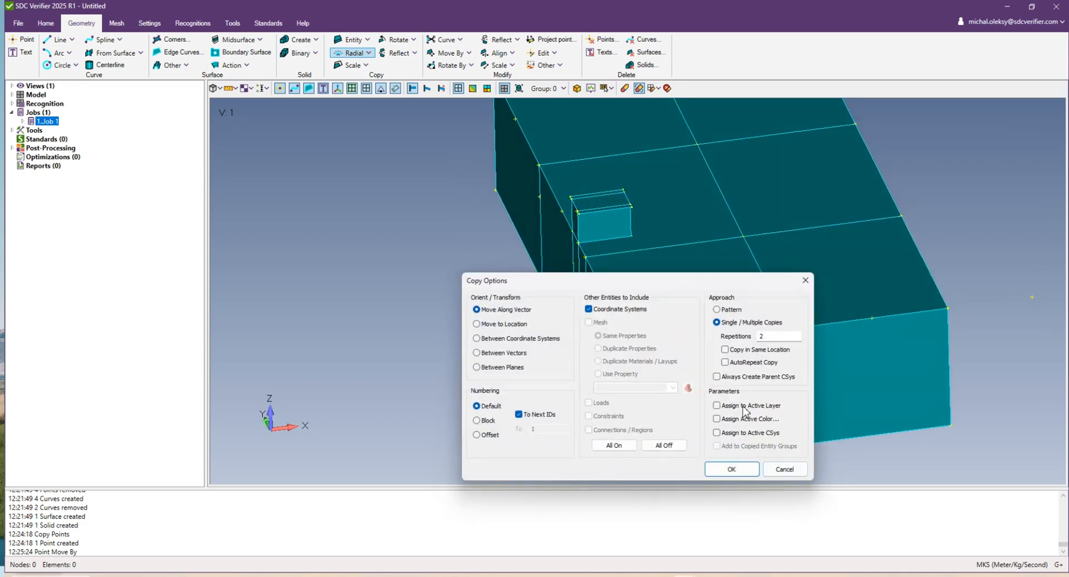
click(725, 362)
click(735, 472)
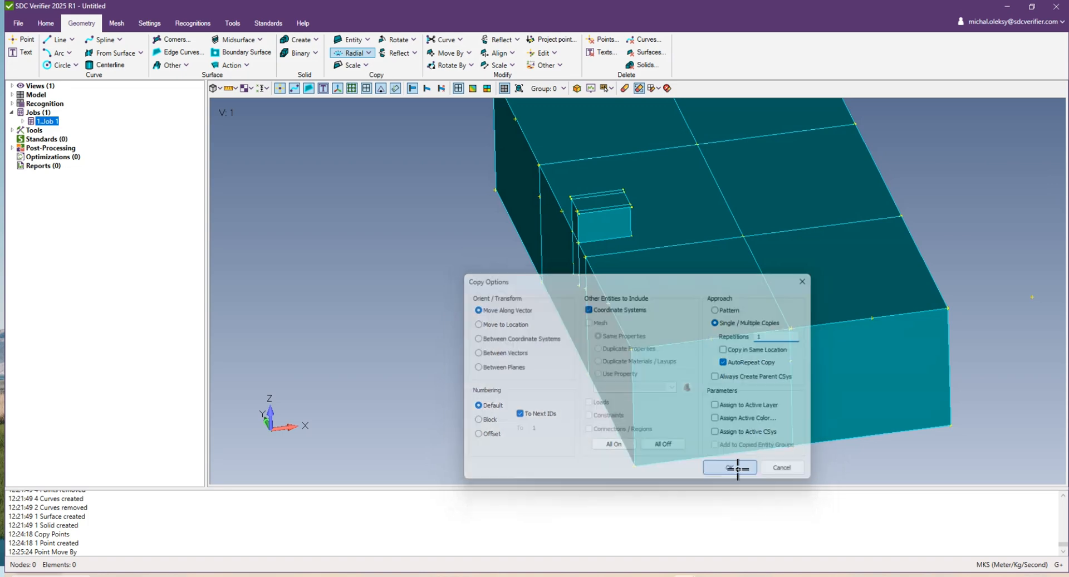
click(626, 471)
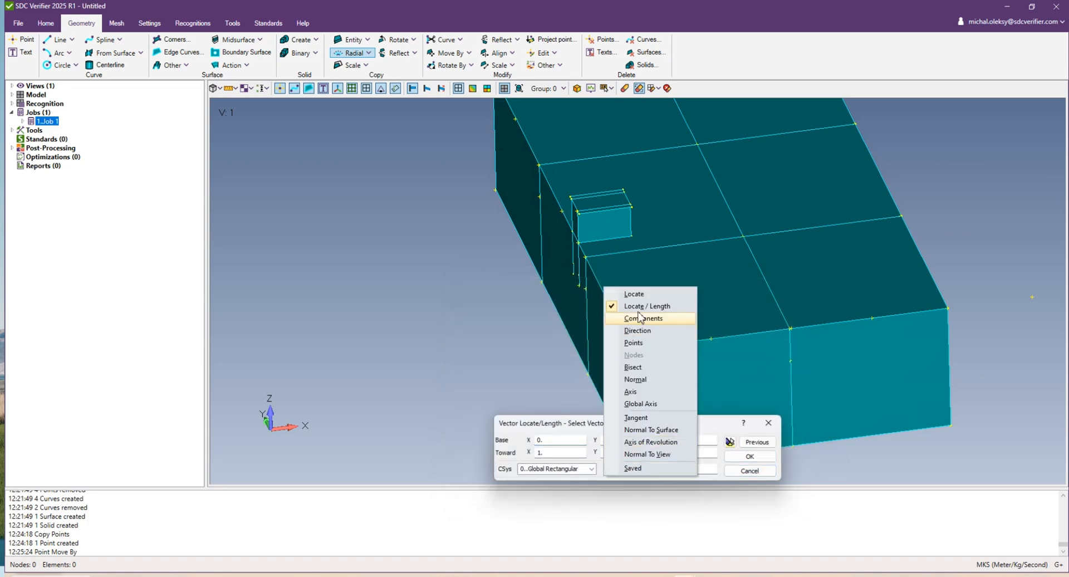
click(634, 342)
click(631, 349)
click(702, 340)
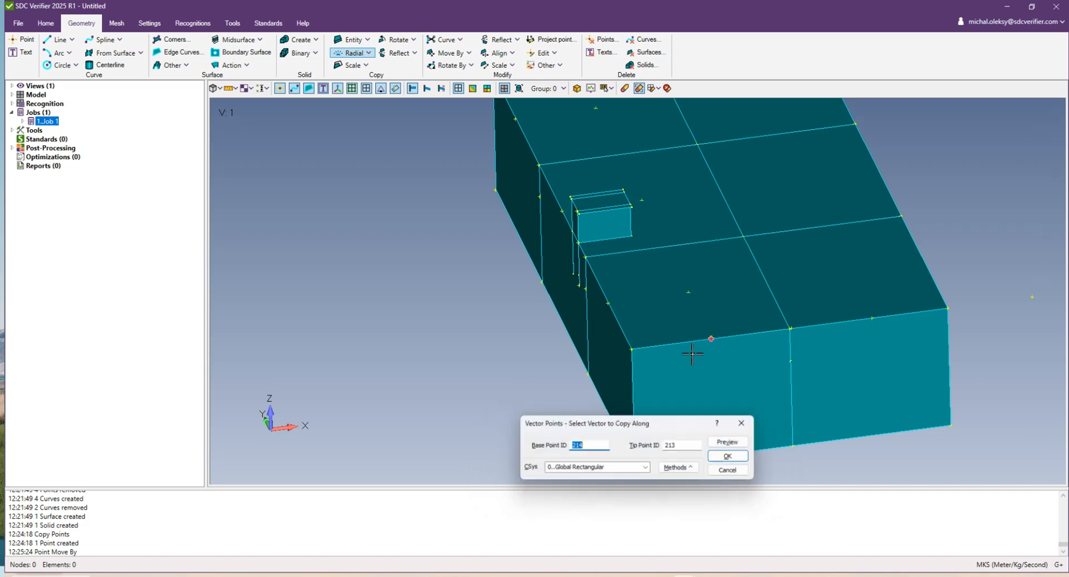
Copy the same three midpoints along a Points vector from the corner to the second end-edge midpoint and end the repeat
click(630, 349)
click(858, 319)
key(Return)
mouse_move(739, 290)
middle_down()
mouse_move(750, 298)
mouse_move(747, 287)
middle_up()
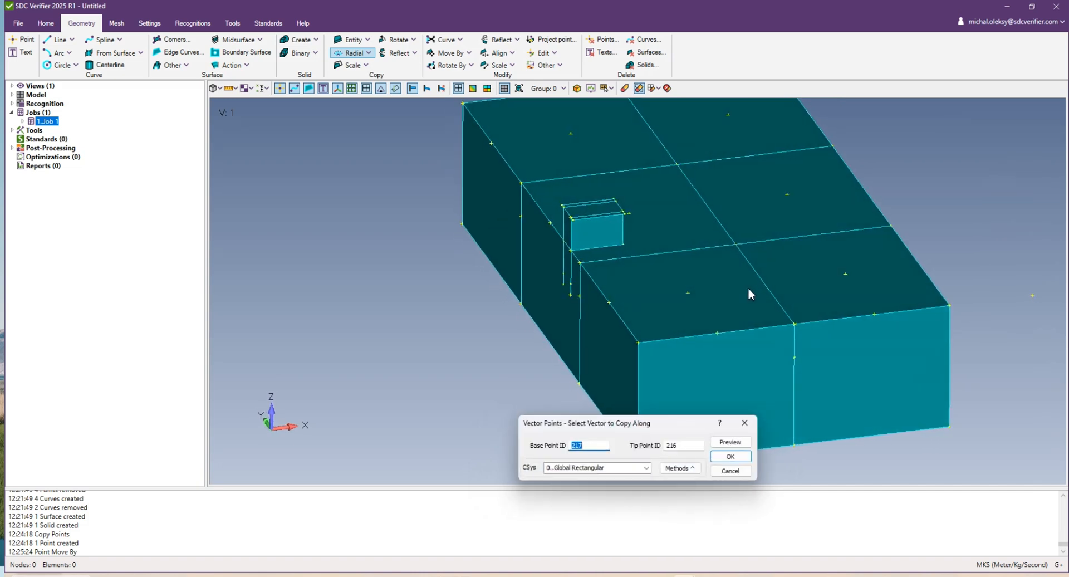
key(Return)
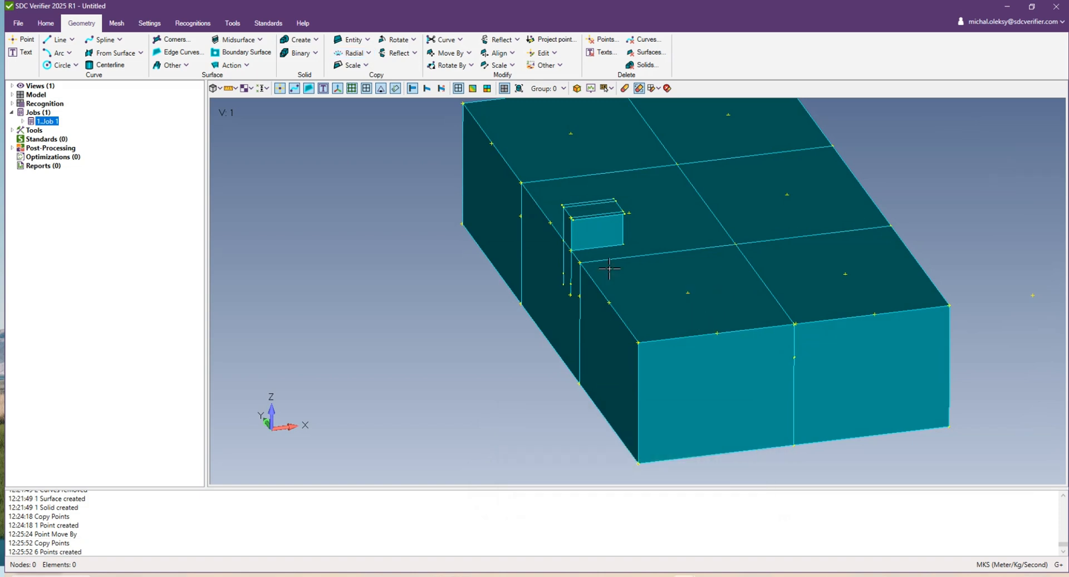
Move the three long-edge and two end-edge midpoints down onto the side faces, along a Locate/Length vector from corner point 13 toward point 1
click(467, 53)
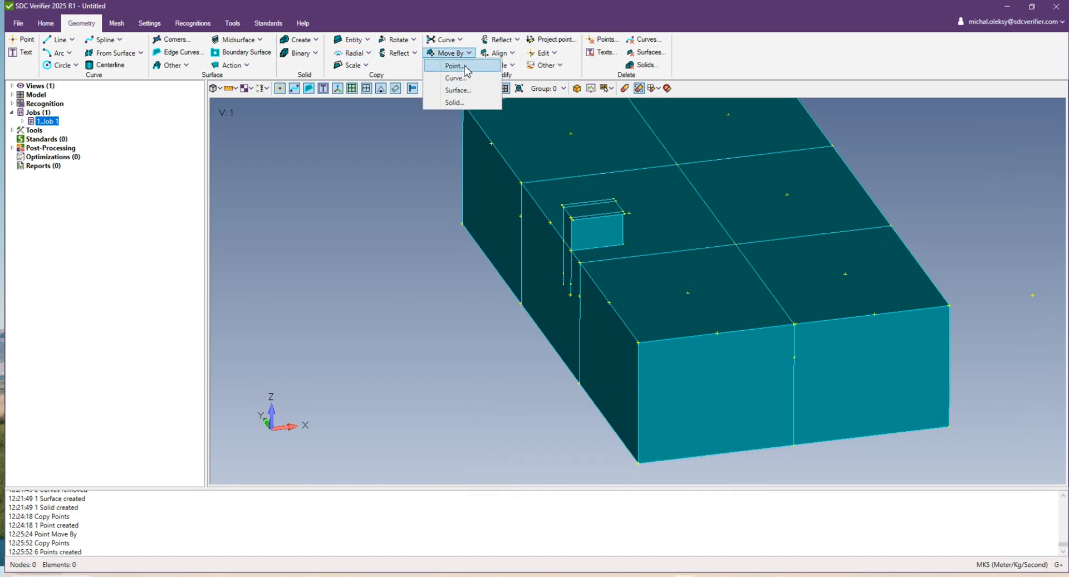
click(467, 70)
click(491, 143)
click(550, 222)
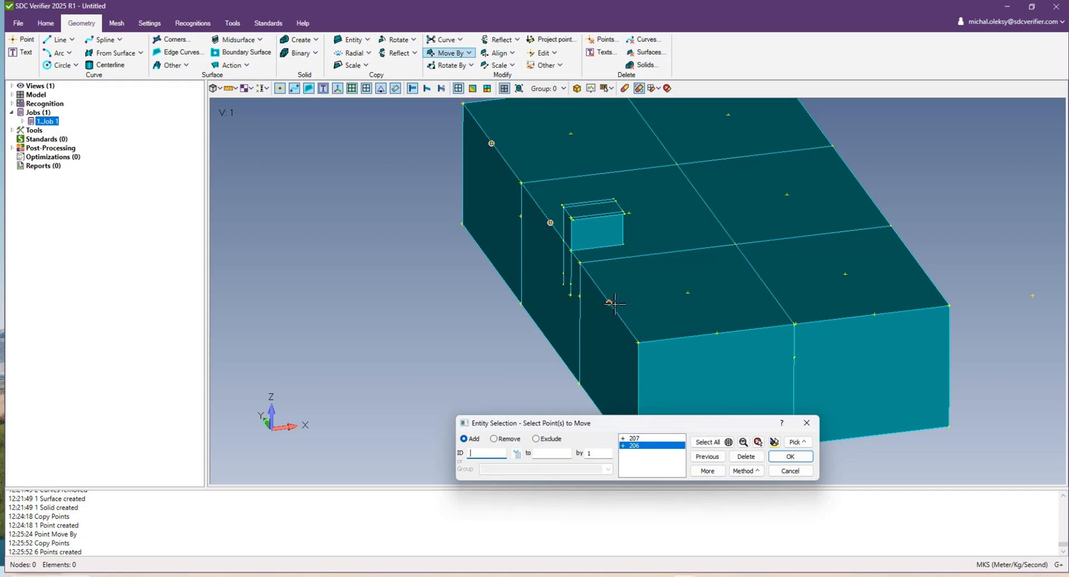
click(609, 302)
click(717, 333)
click(874, 313)
key(Return)
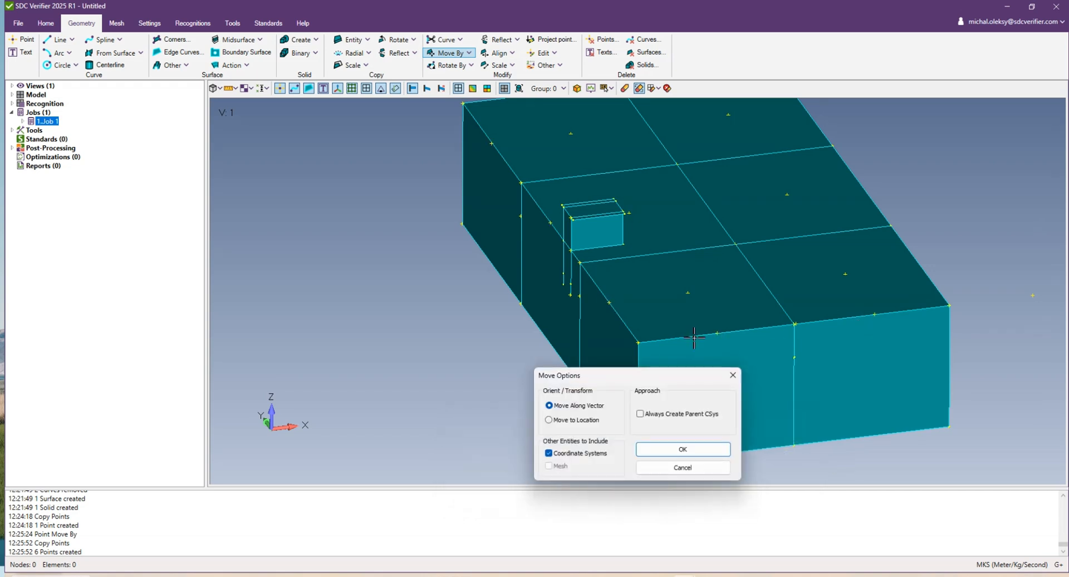
key(Return)
click(681, 466)
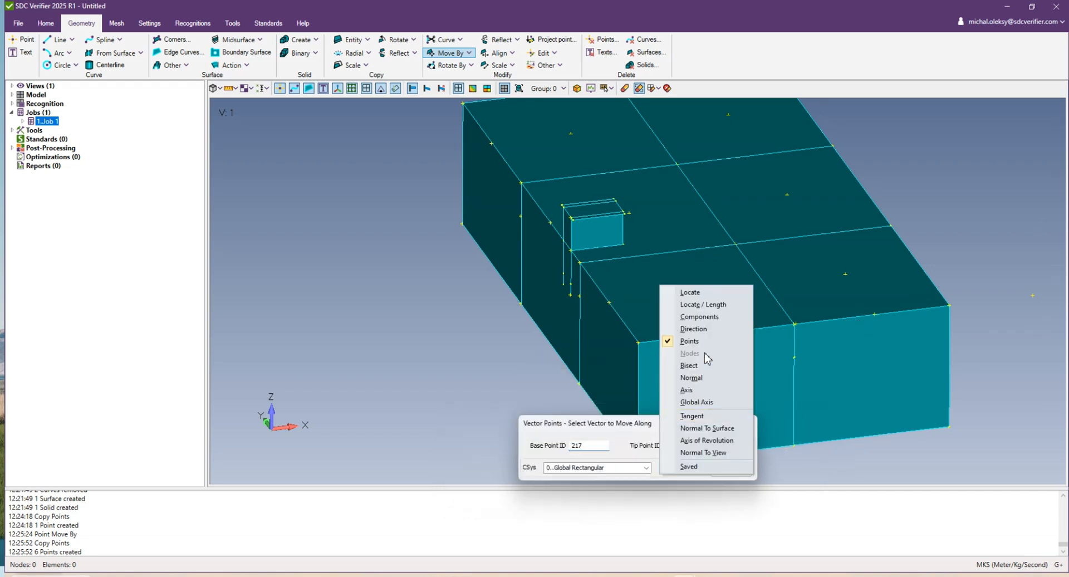
click(696, 293)
click(623, 469)
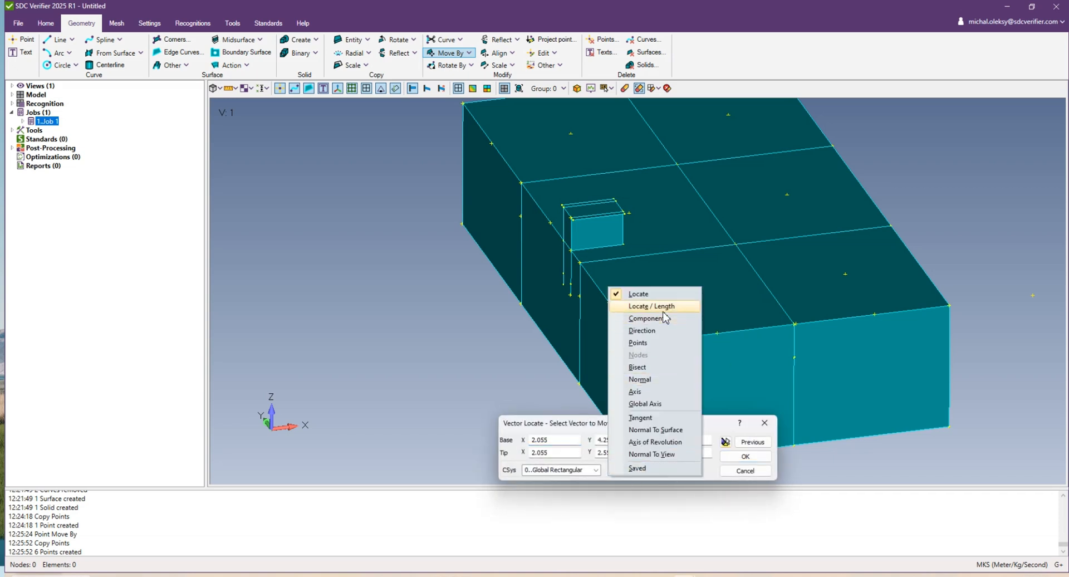
click(700, 305)
ctrl+middle_drag(659, 353, 657, 284)
click(639, 278)
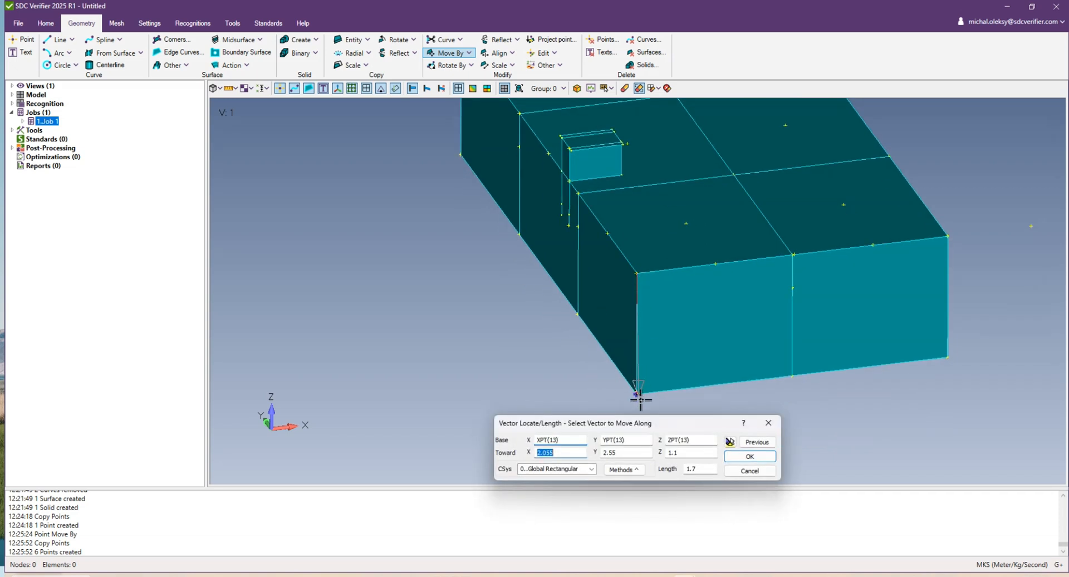
click(638, 399)
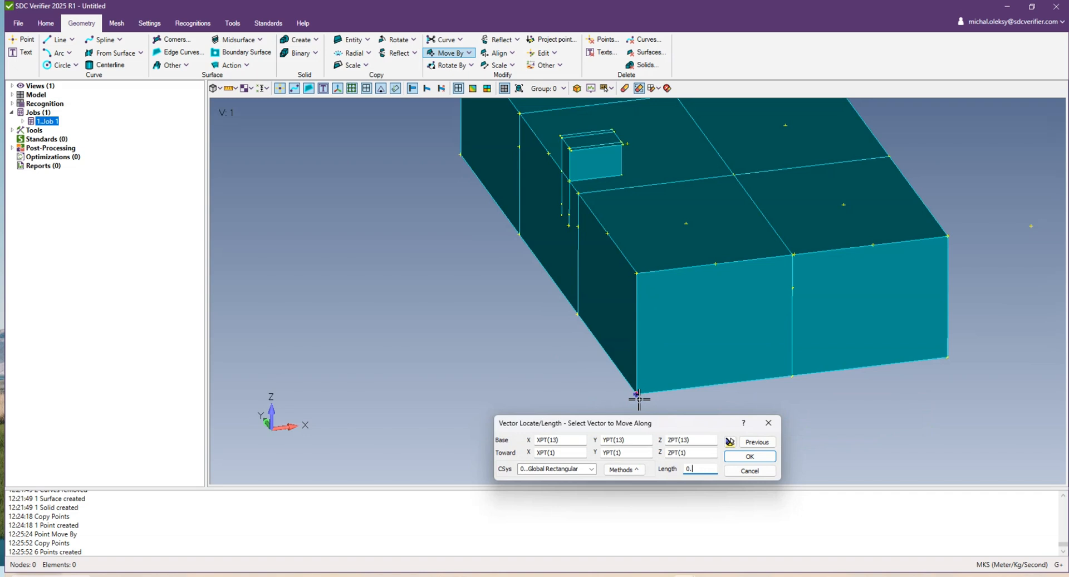
click(738, 458)
Draw circles of radius 0.1 centred on the three points of the long side face and end the circle command
middle_drag(614, 278, 643, 298)
middle_drag(479, 196, 434, 188)
right_click(502, 200)
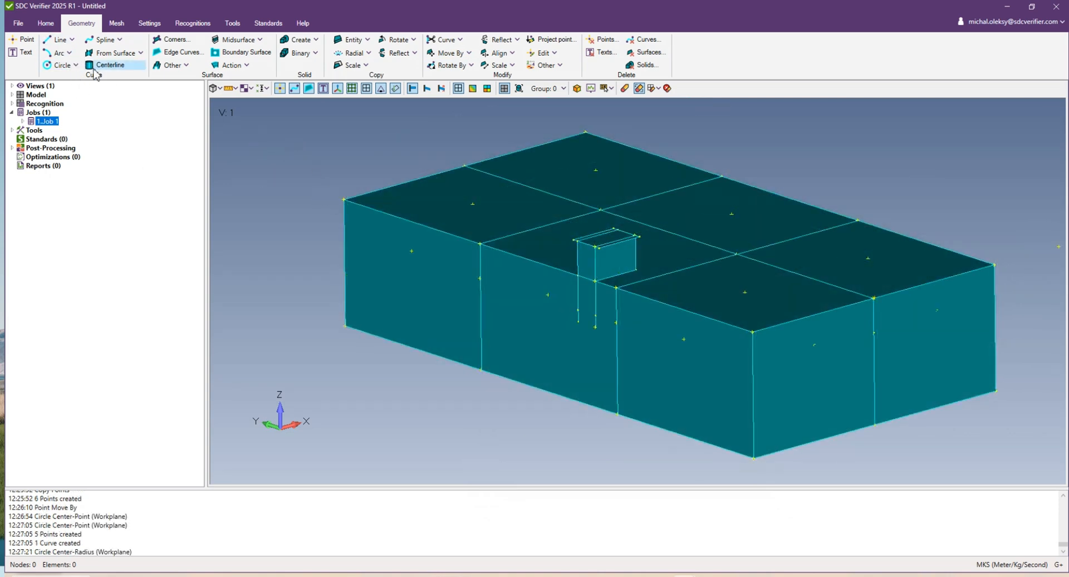
click(76, 65)
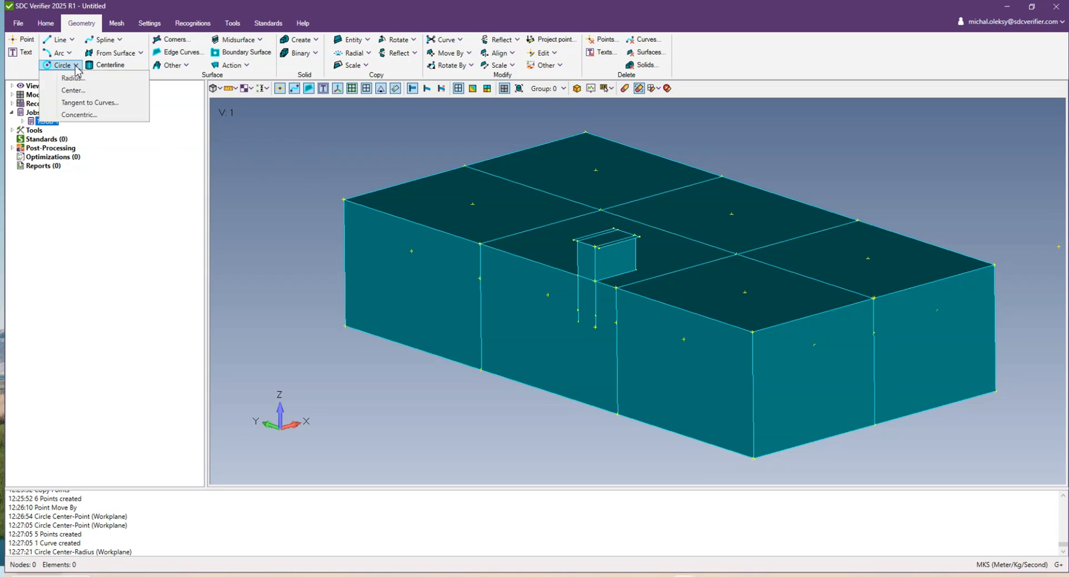
click(73, 91)
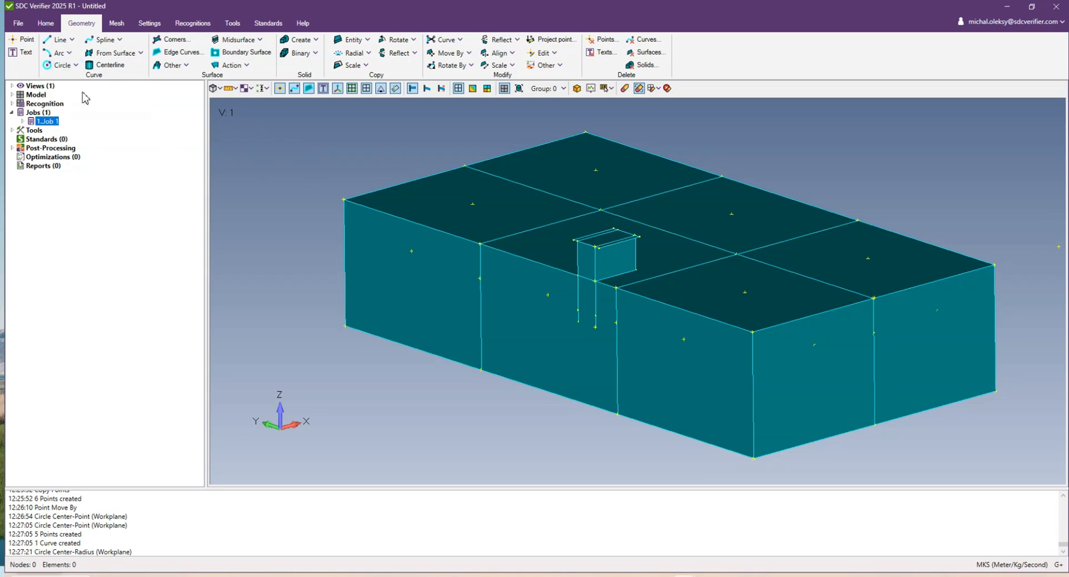
click(413, 255)
click(774, 455)
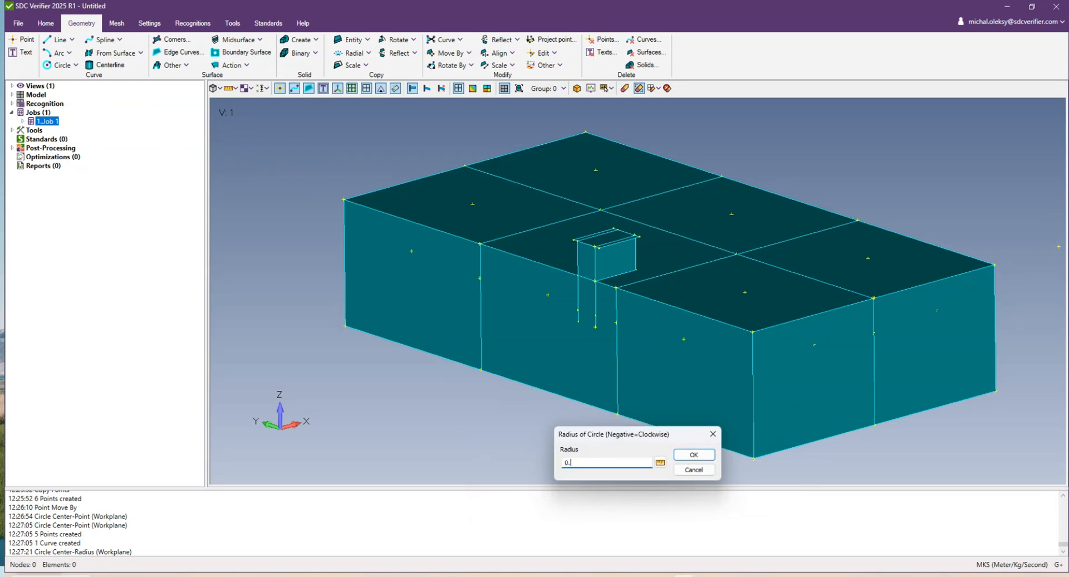
click(694, 455)
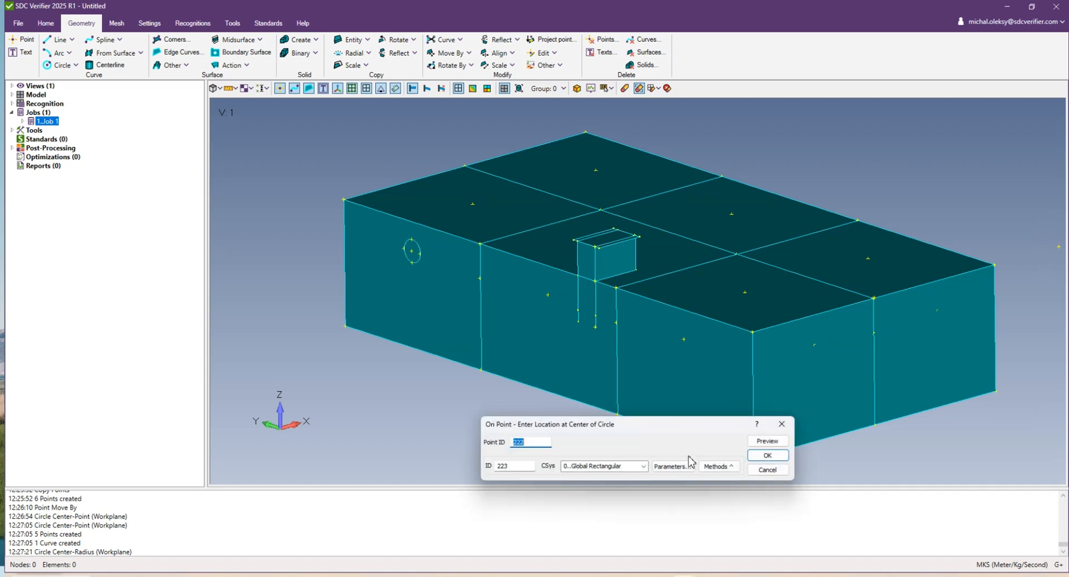
click(550, 305)
key(Return)
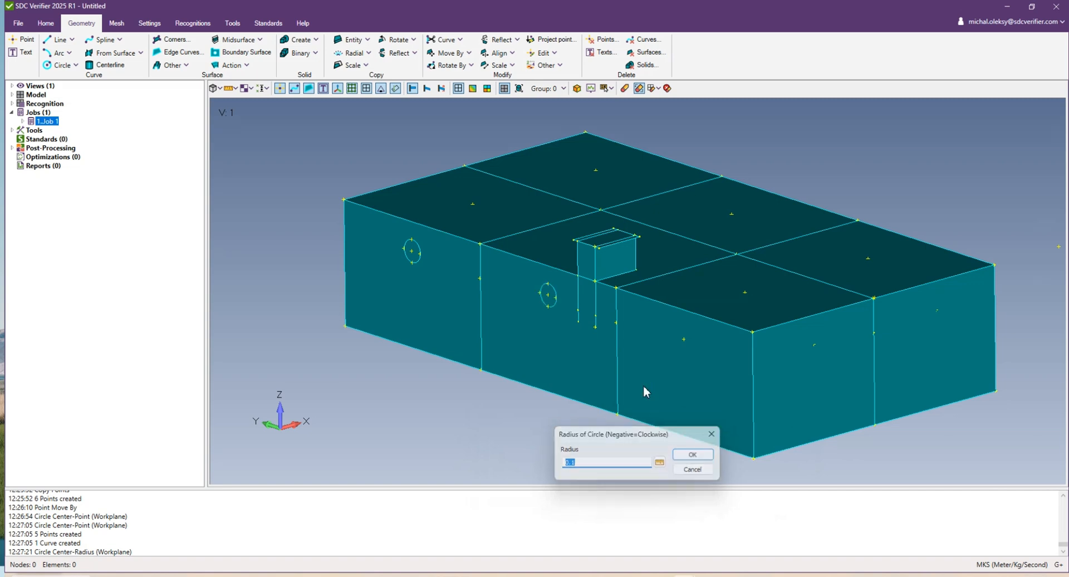
click(680, 343)
key(Return)
key(Return)
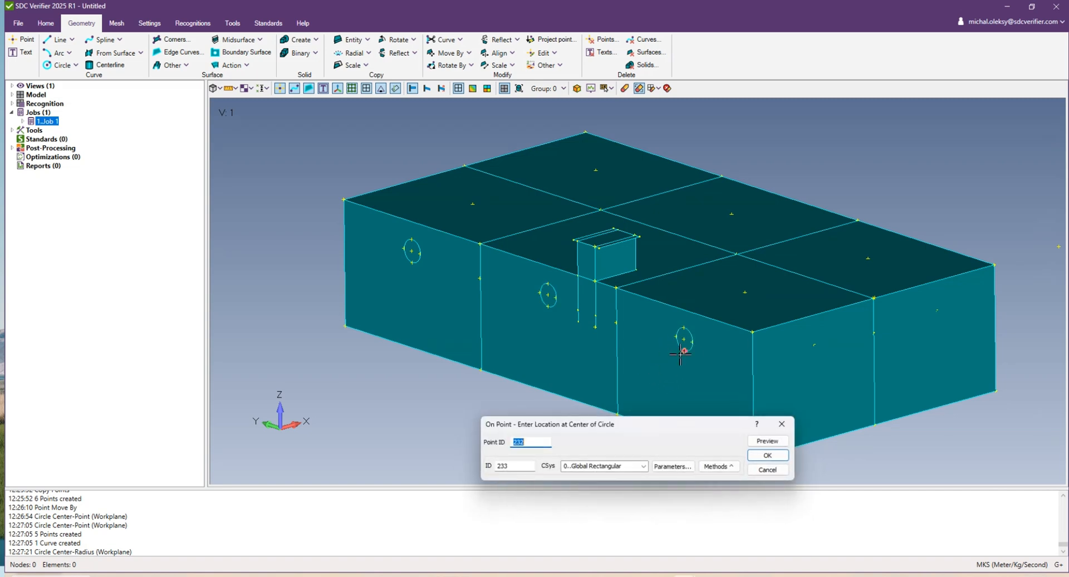
middle_drag(675, 353, 513, 310)
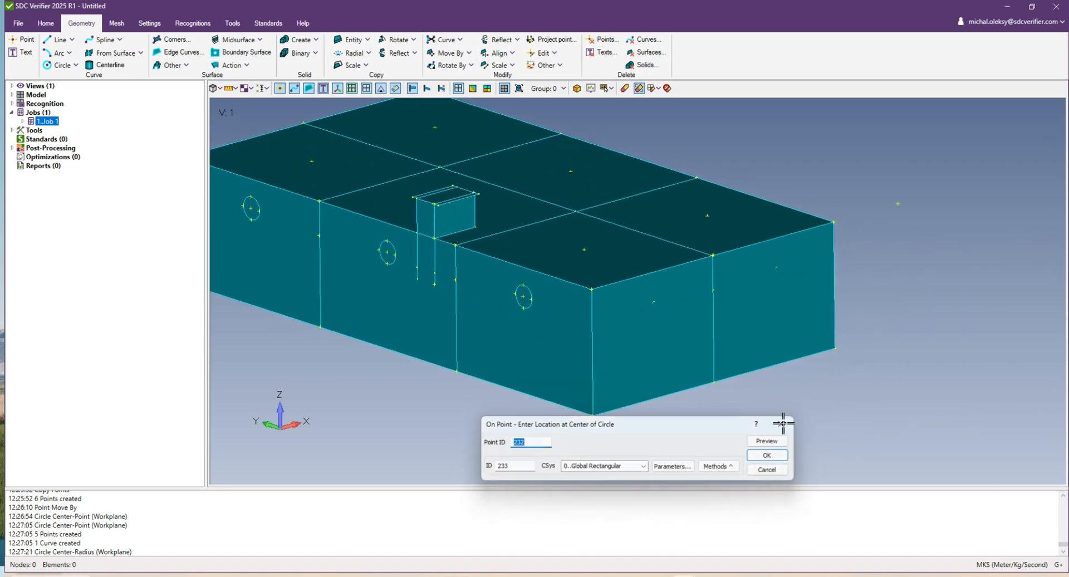
click(781, 424)
Define the workplane on the end face, with base at point 1, first point at point 13 and second point at the middle of the upper edge
middle_drag(661, 323, 573, 332)
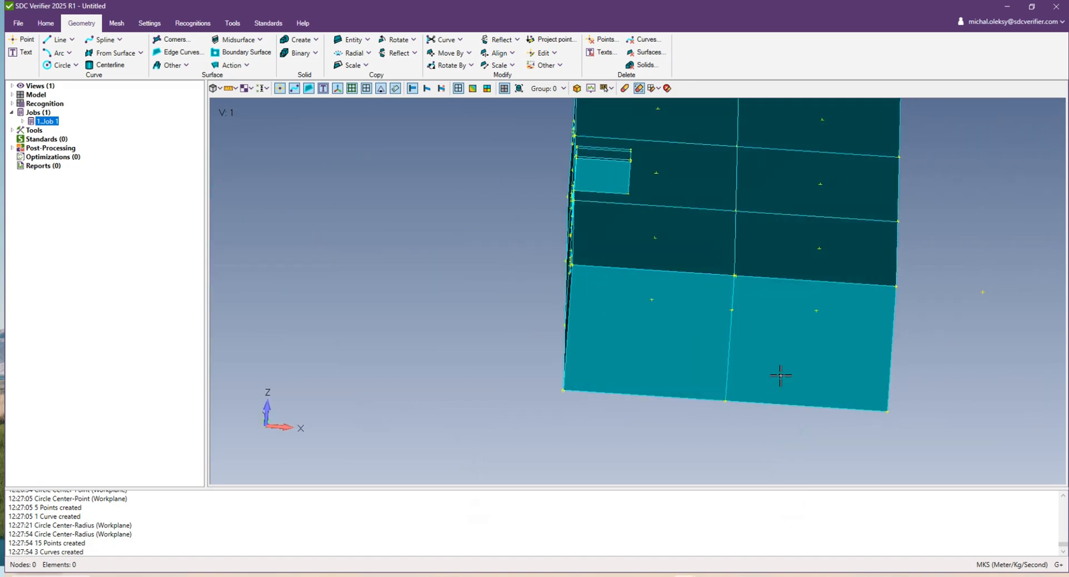
middle_drag(780, 376, 592, 321)
right_click(594, 320)
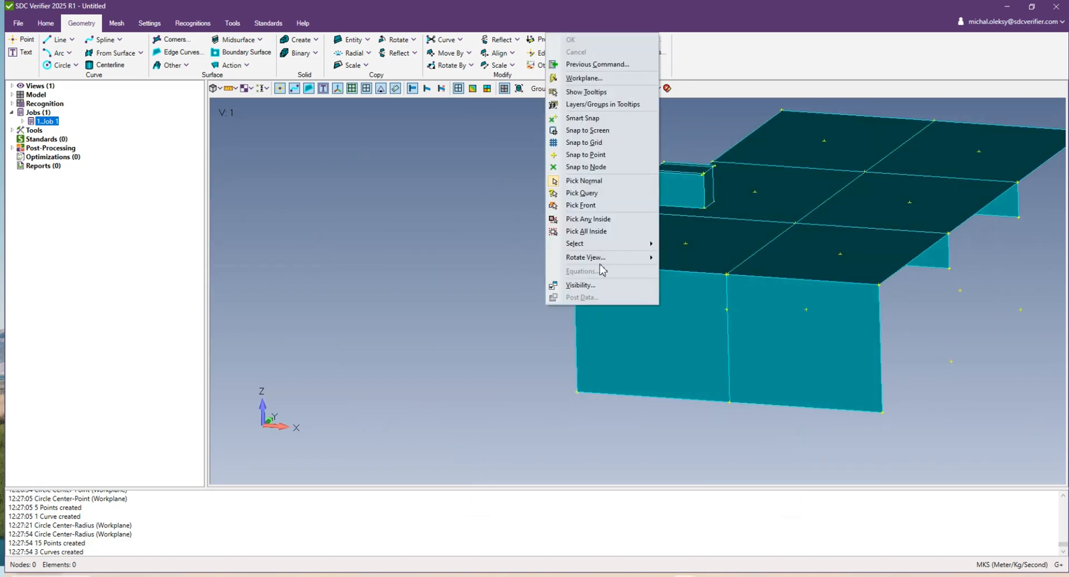
click(584, 78)
click(533, 414)
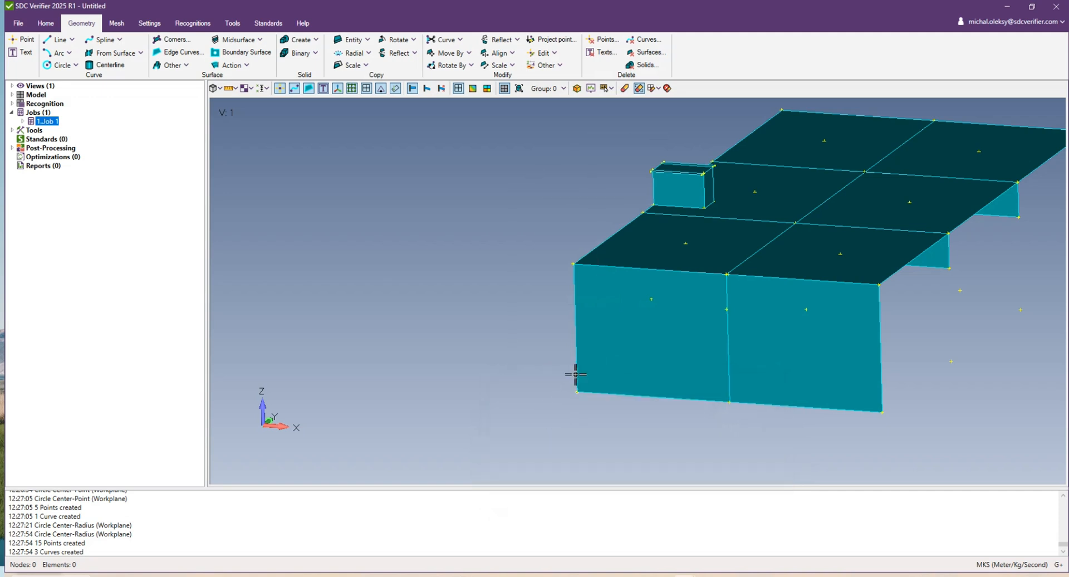
middle_drag(575, 374, 437, 196)
right_click(394, 231)
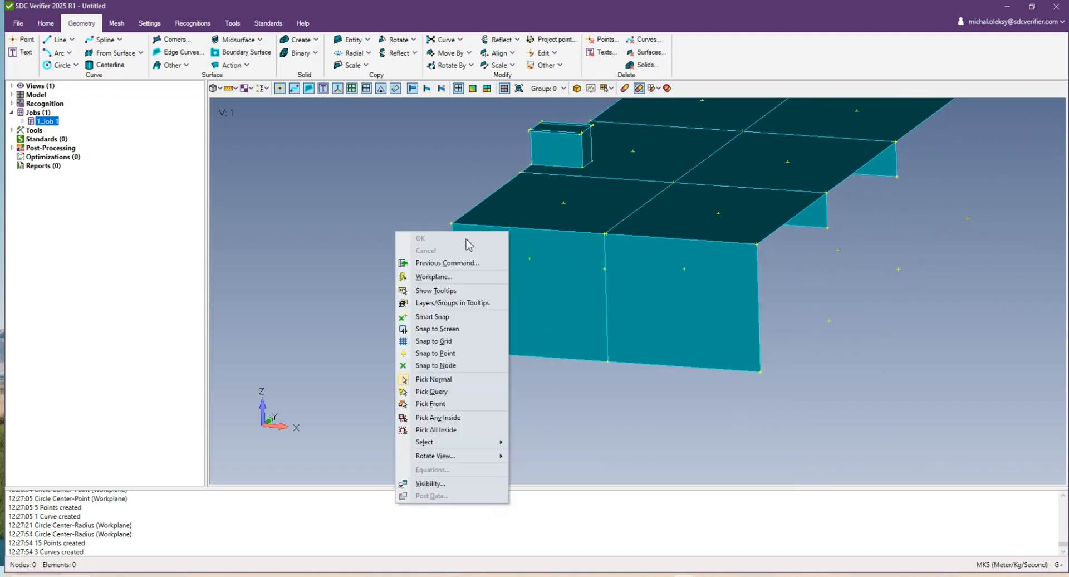
click(443, 277)
click(524, 414)
click(457, 353)
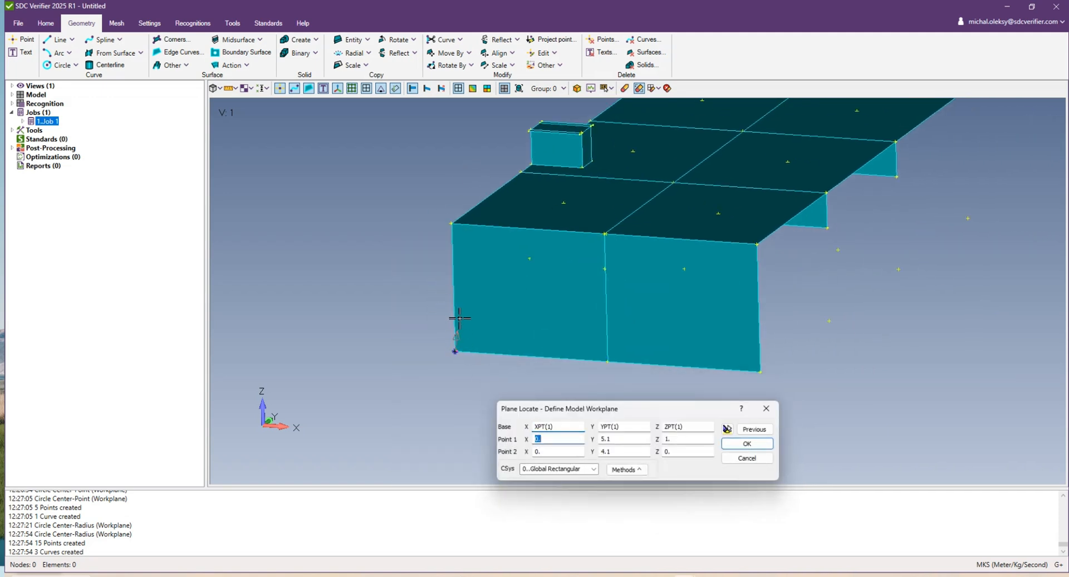
click(450, 223)
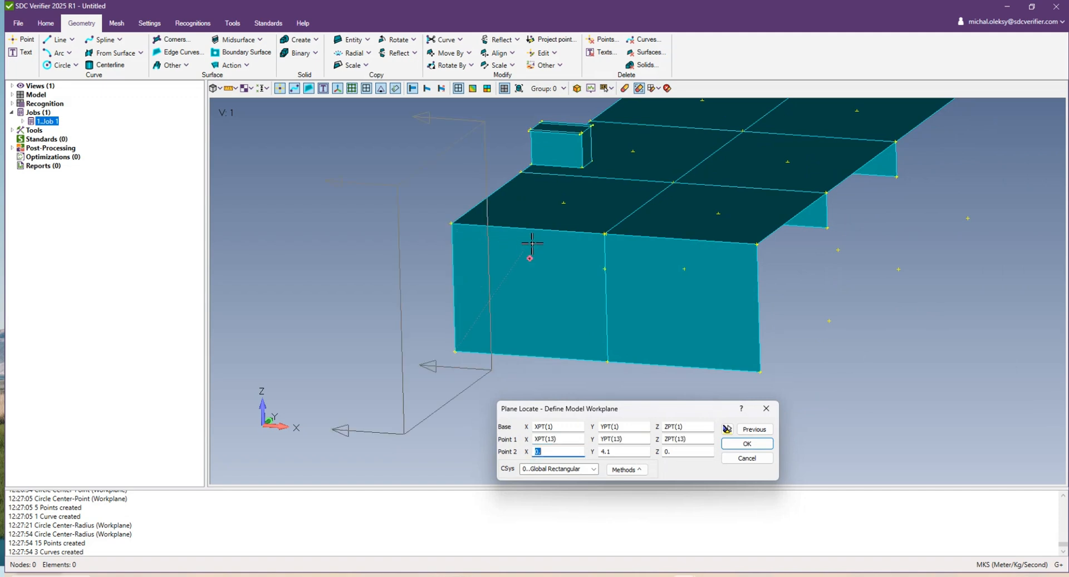
click(604, 233)
click(747, 443)
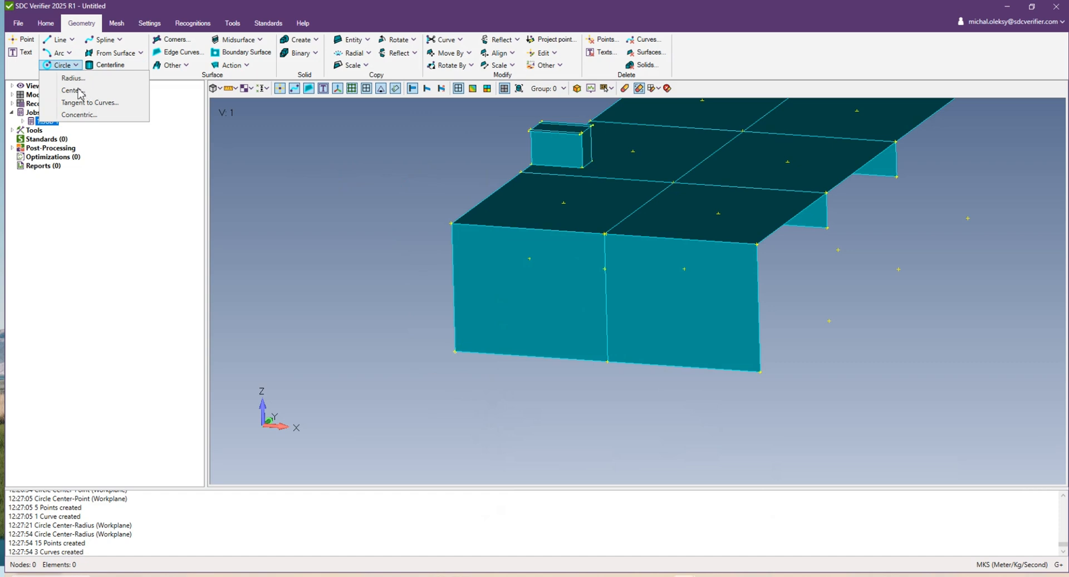
Draw circles of radius 0.1 centred on the two points of the end face and end the circle command
click(72, 90)
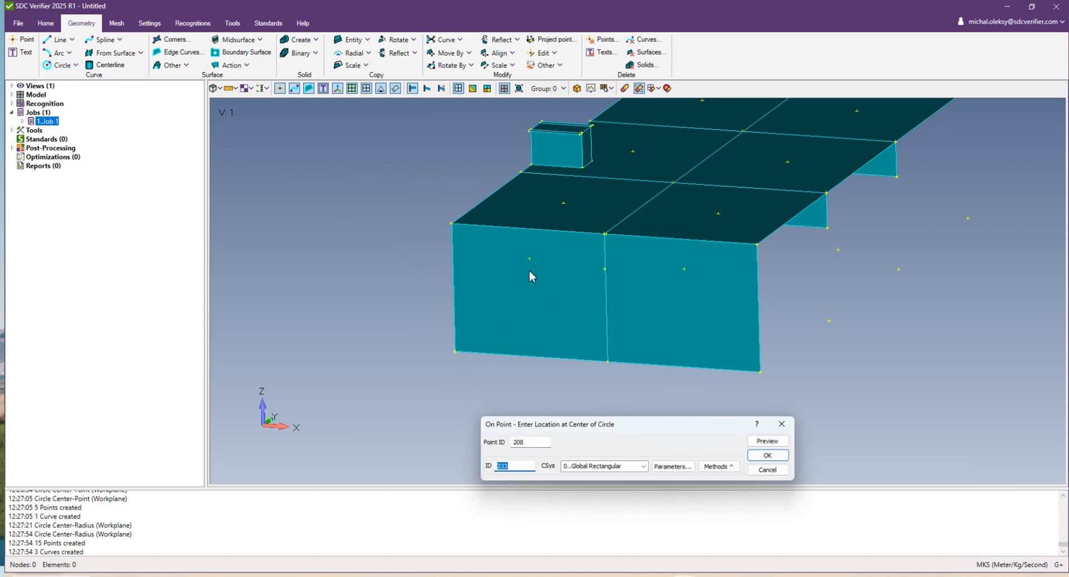
key(Return)
key(Return)
click(677, 270)
key(Return)
key(Return)
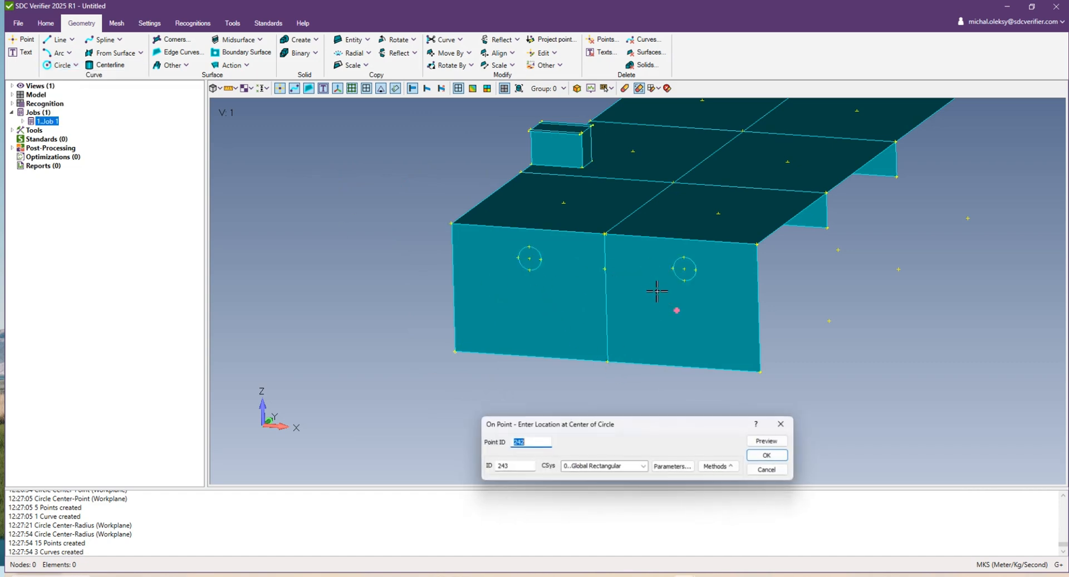
middle_drag(657, 291, 633, 331)
ctrl+middle_drag(649, 219, 517, 380)
right_click(640, 340)
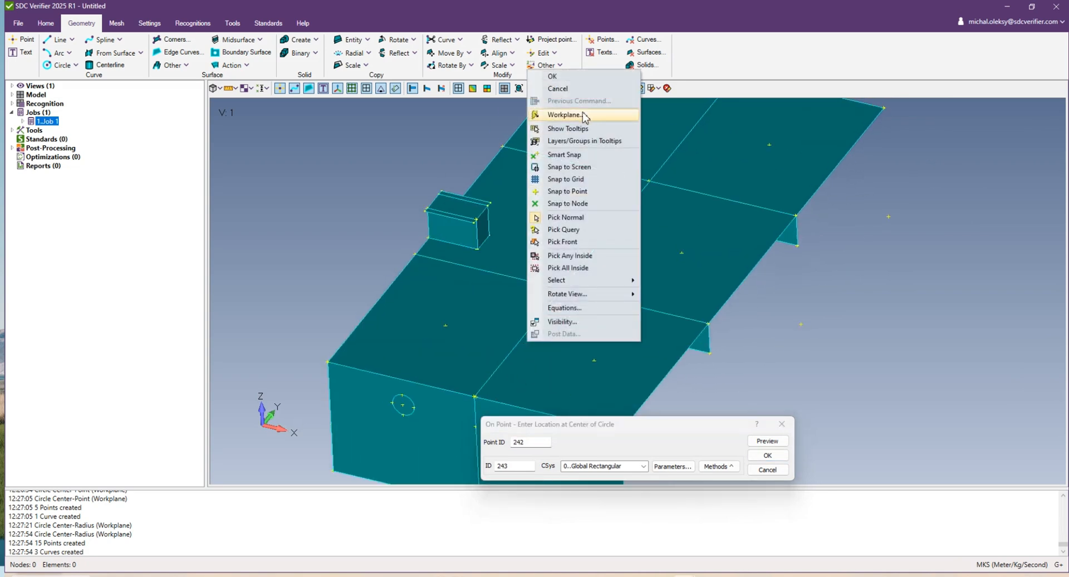
click(823, 456)
key(Escape)
Define the workplane on the top surface, with base at corner point 13 and first point at point 16
right_click(598, 323)
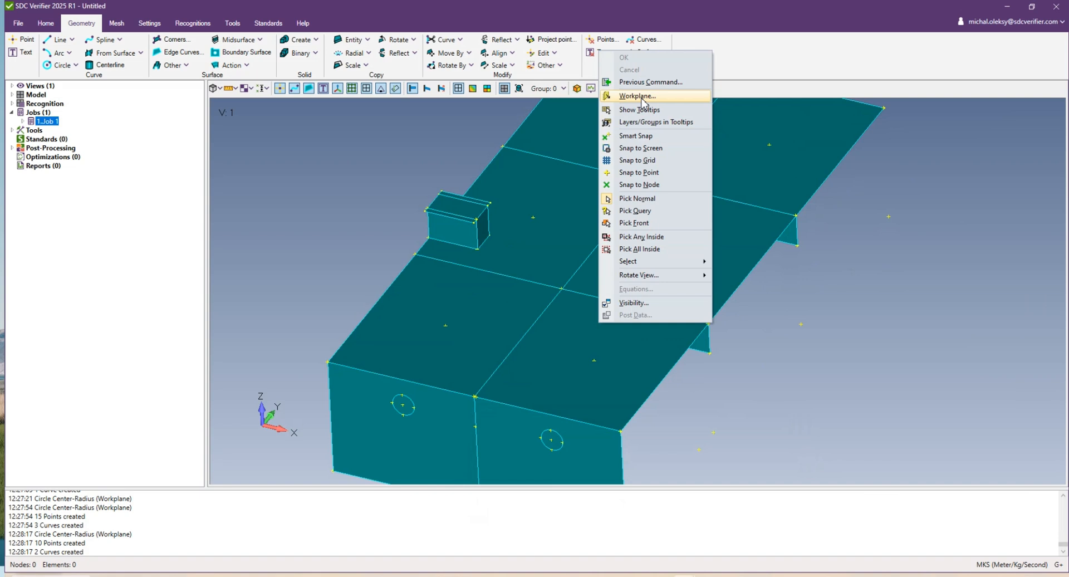
click(641, 96)
click(520, 412)
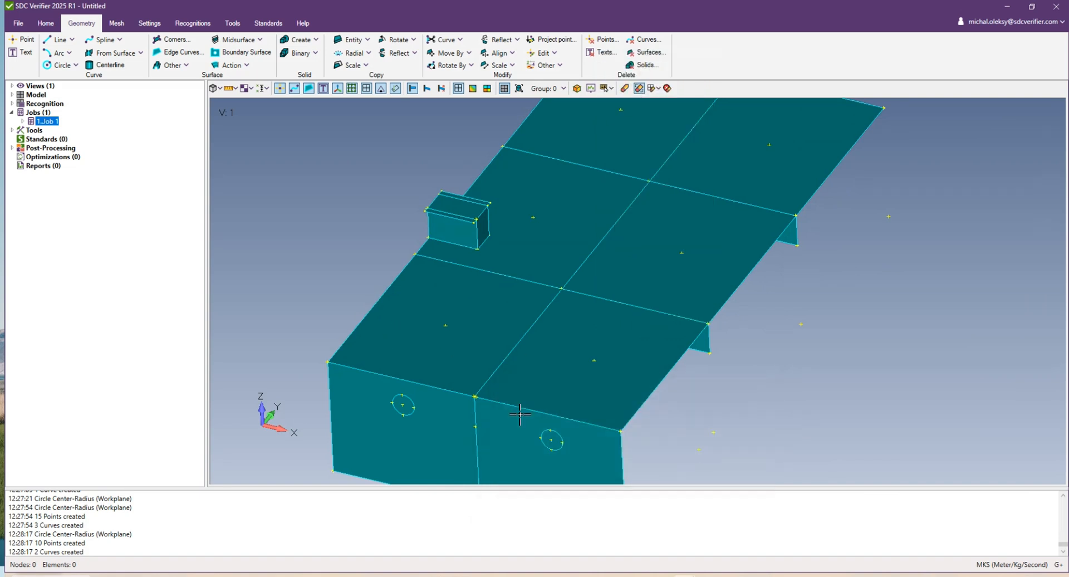
right_click(497, 374)
click(544, 147)
click(512, 402)
click(750, 428)
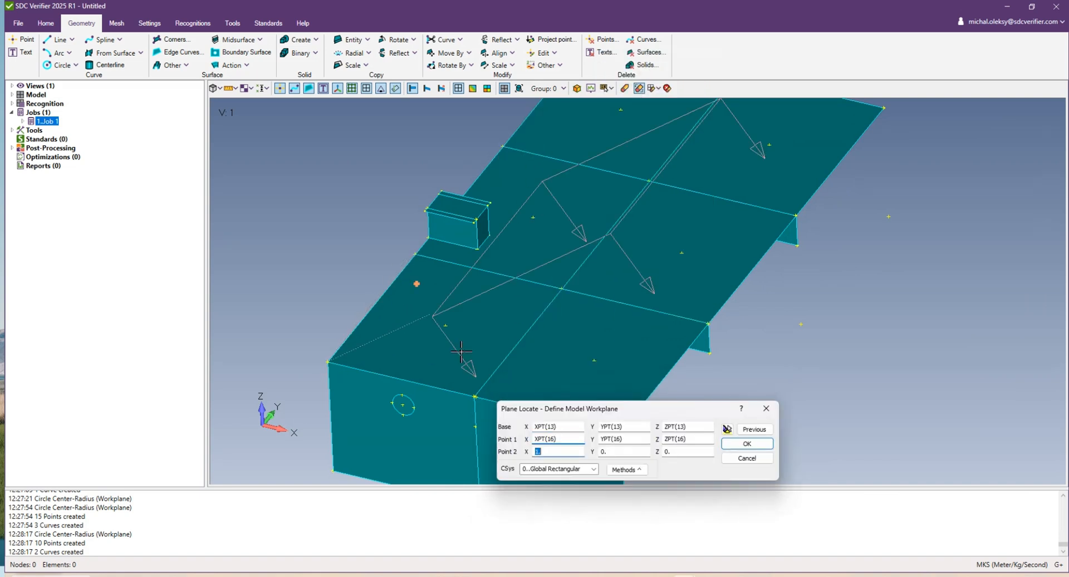
click(752, 442)
right_click(573, 332)
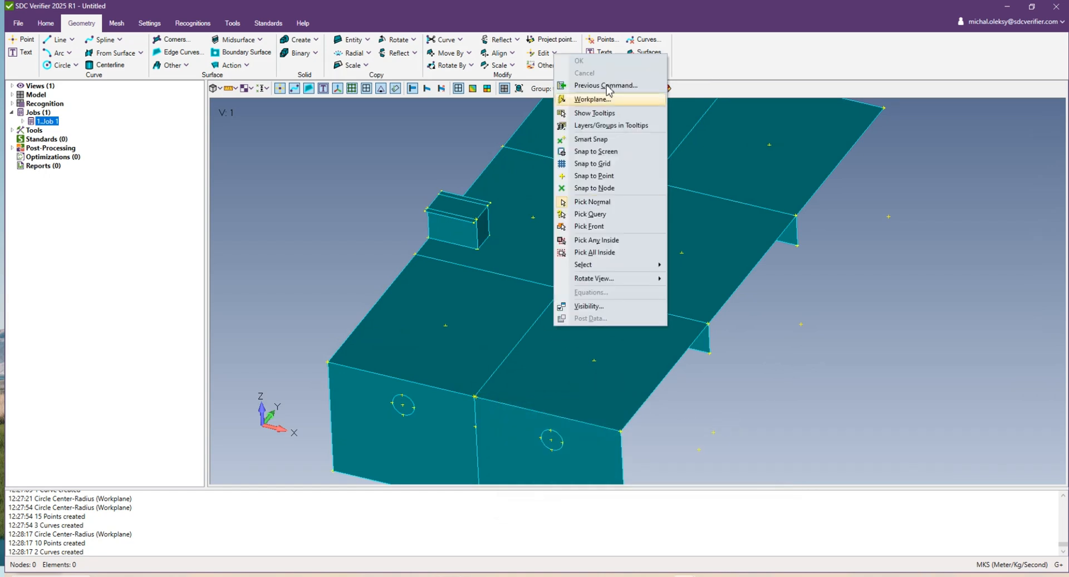
click(337, 130)
Draw circles of radius 0.1 at the centres of the two top panels beside the end face and the middle panel opposite the bracket box
click(65, 65)
click(79, 91)
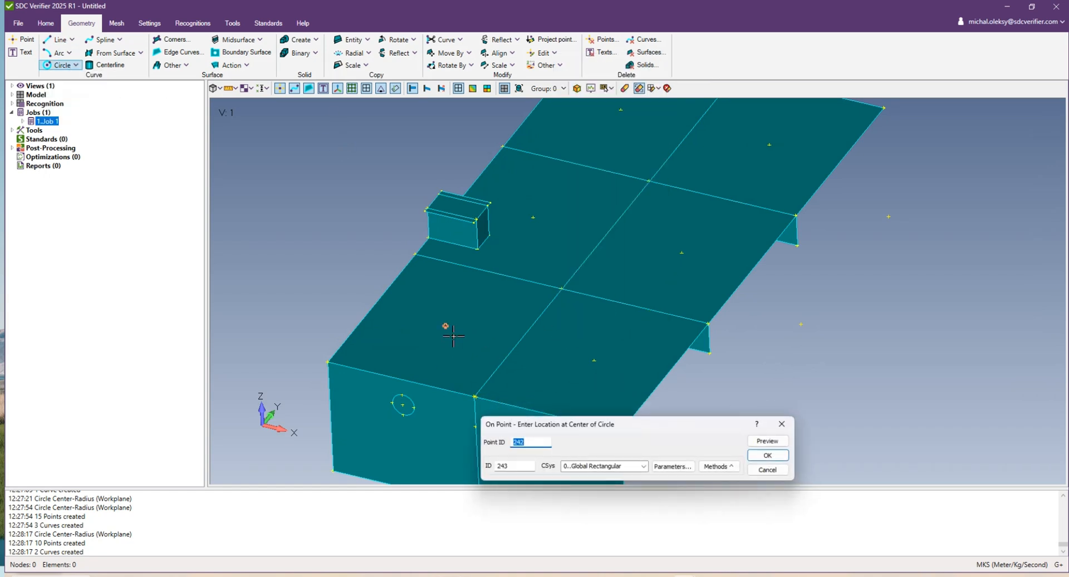
key(Return)
key(Return)
click(594, 363)
key(Return)
key(Return)
click(677, 255)
key(Return)
key(Return)
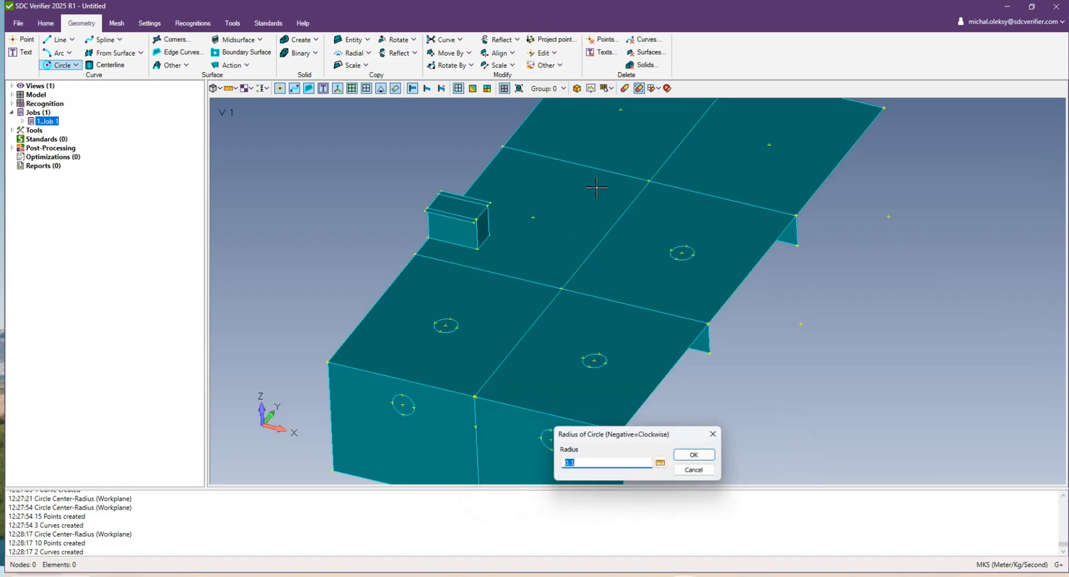
Draw circles of radius 0.1 at the centres of the three remaining top panels and end the circle command
click(534, 216)
key(Return)
key(Return)
key(Return)
click(768, 145)
key(Return)
key(Return)
click(781, 466)
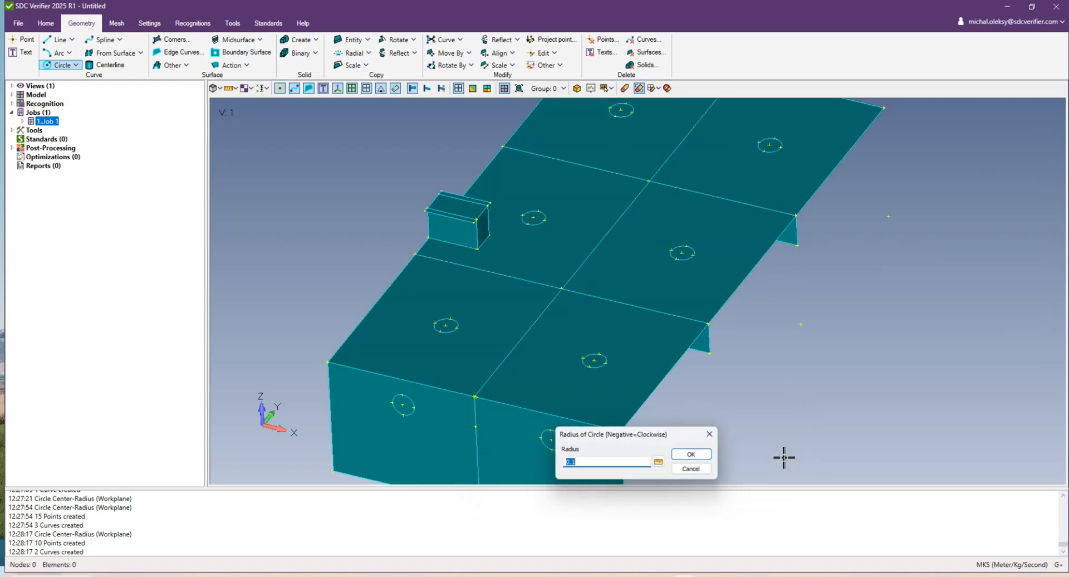
click(709, 465)
Project the six circles on the top panels onto the top surface, using front picking to choose the surface
scroll(552, 349, down, 4)
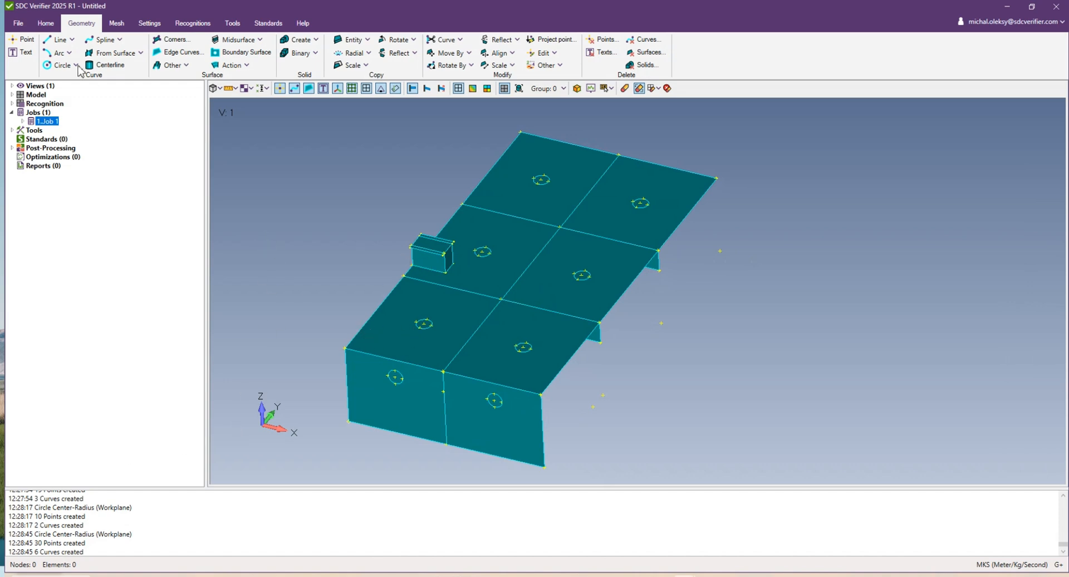
middle_drag(426, 334, 443, 318)
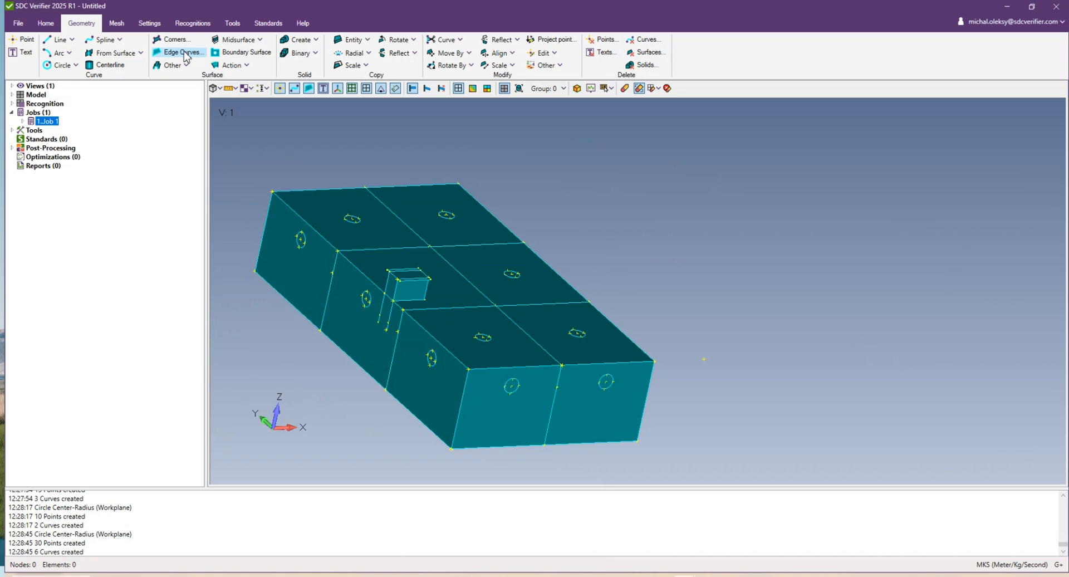
click(141, 54)
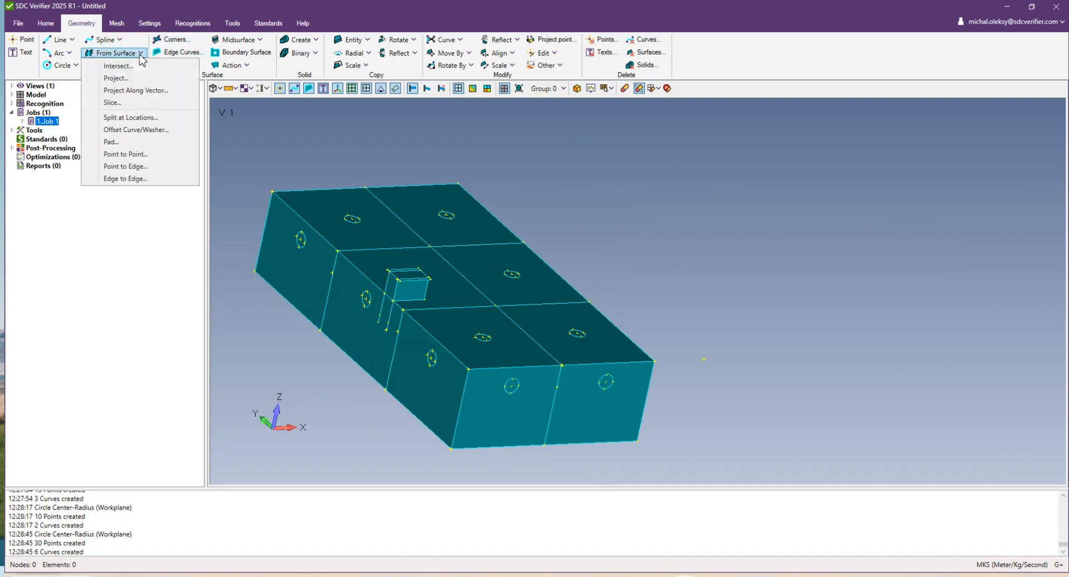
click(126, 83)
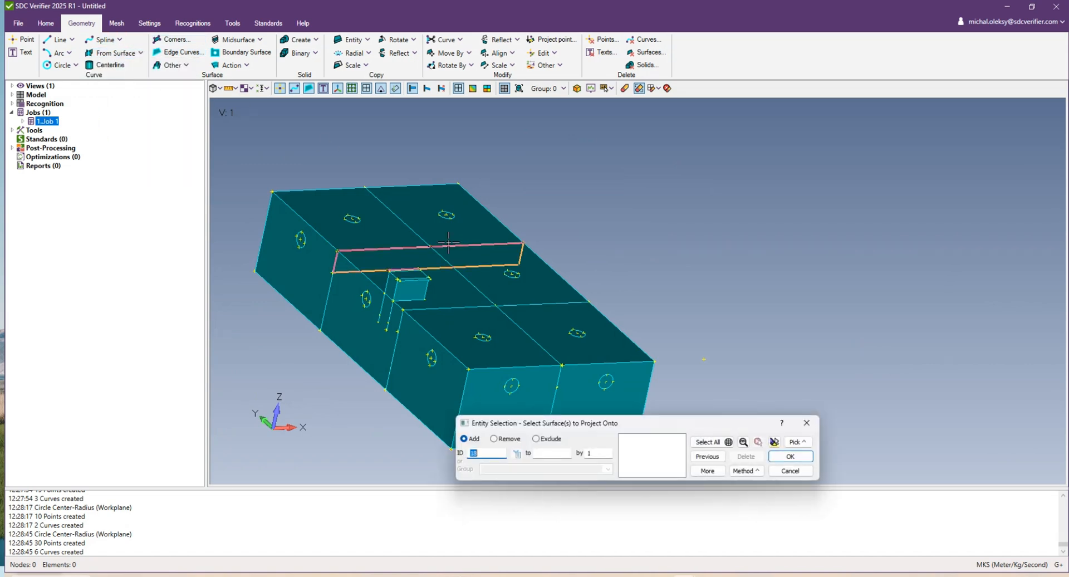
mouse_move(468, 292)
middle_down()
mouse_move(461, 305)
mouse_move(486, 284)
middle_up()
right_click(486, 284)
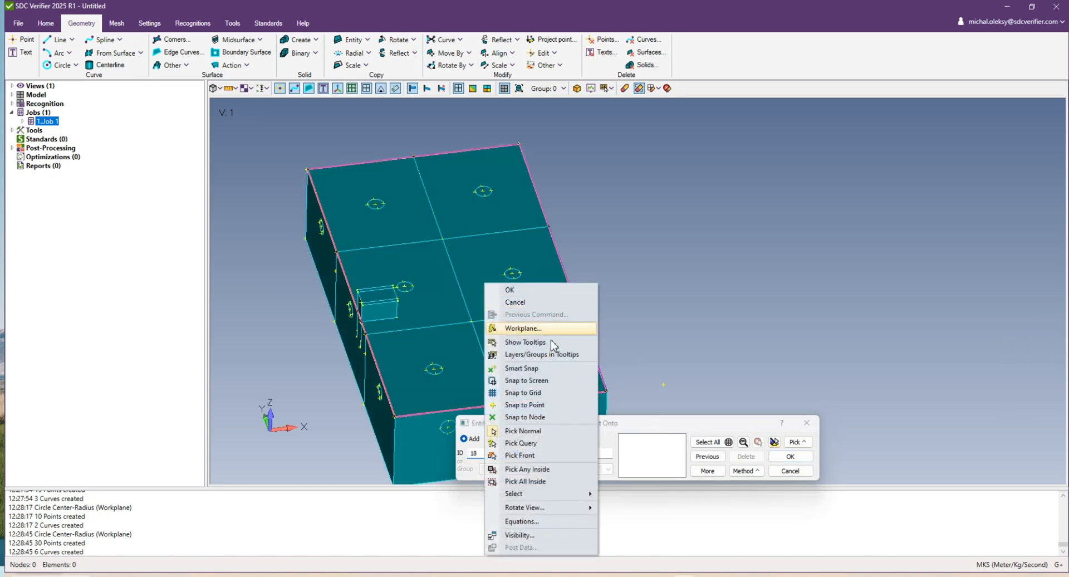
click(523, 456)
ctrl+middle_drag(517, 371, 518, 330)
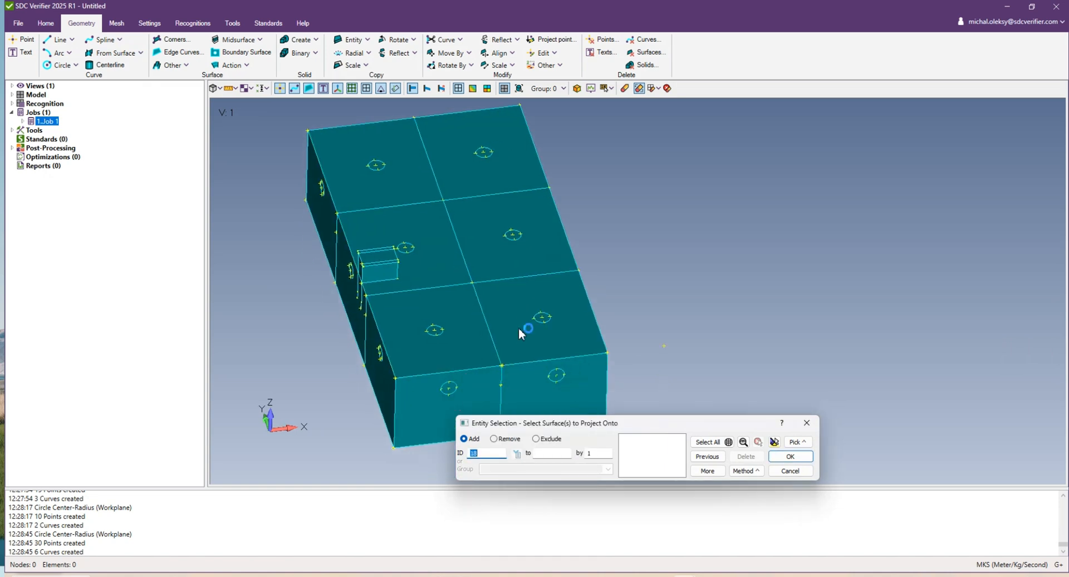
click(492, 240)
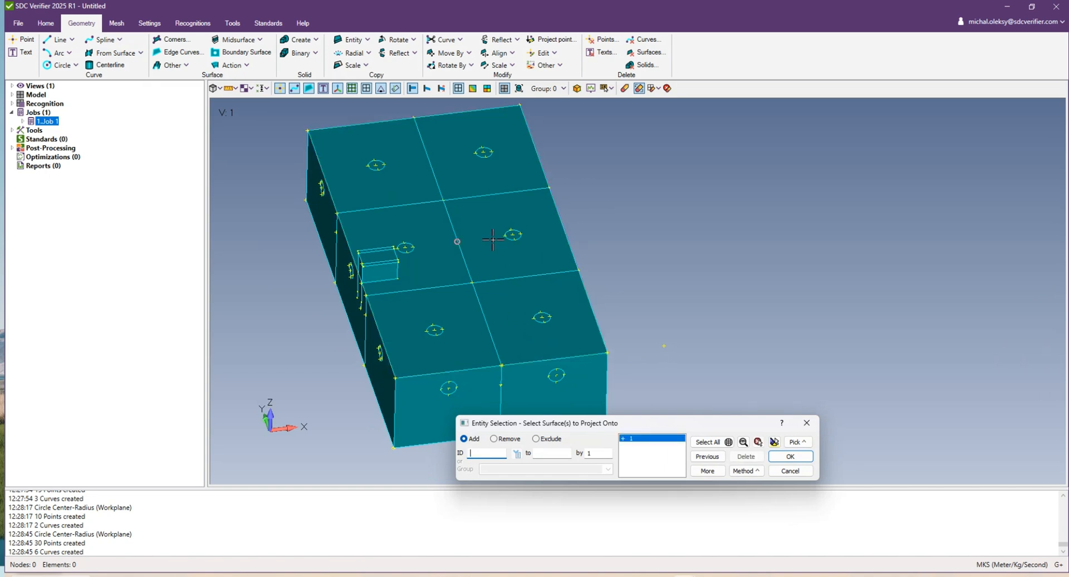
click(789, 458)
click(444, 336)
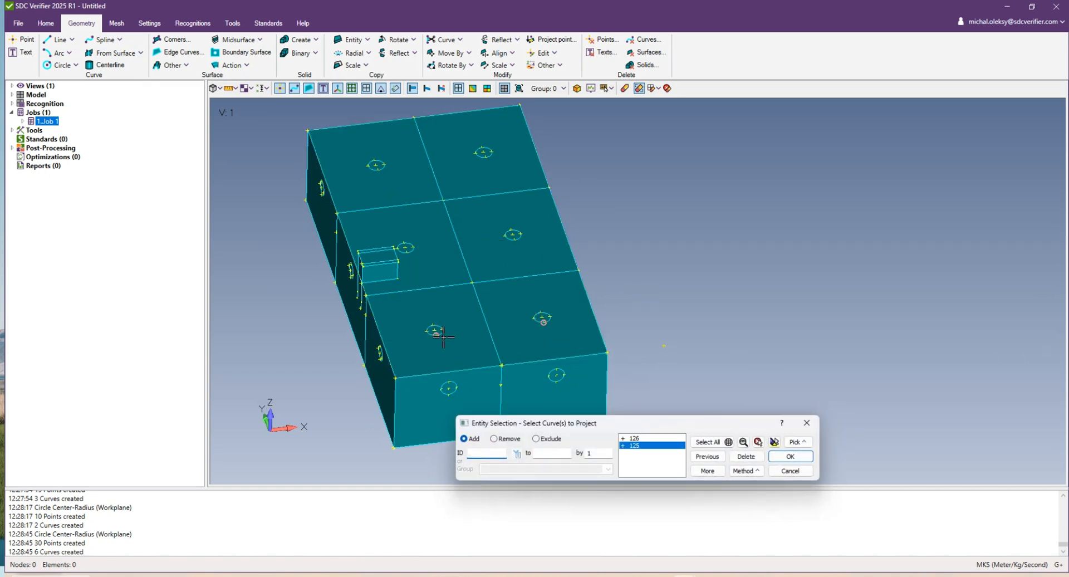
click(415, 252)
click(512, 236)
click(483, 154)
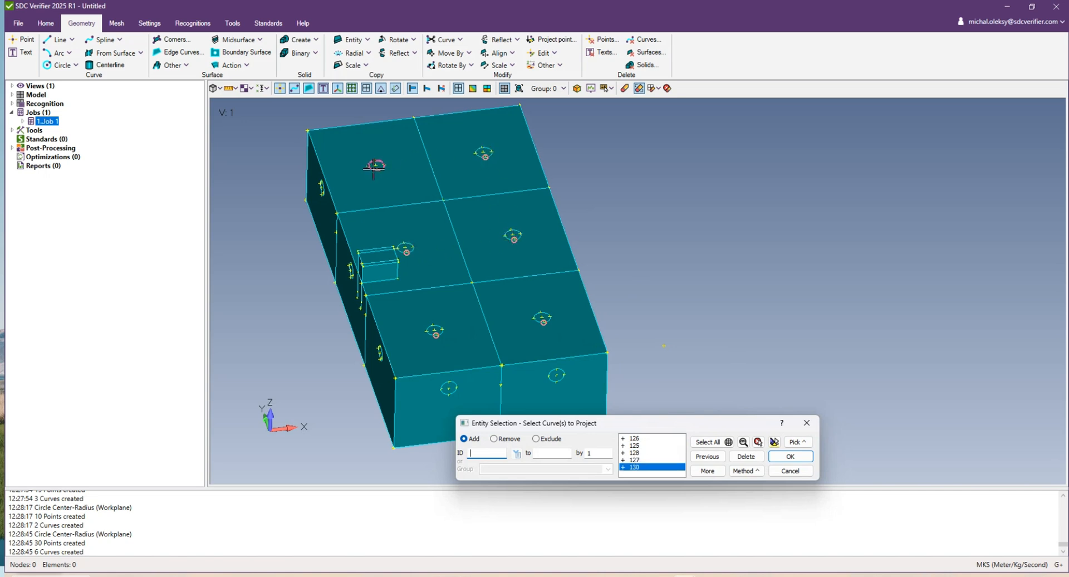
click(787, 460)
Project the two circles on the end face onto the end face surface
ctrl+middle_drag(504, 316, 516, 232)
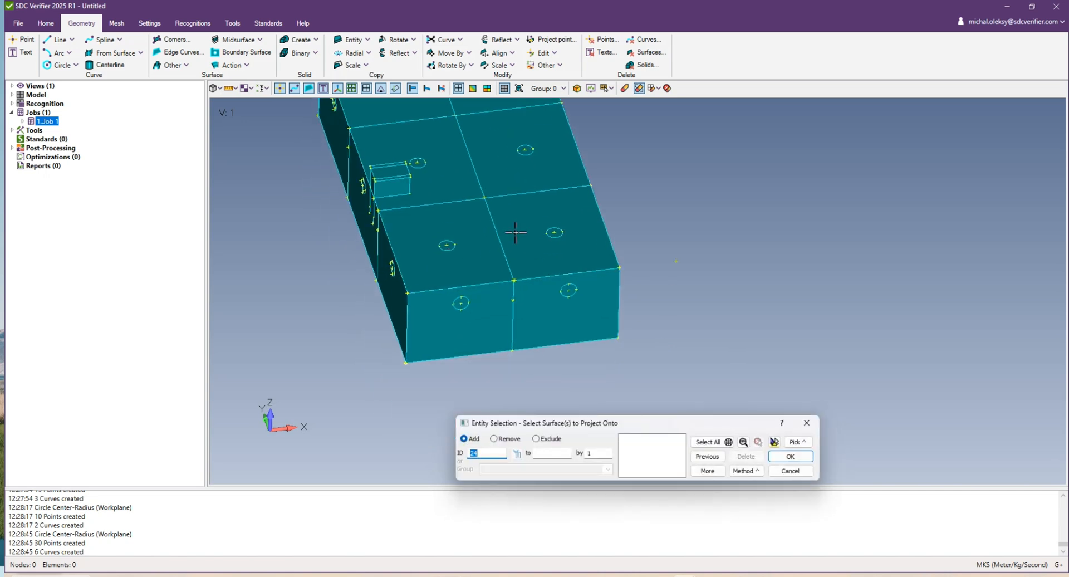
middle_drag(493, 299, 490, 287)
click(507, 330)
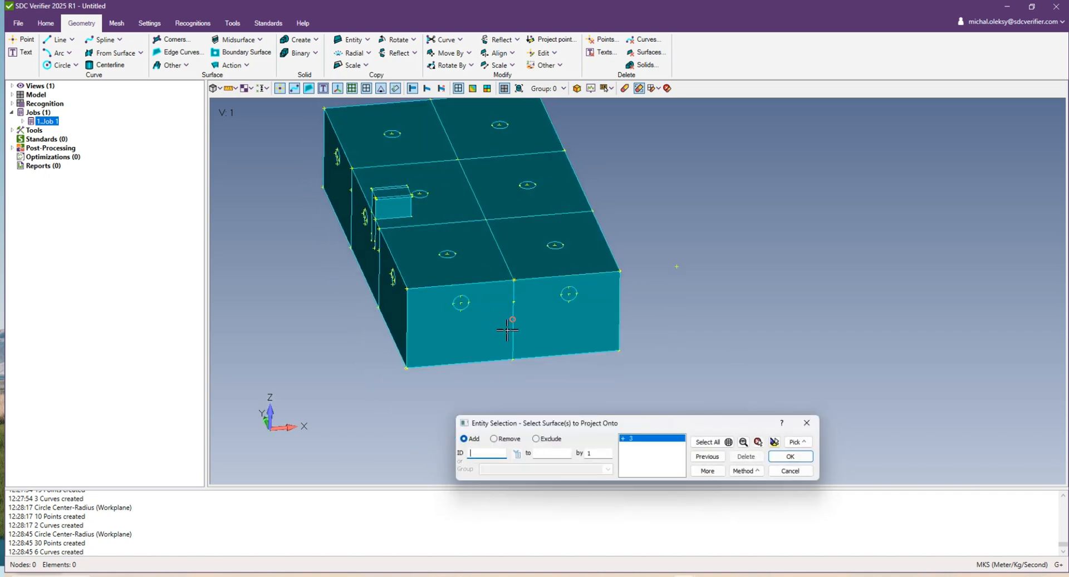
click(790, 460)
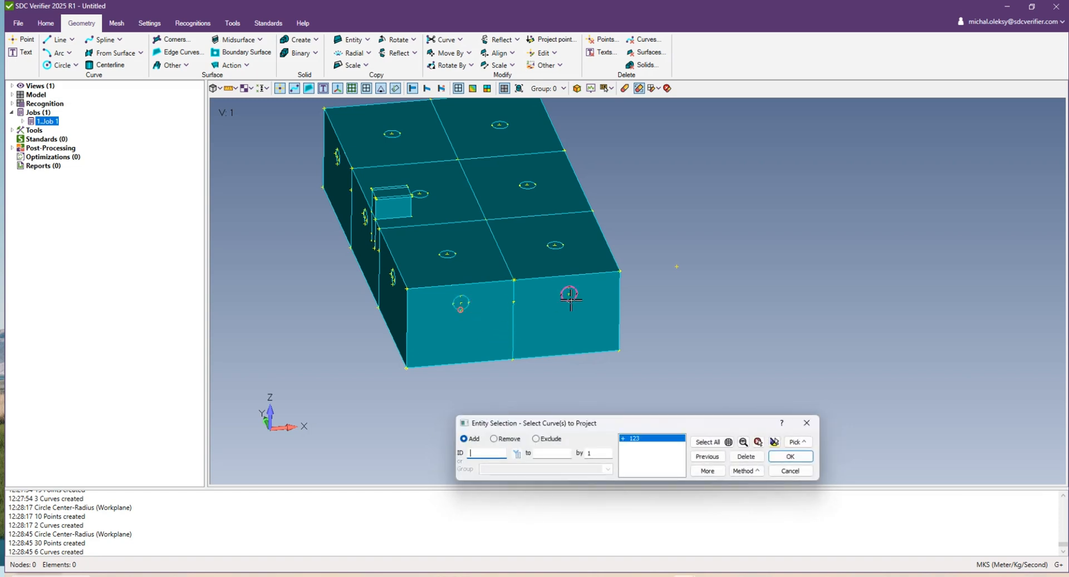
click(789, 456)
Project the three circles on the long side face onto that side surface and end the projection command
middle_drag(365, 306, 594, 294)
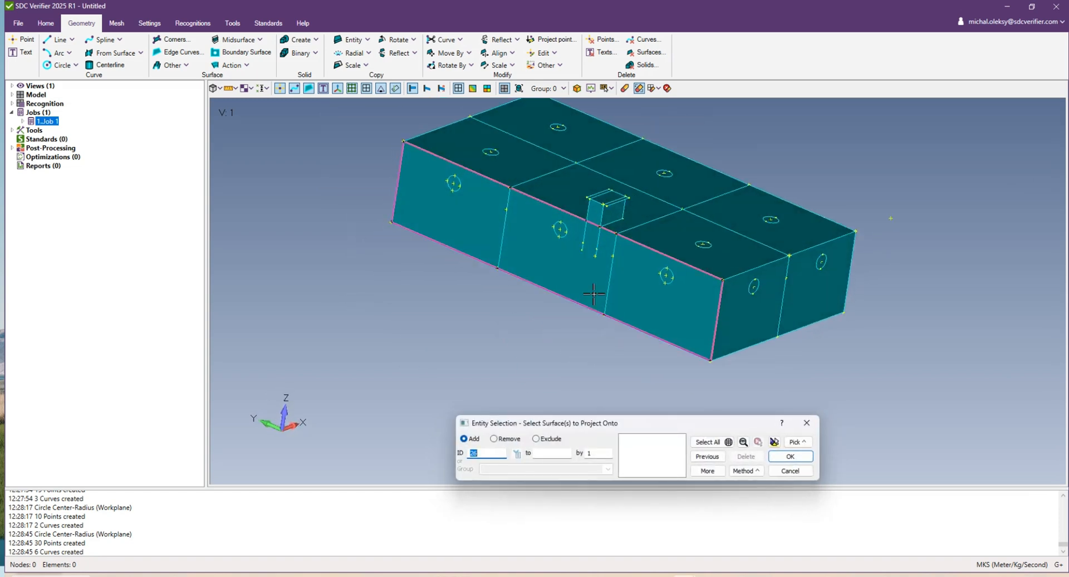
click(603, 292)
click(775, 460)
click(665, 282)
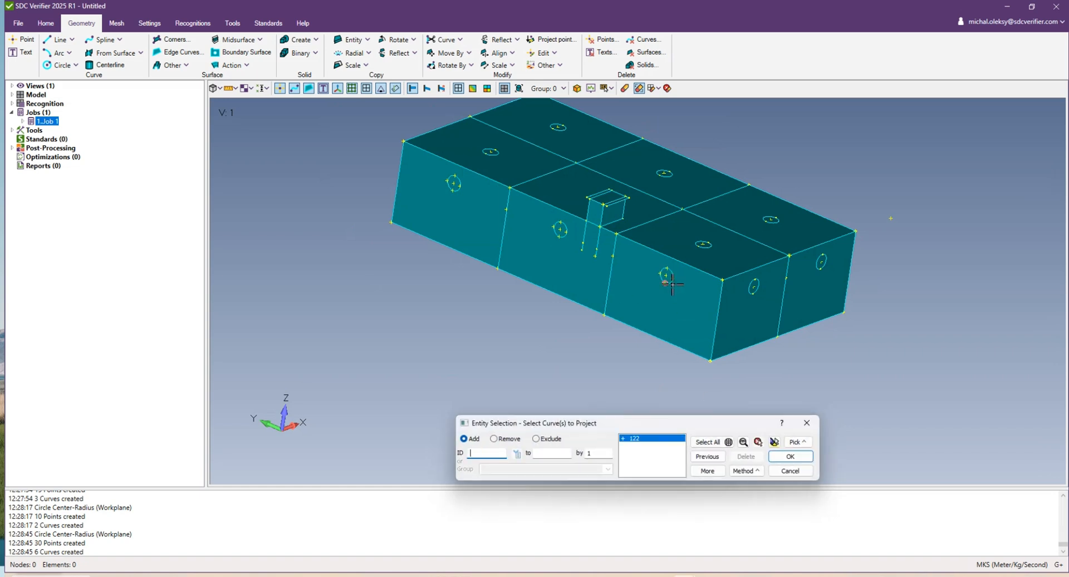
click(556, 237)
click(460, 192)
click(790, 456)
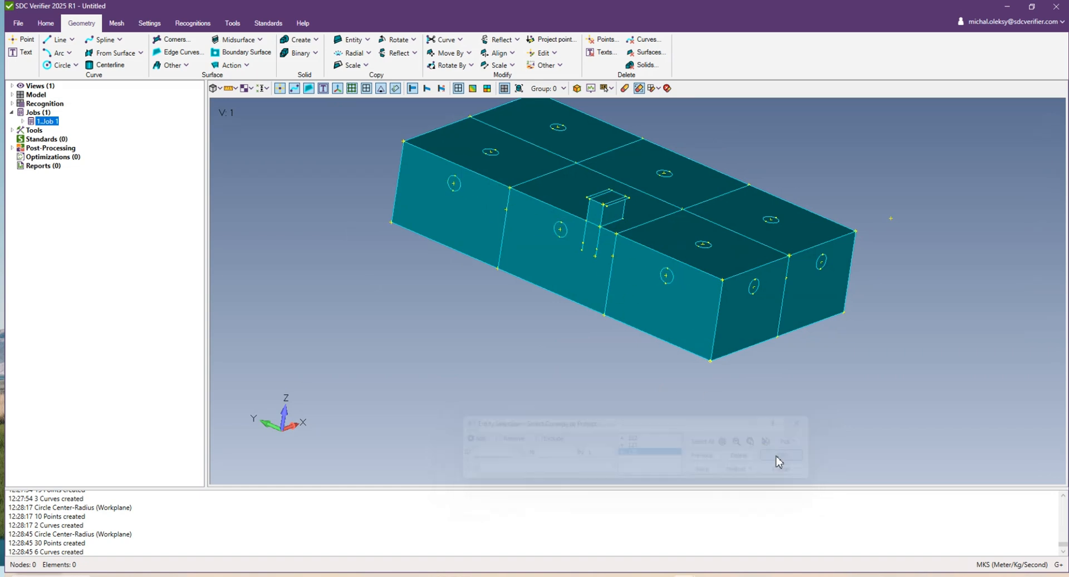
click(808, 424)
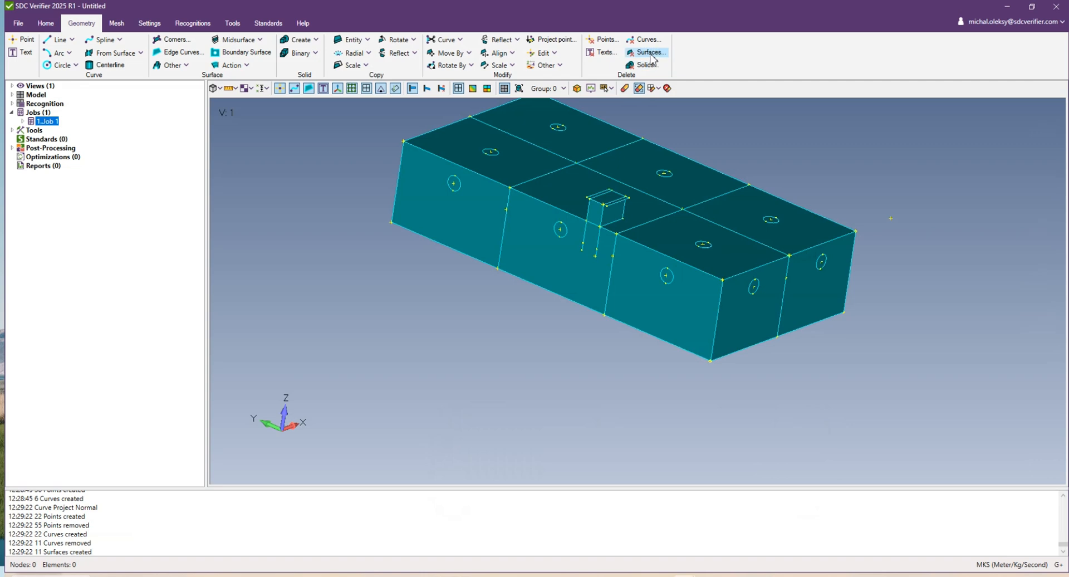
Delete the circular surfaces inside all eleven circles: three on the long side, two on the end face and six on the top
click(648, 52)
click(451, 184)
click(560, 231)
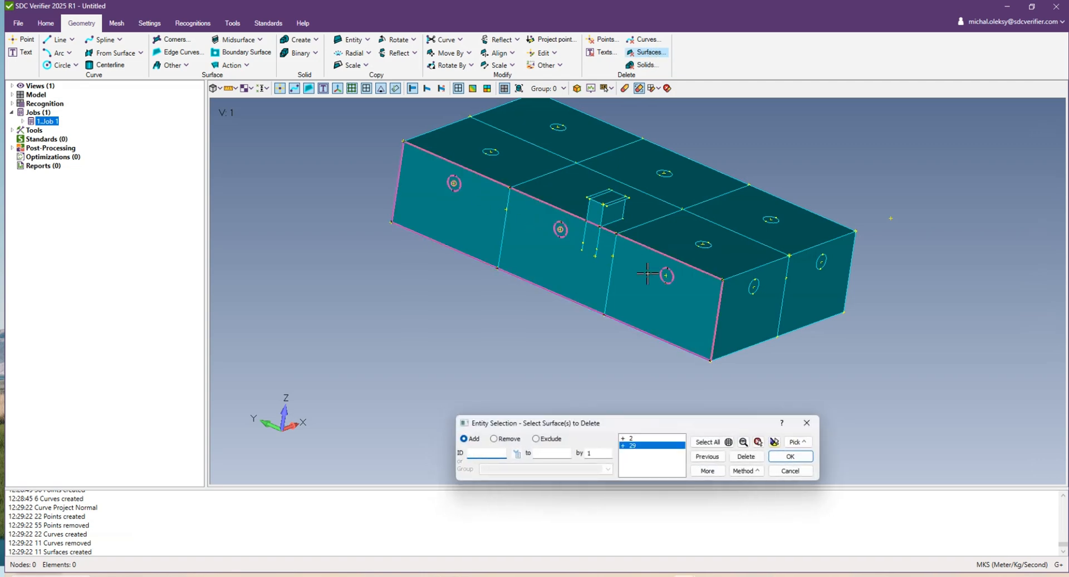
click(667, 276)
click(753, 286)
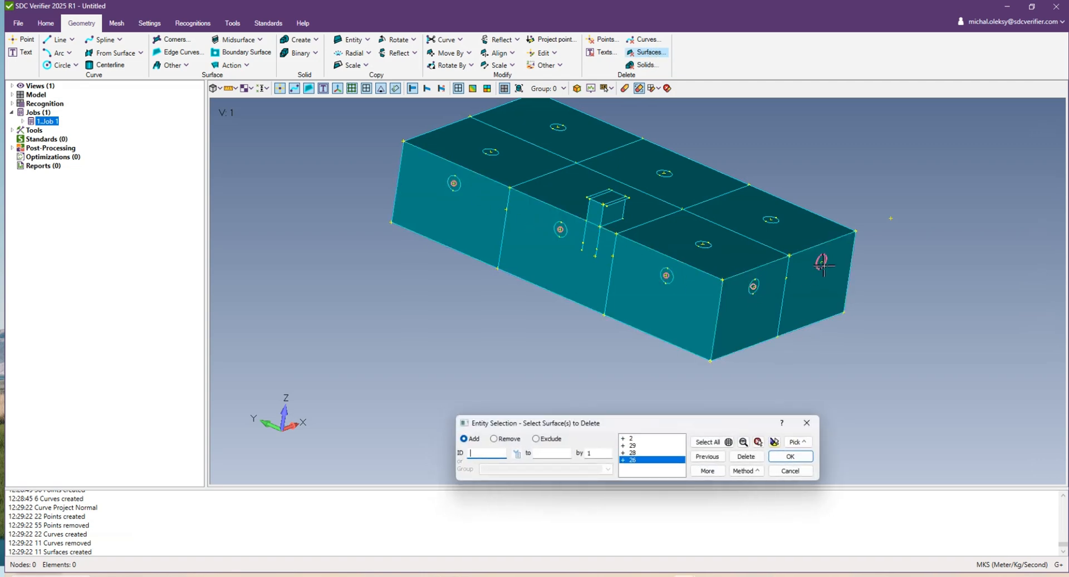
click(824, 266)
click(771, 219)
click(703, 243)
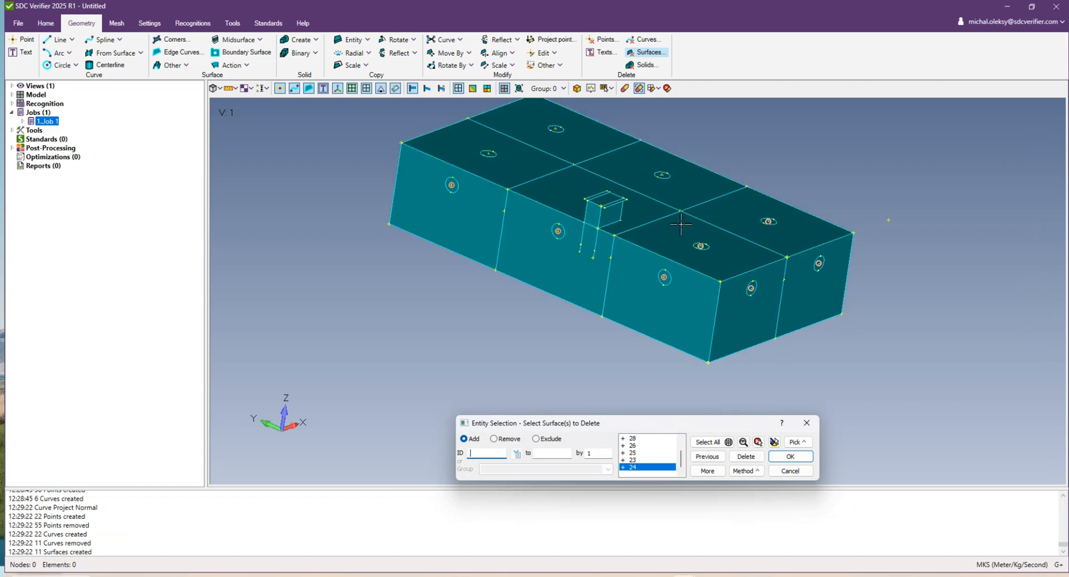
scroll(680, 223, up, 4)
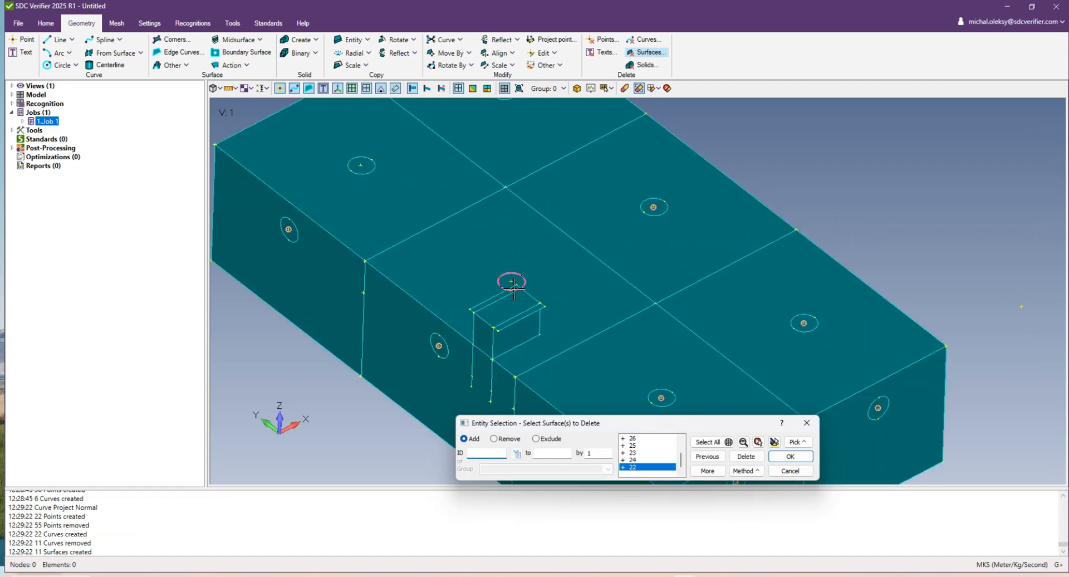
middle_drag(513, 282, 537, 384)
click(384, 267)
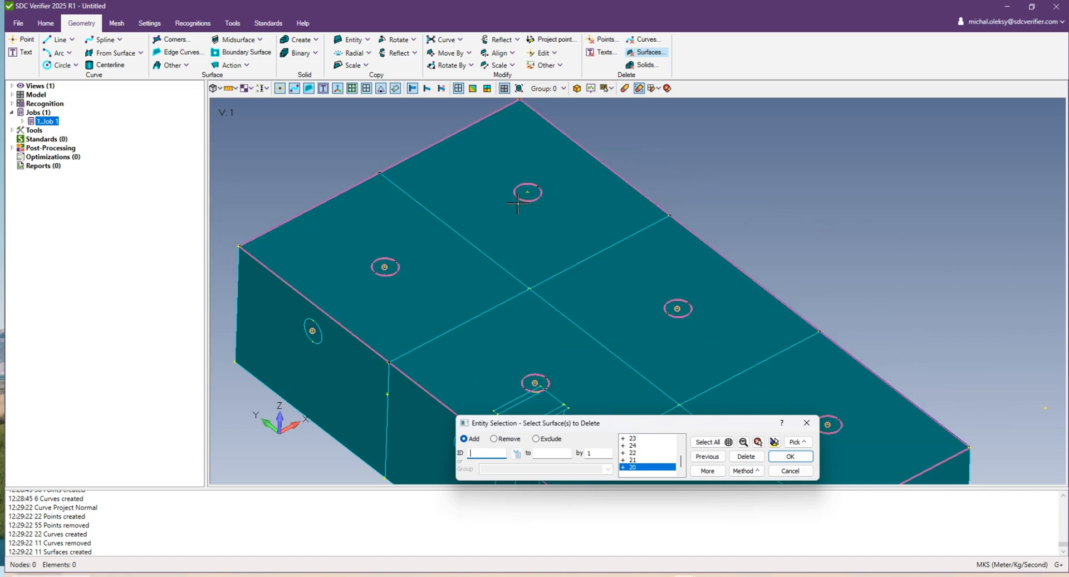
click(526, 192)
scroll(526, 193, down, 3)
click(773, 442)
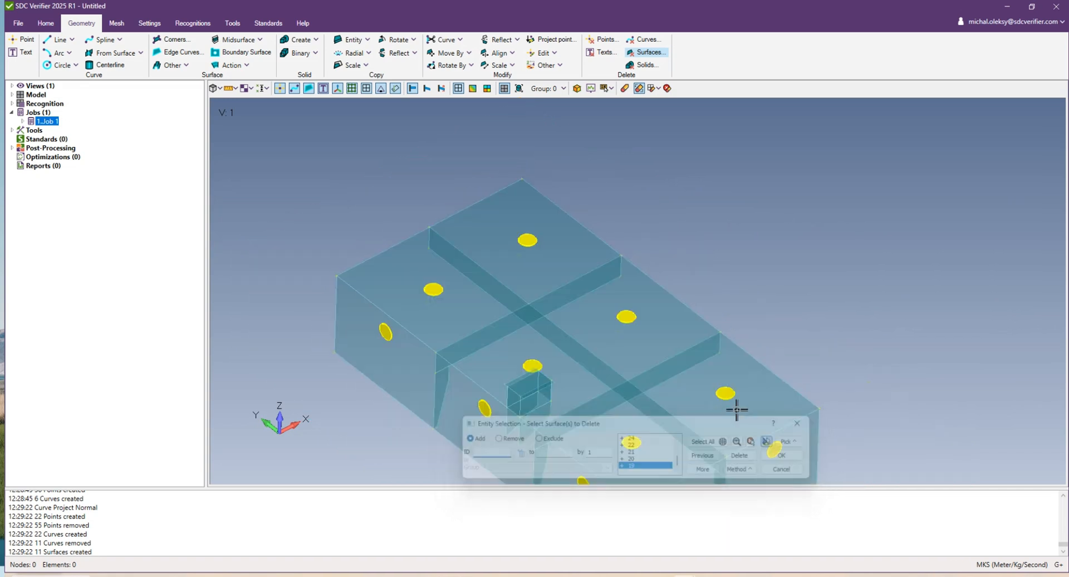
middle_drag(613, 364, 579, 263)
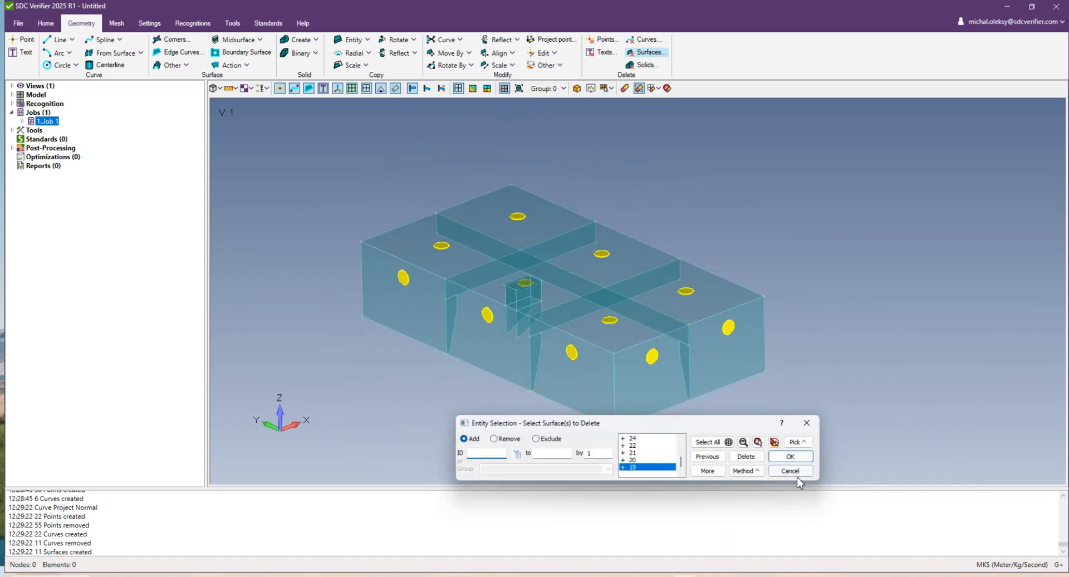
click(791, 456)
click(689, 298)
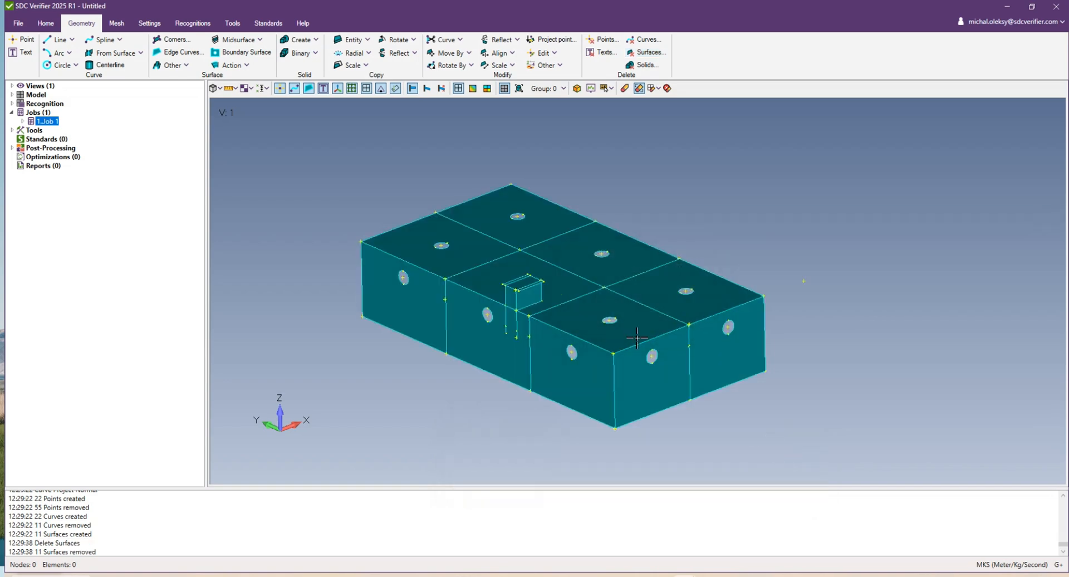
Copy the central longitudinal girder and its tapered end stiffener along a point-to-point vector from point 103 to the end face's upper corner on the open side
scroll(588, 352, up, 2)
middle_drag(589, 353, 651, 349)
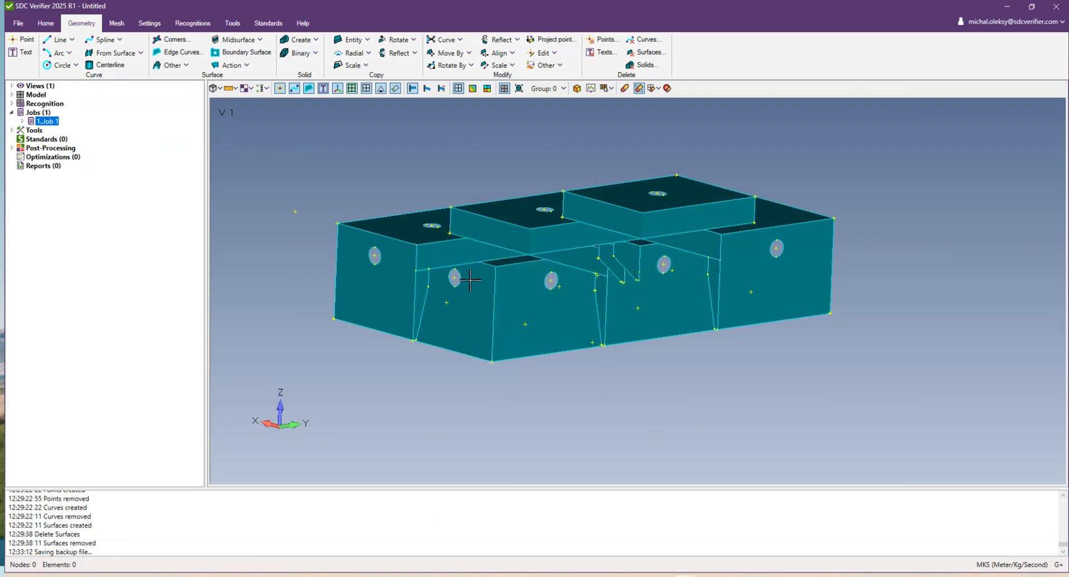
scroll(470, 280, up, 2)
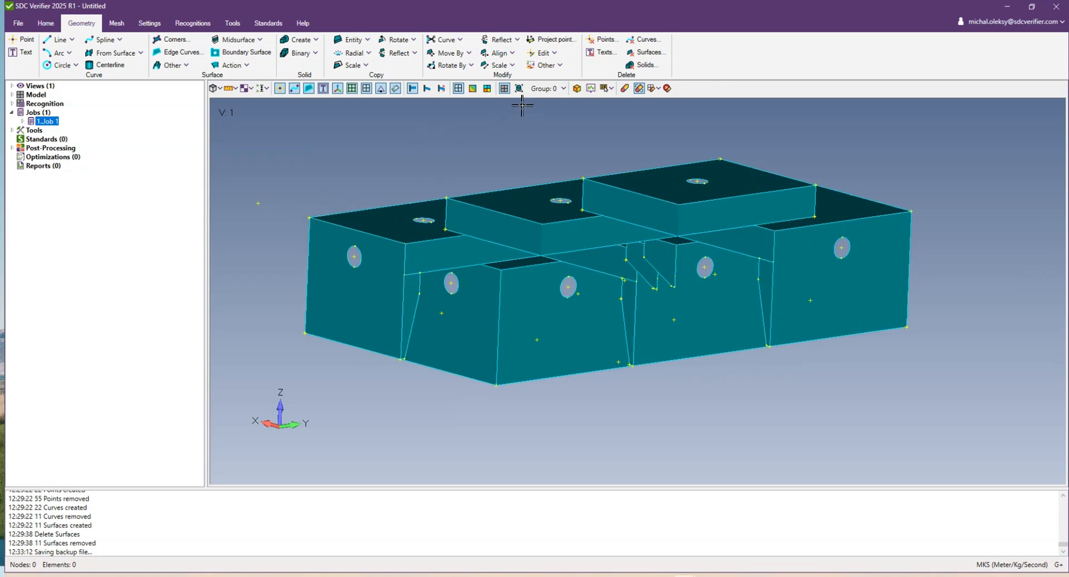
click(363, 40)
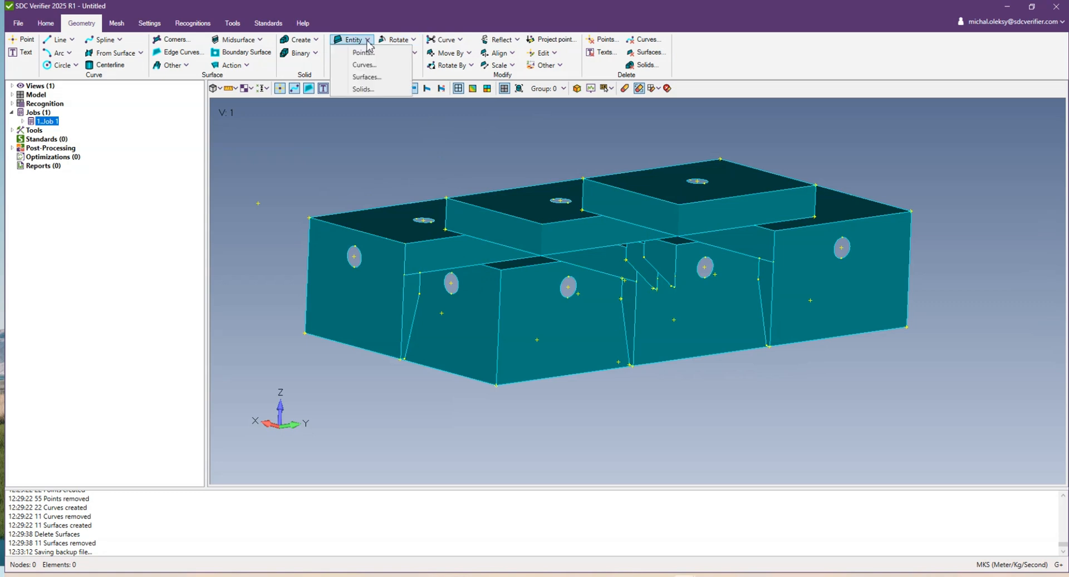
click(368, 77)
click(410, 316)
click(610, 229)
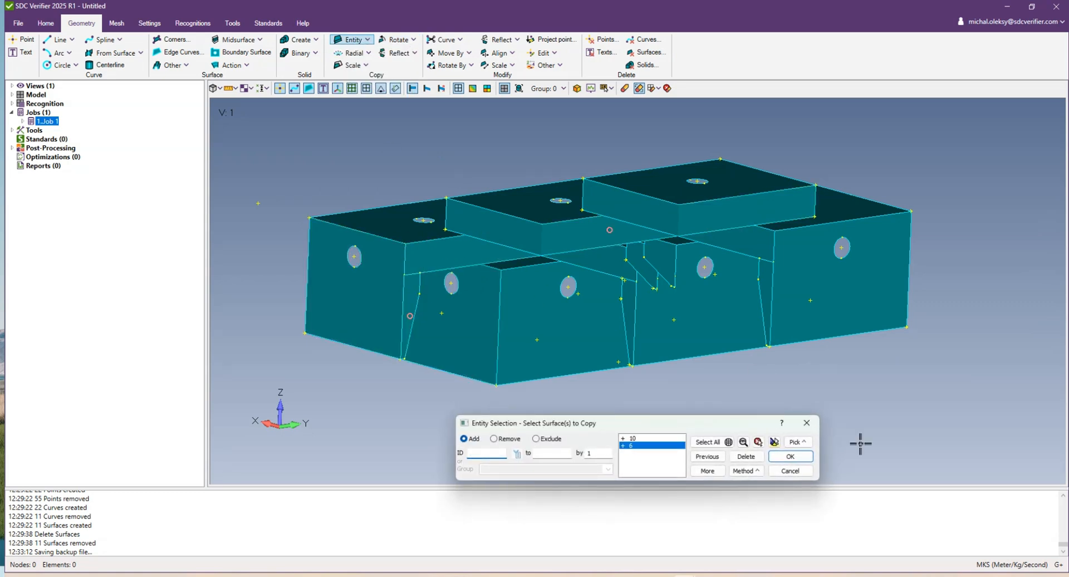
click(805, 459)
click(729, 469)
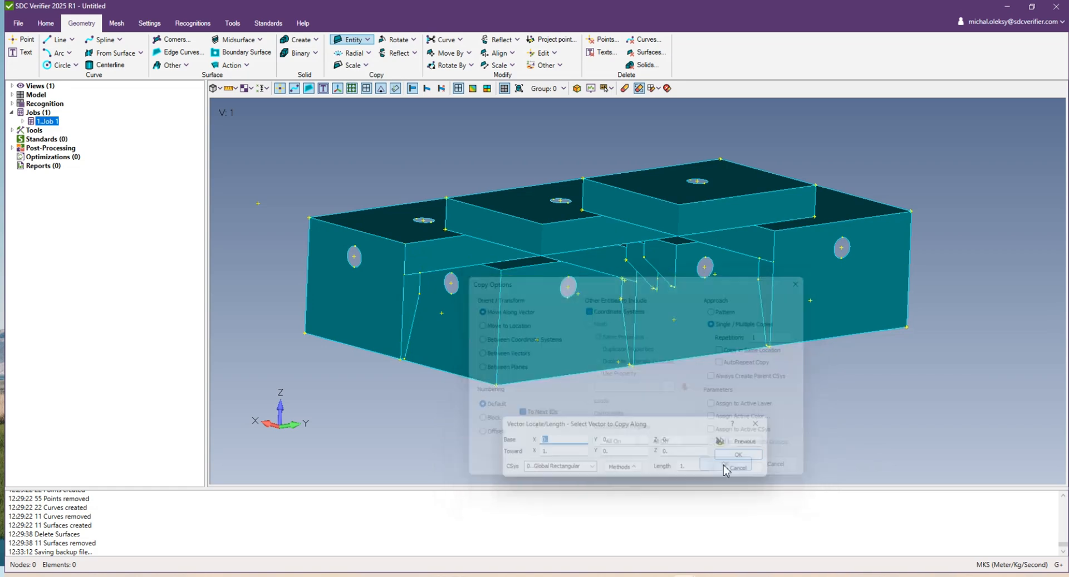
click(626, 470)
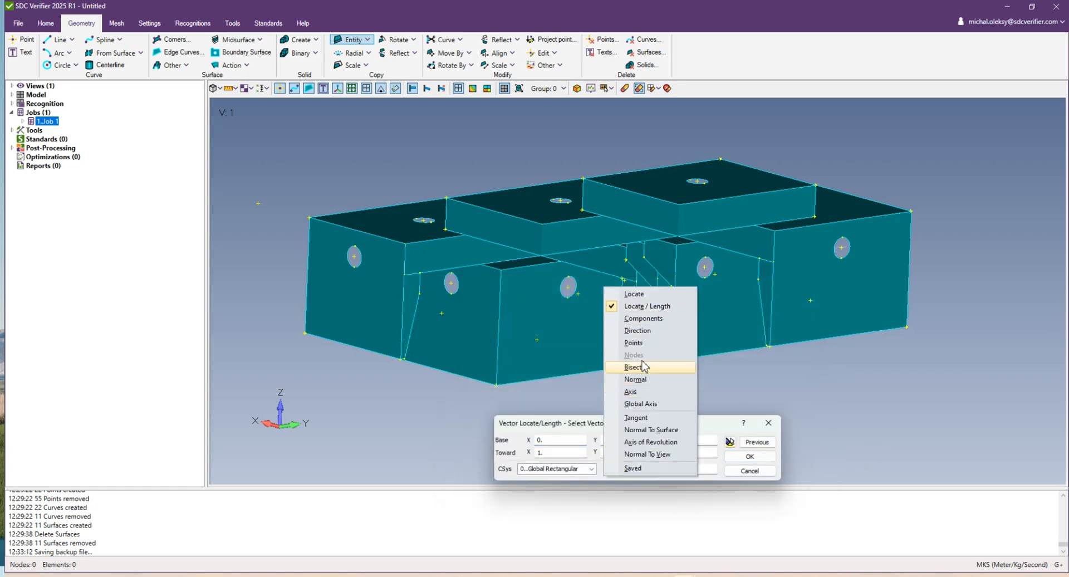
click(633, 342)
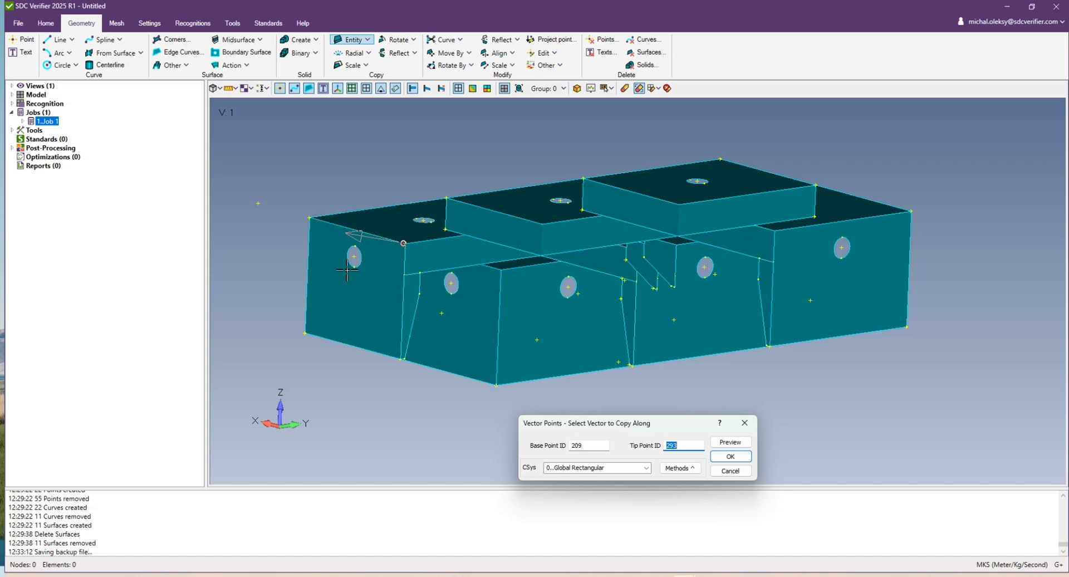
scroll(346, 271, up, 5)
scroll(471, 275, up, 5)
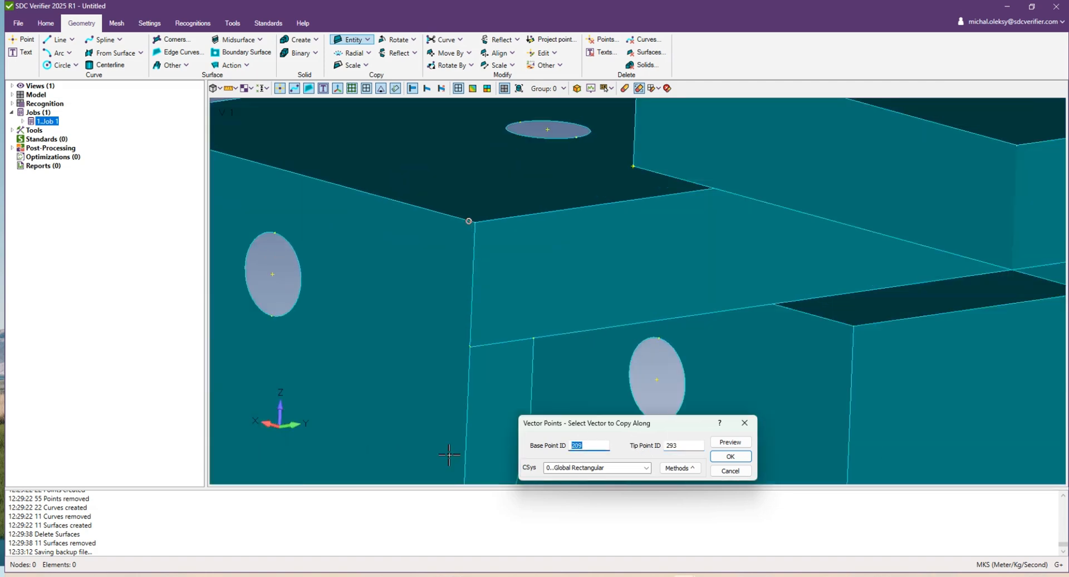
scroll(480, 194, down, 6)
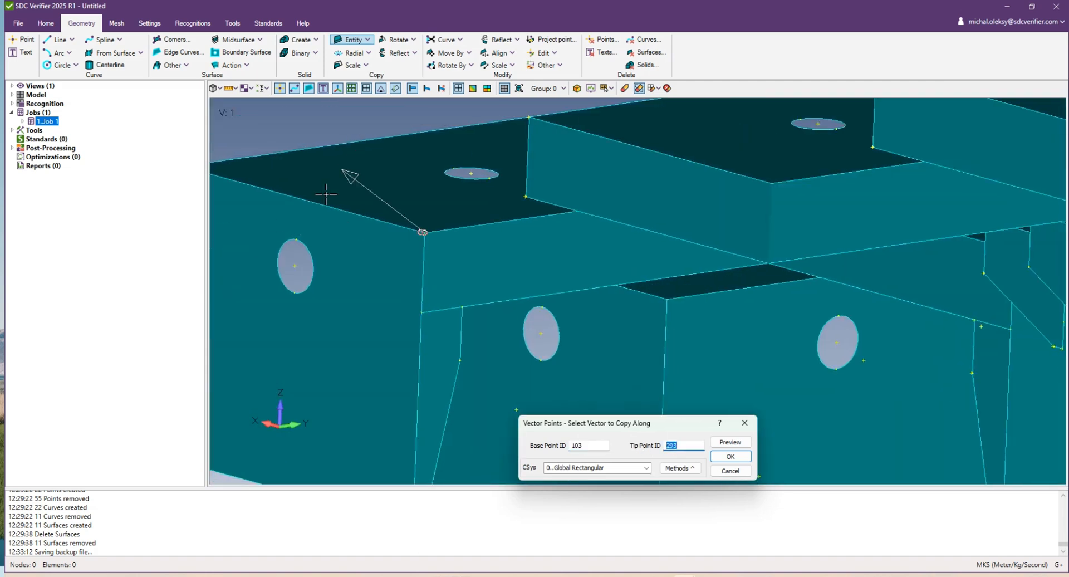
click(731, 456)
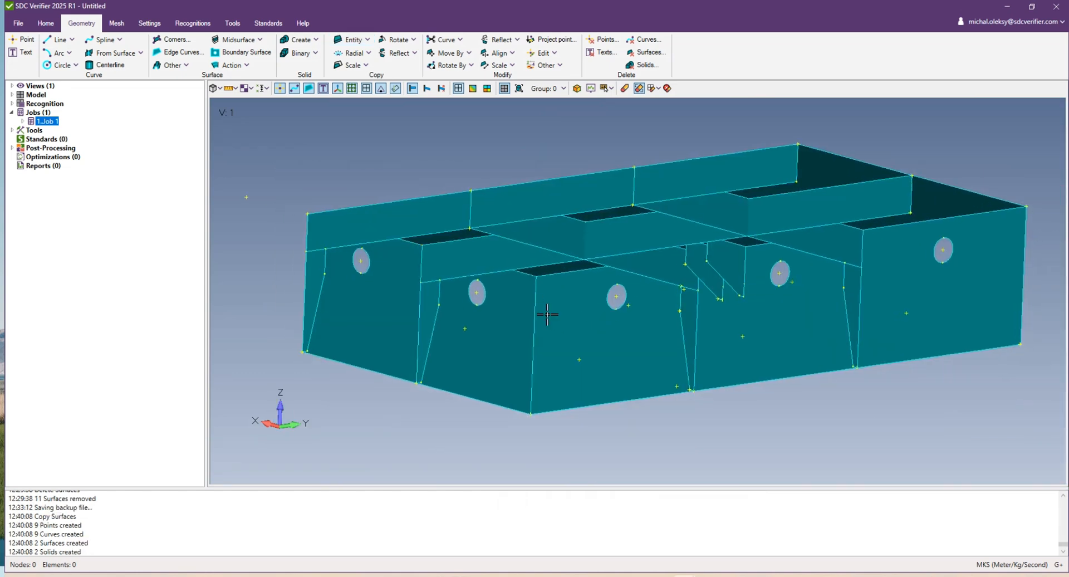
middle_drag(491, 292, 536, 215)
scroll(512, 334, down, 2)
click(648, 52)
middle_drag(548, 290, 498, 289)
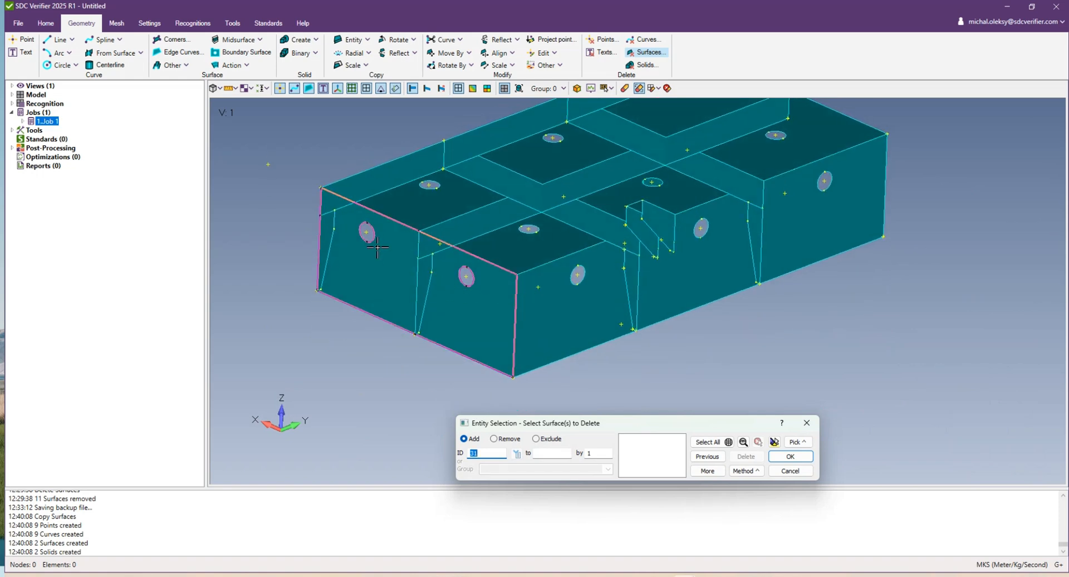
middle_drag(377, 248, 386, 317)
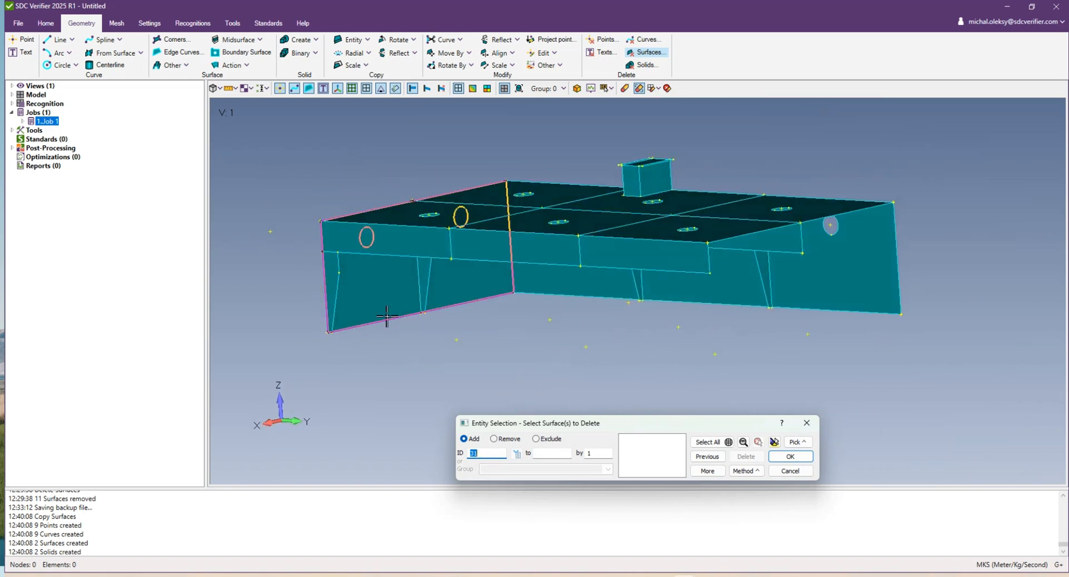
click(806, 426)
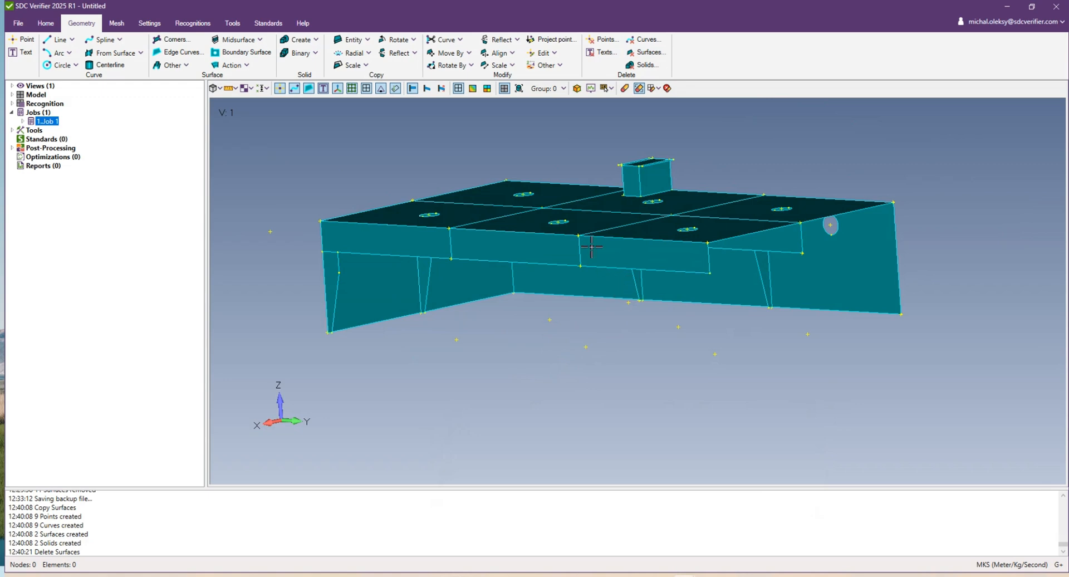
Merge all the structure's plates, stiffeners and bracket box surfaces with a NonManifold Add using the Incremental Checking method
middle_drag(591, 246, 612, 284)
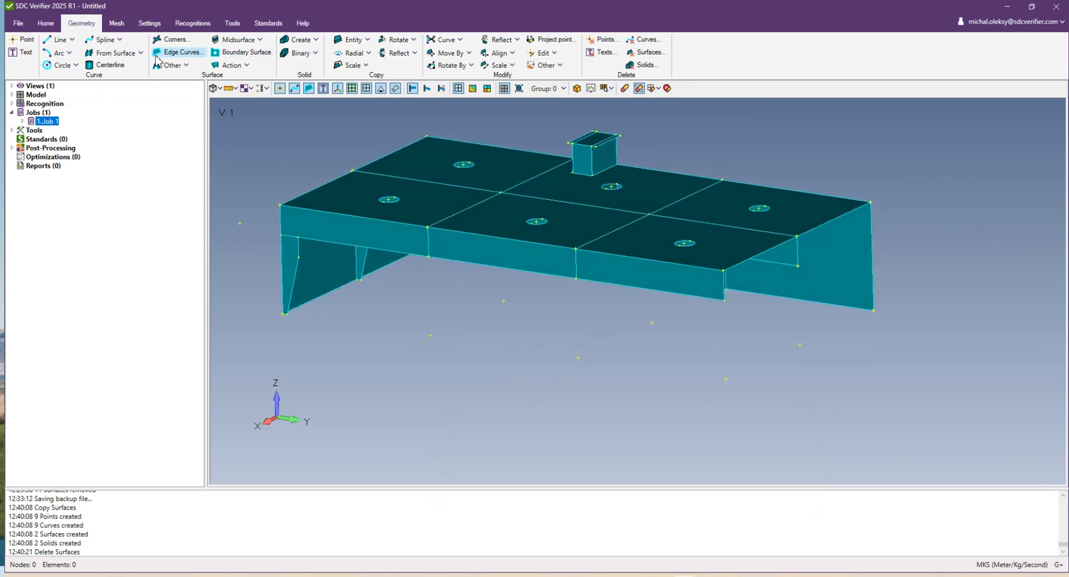
click(241, 67)
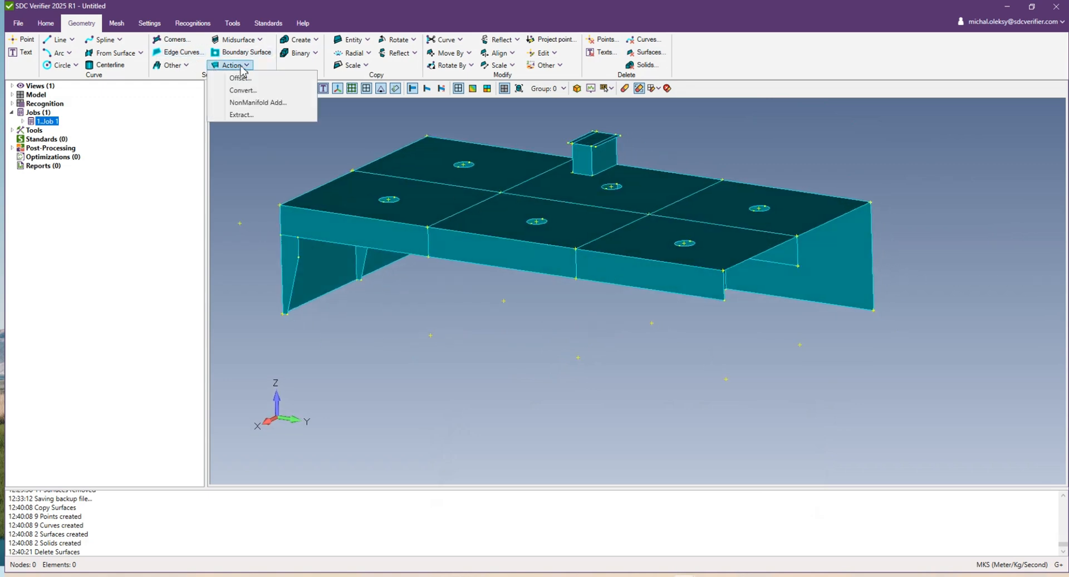
click(277, 105)
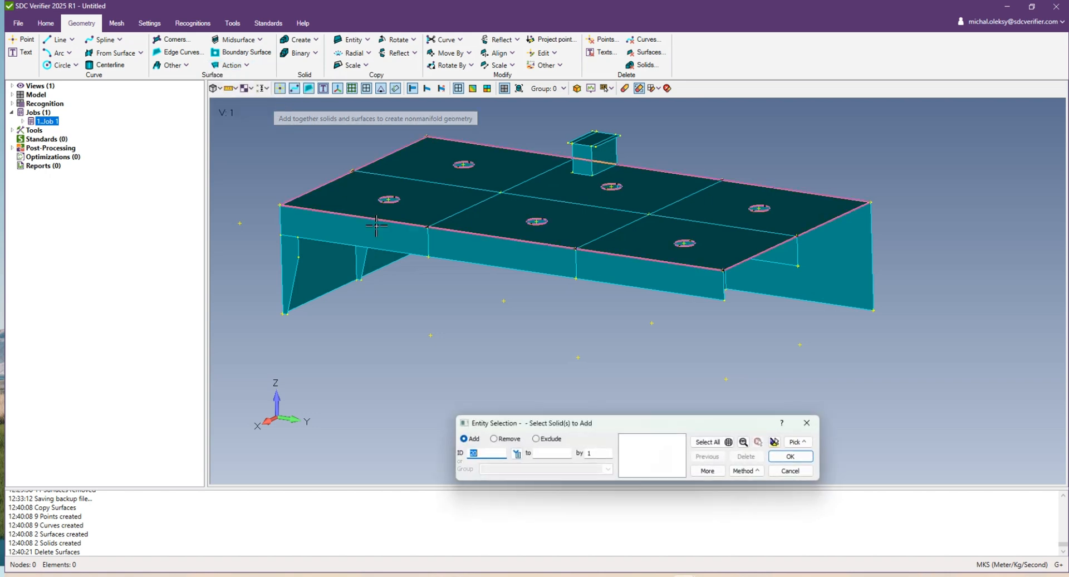
ctrl+middle_drag(416, 239, 437, 289)
scroll(437, 289, down, 4)
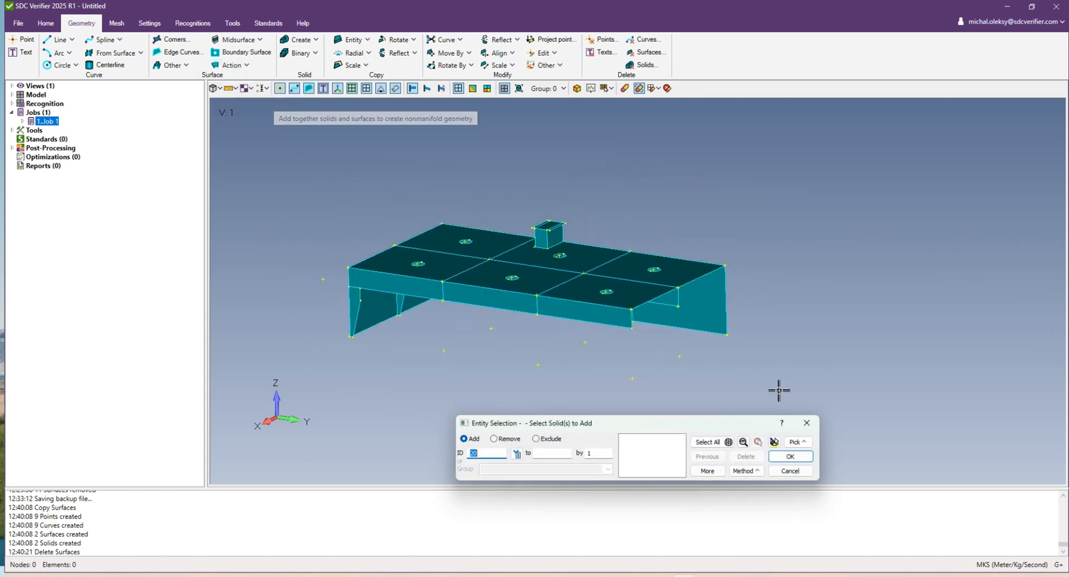
drag(334, 198, 332, 197)
middle_drag(412, 217, 435, 218)
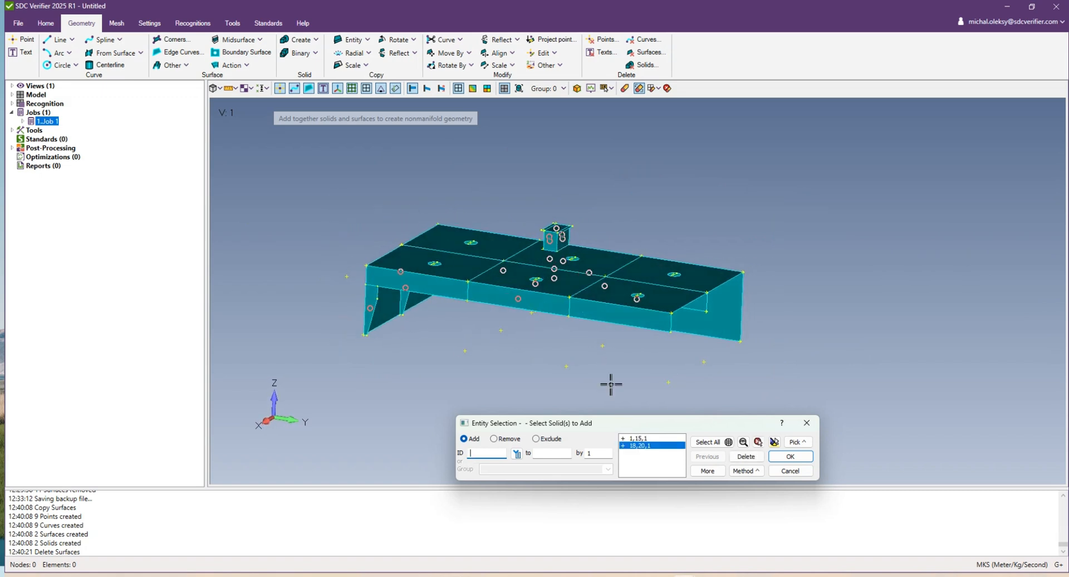
click(784, 457)
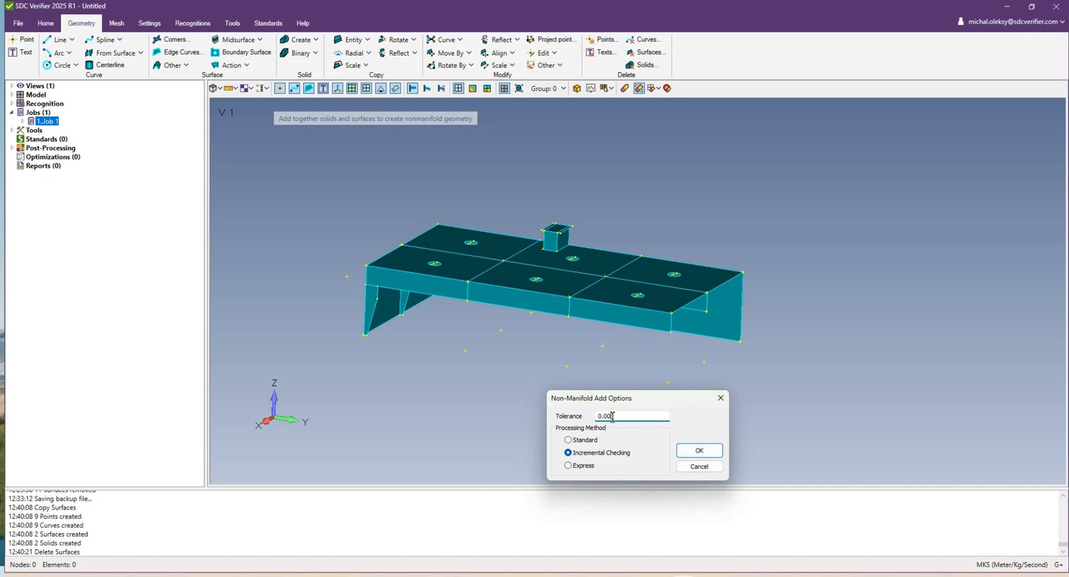
click(704, 451)
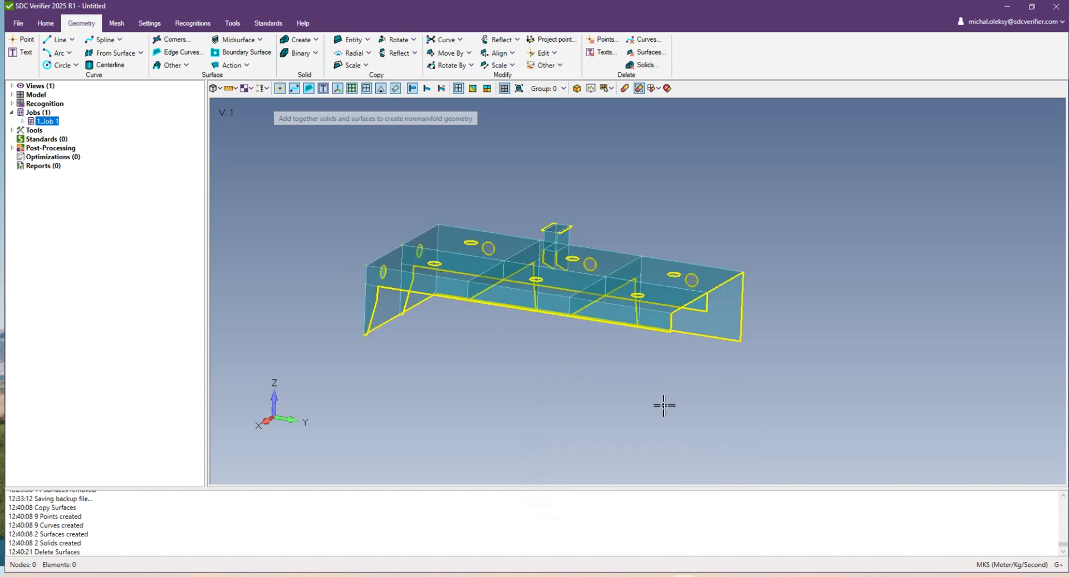
Examine the merged structure's free edges and check how its surfaces are split along the girders and stiffeners
middle_drag(559, 308, 574, 248)
scroll(538, 384, up, 7)
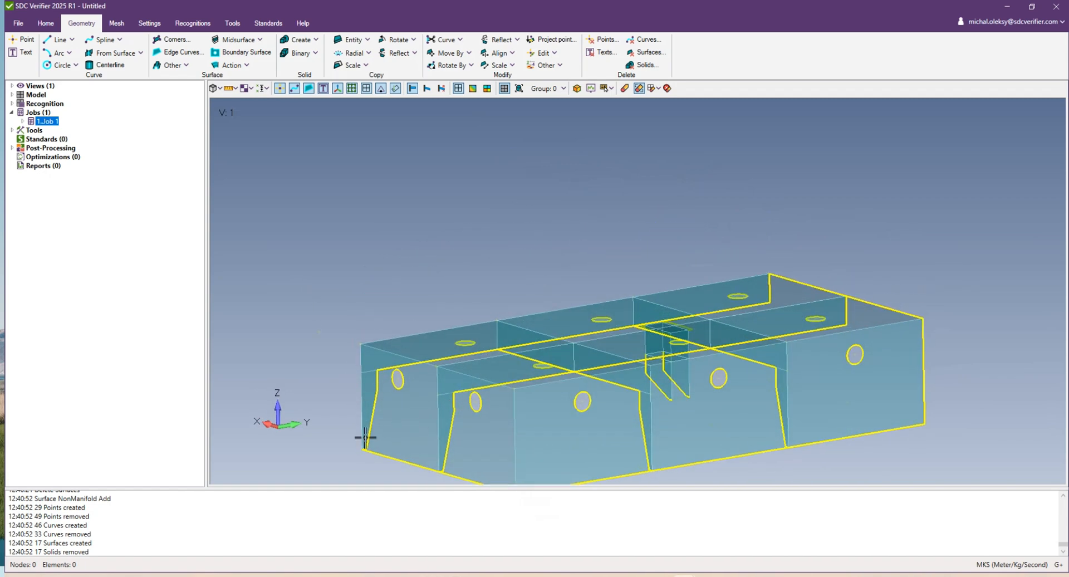
middle_drag(379, 386, 526, 324)
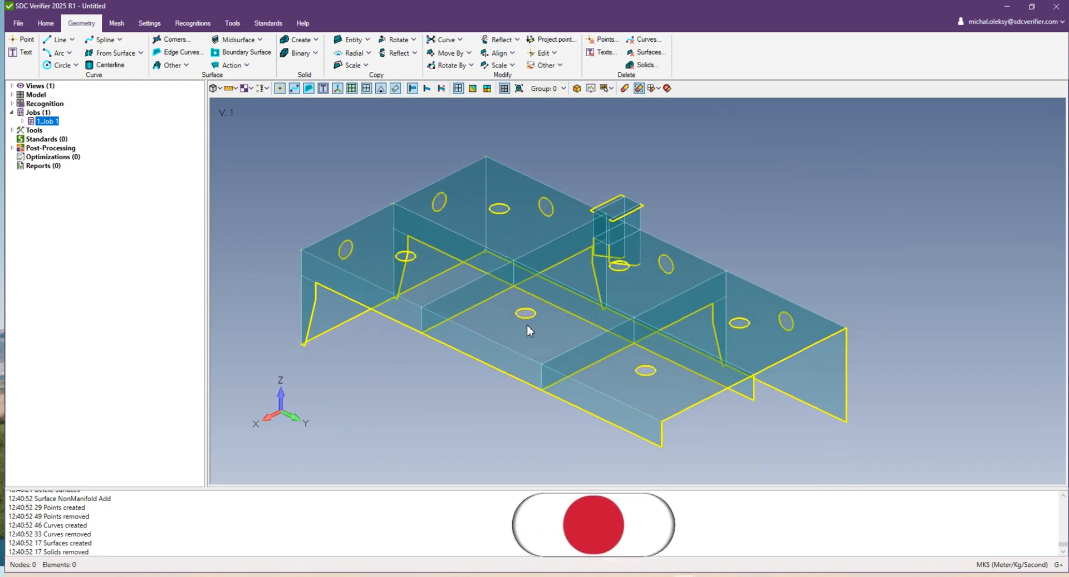
click(649, 52)
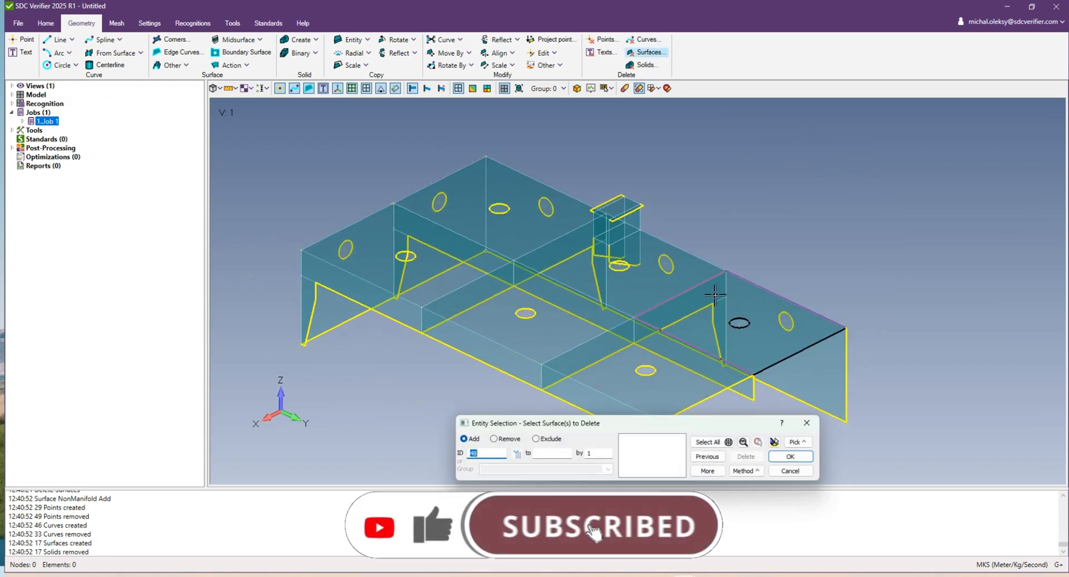
ctrl+middle_drag(587, 355, 588, 278)
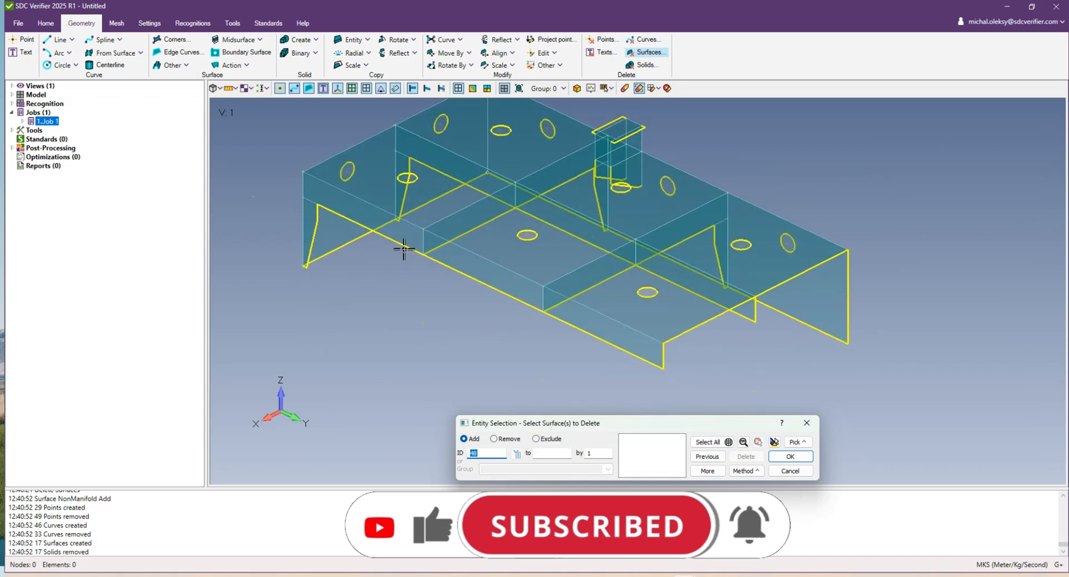
ctrl+middle_drag(399, 222, 406, 237)
key(Return)
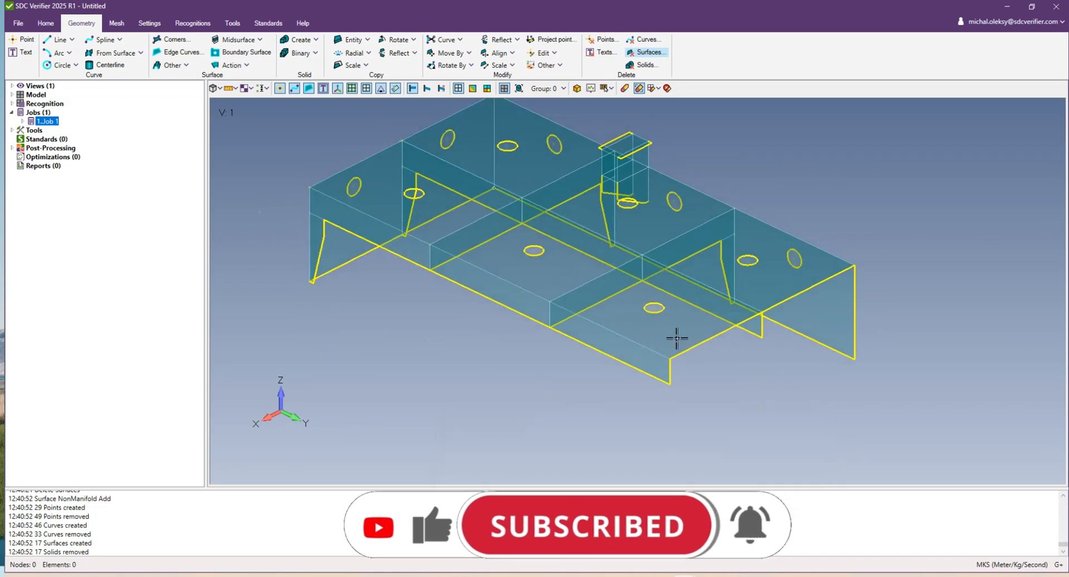
mouse_move(649, 310)
middle_down()
mouse_move(662, 253)
mouse_move(640, 233)
mouse_move(653, 327)
mouse_move(673, 315)
mouse_move(658, 296)
middle_up()
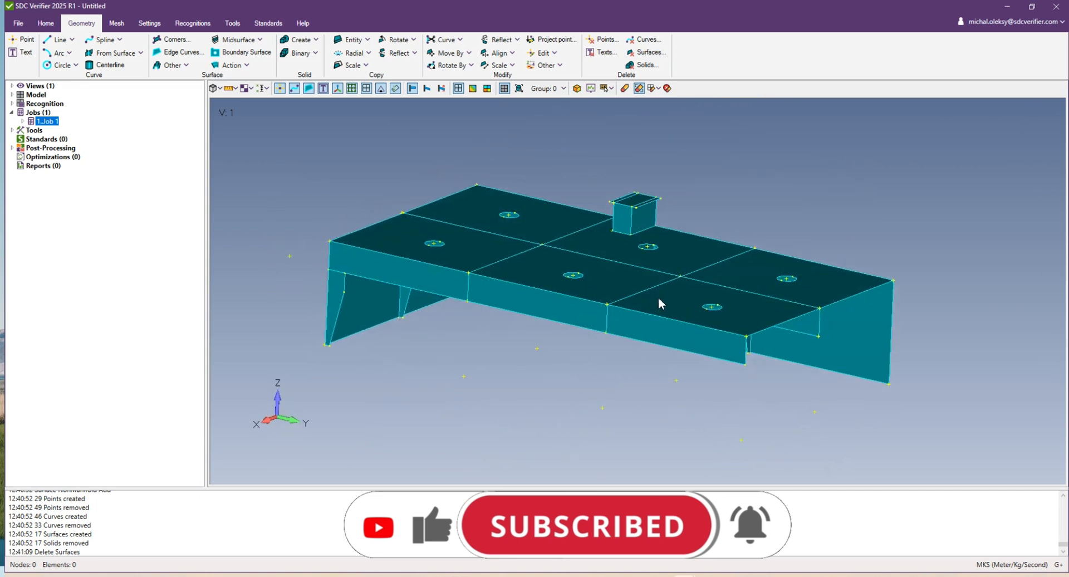